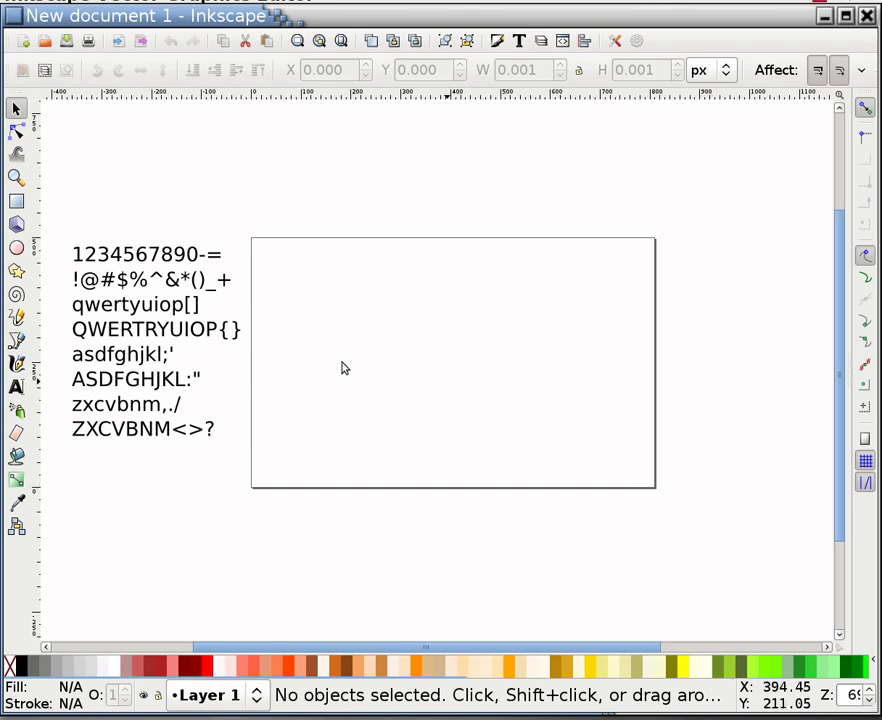
Activate the Text tool, with Sans at size 40, after briefly picking the Spray tool
left_click(17, 409)
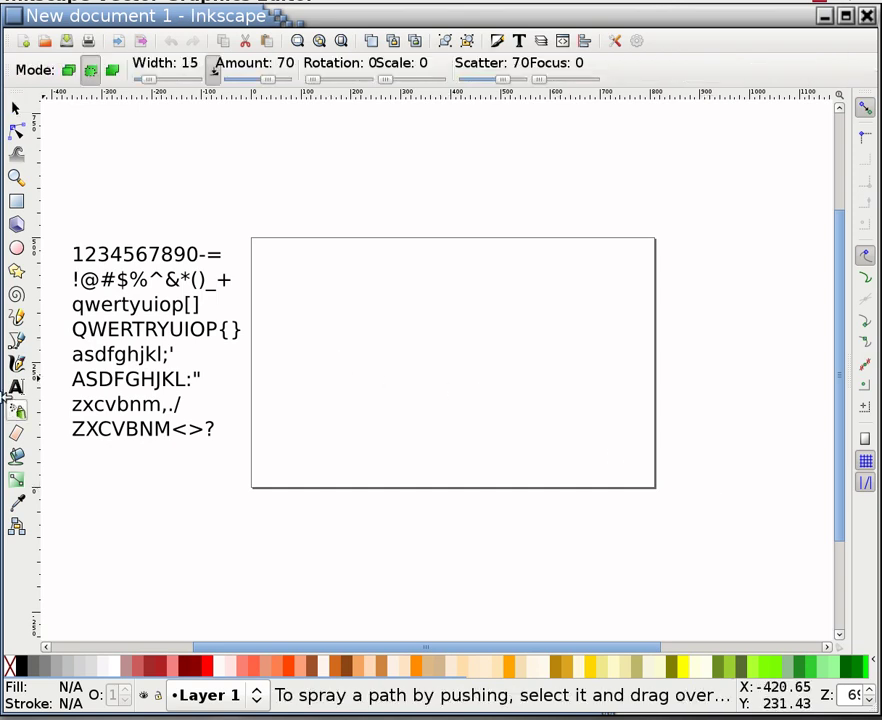
left_click(15, 390)
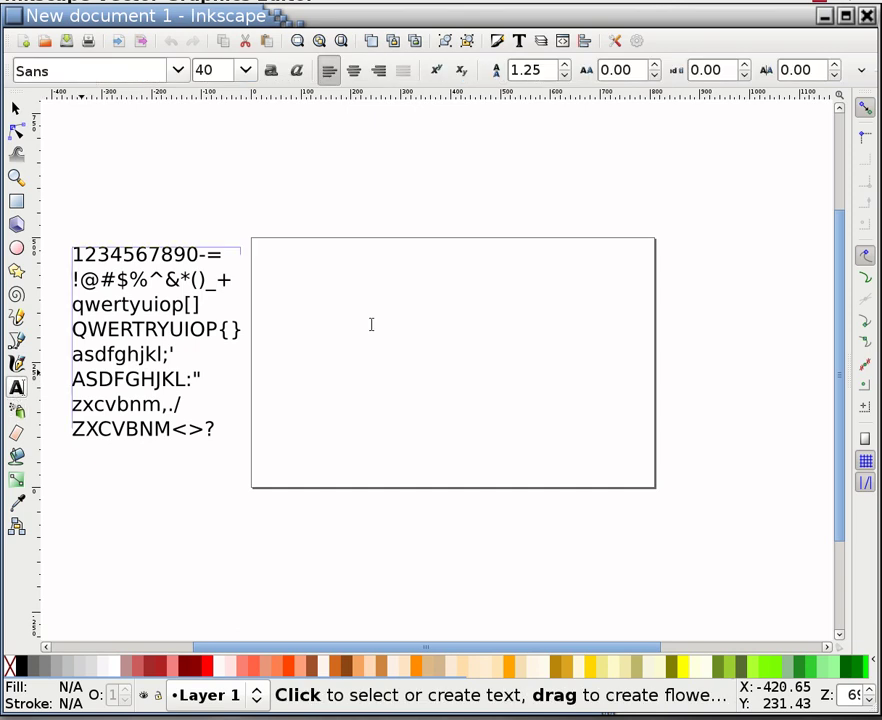
Type 'Poking is good' on the upper page, correcting typos, then 'Poking is fun' below it
left_click(321, 290)
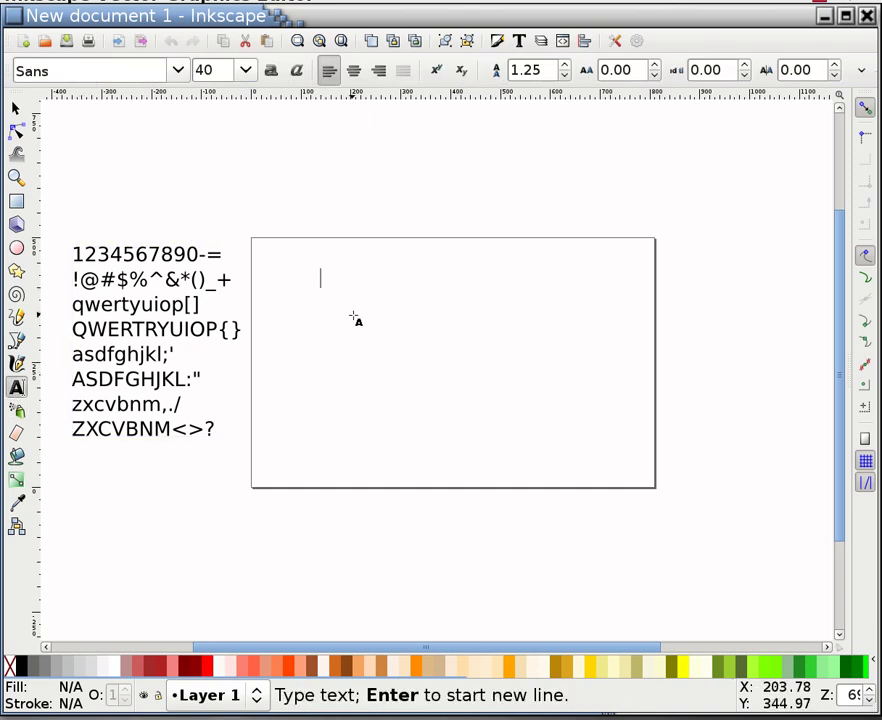
type("Polim")
key("BackSpace")
key("BackSpace")
key("BackSpace")
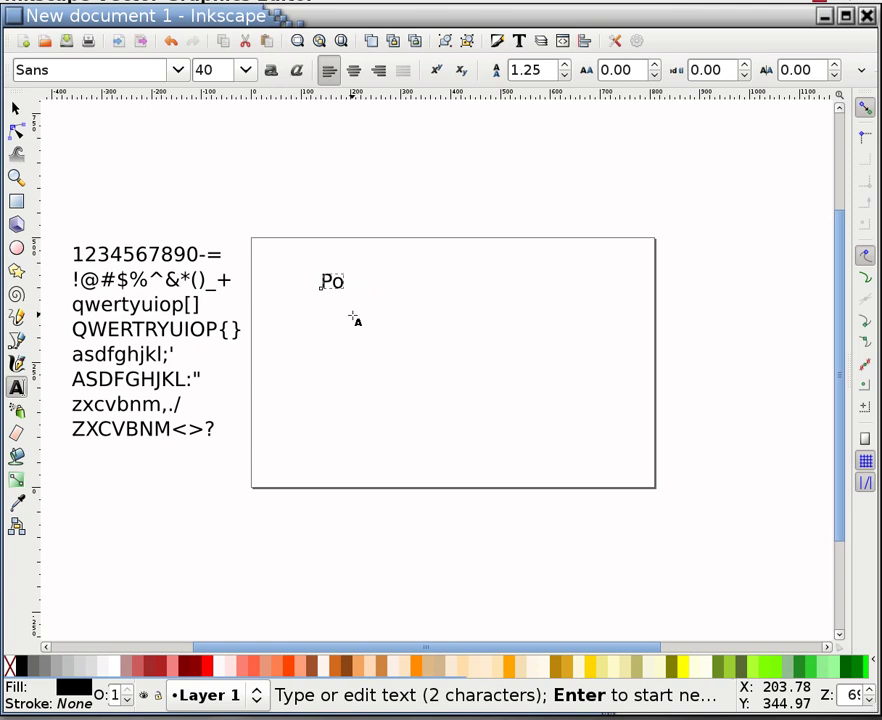
type("king ")
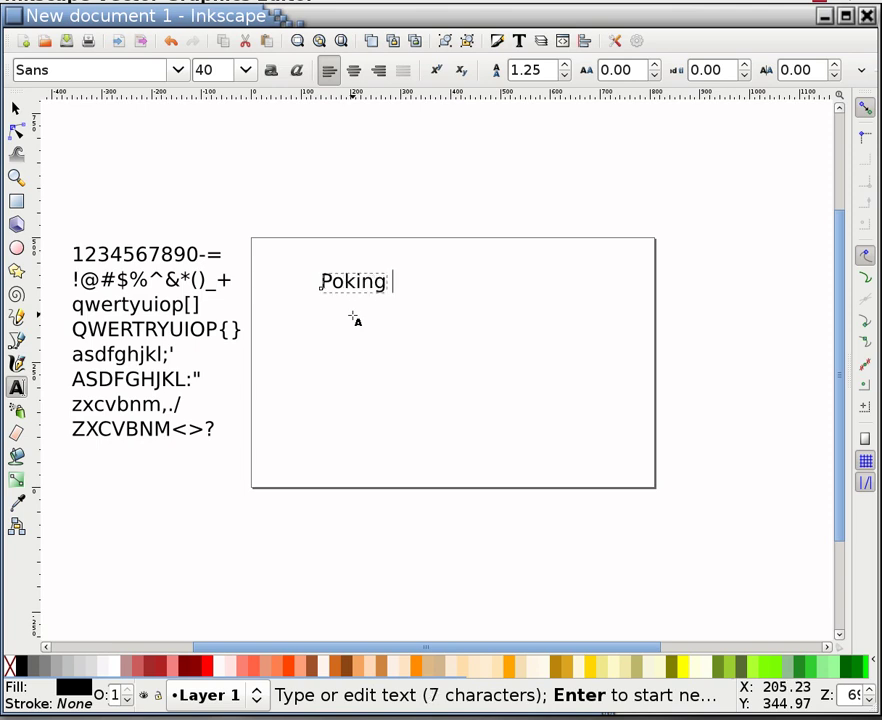
type("is goof")
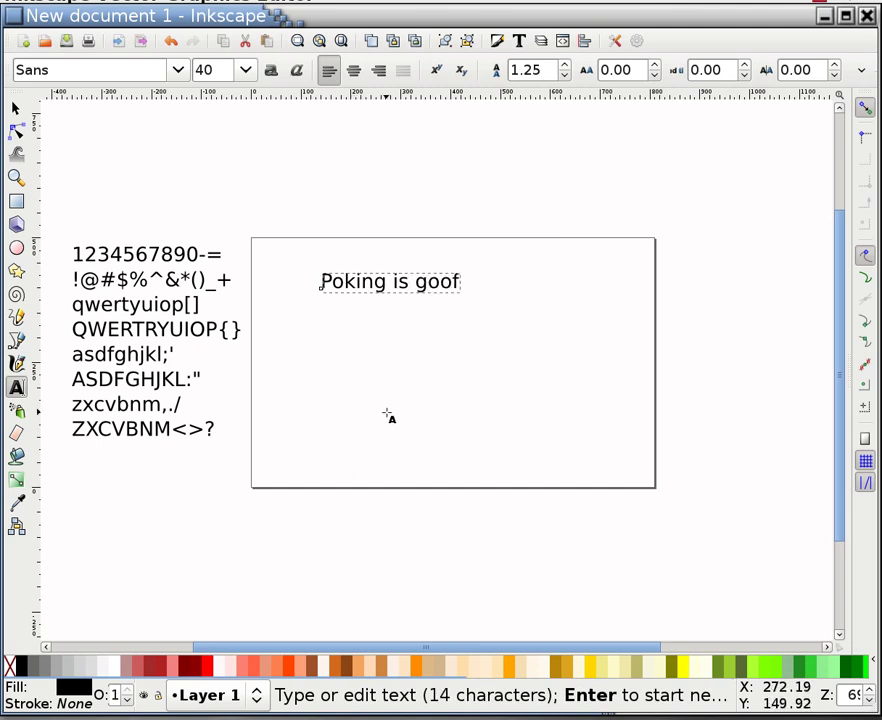
key("BackSpace")
type("d")
left_click(304, 351)
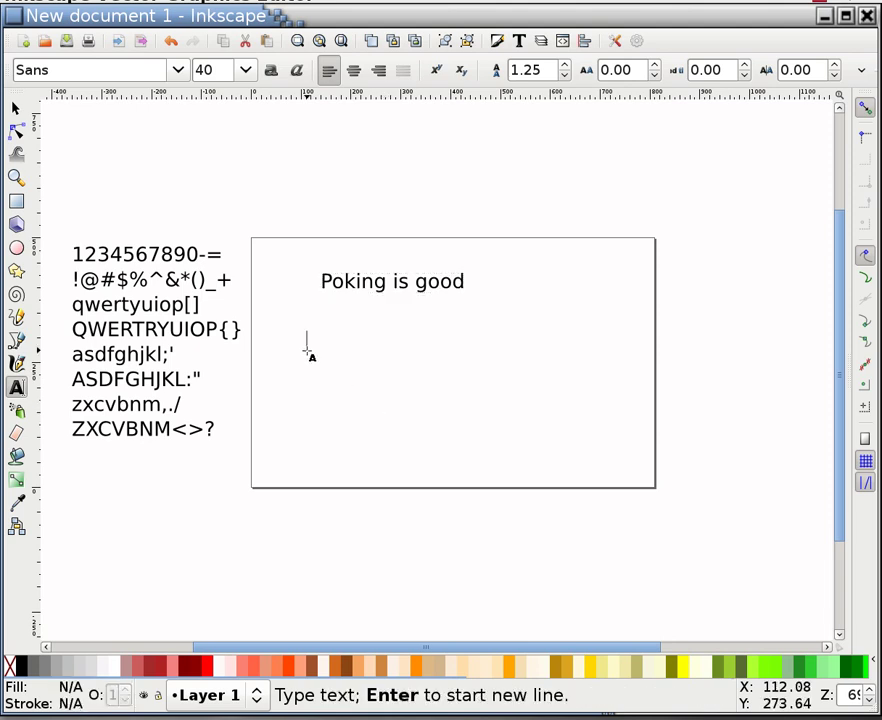
type("Poking")
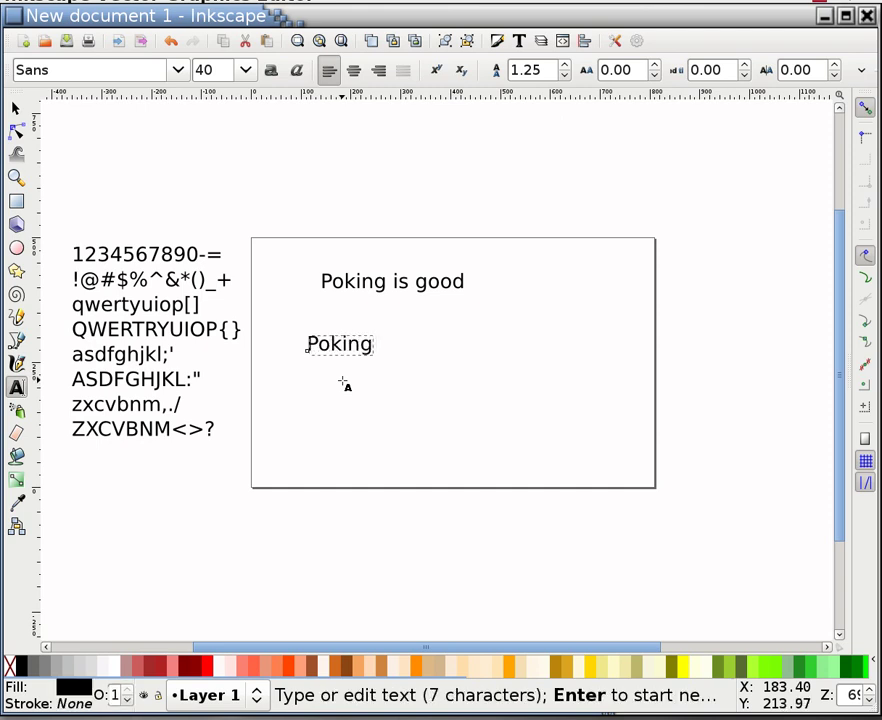
type(" is fun")
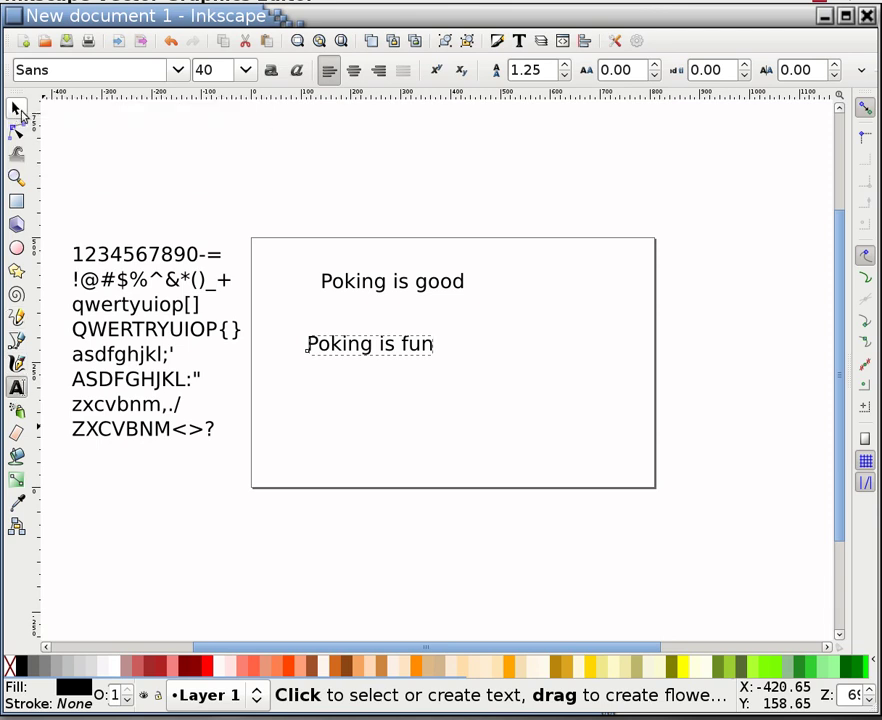
Move 'Poking is good' up and scale it across the page width
left_click(16, 110)
left_click_drag(390, 292, 351, 285)
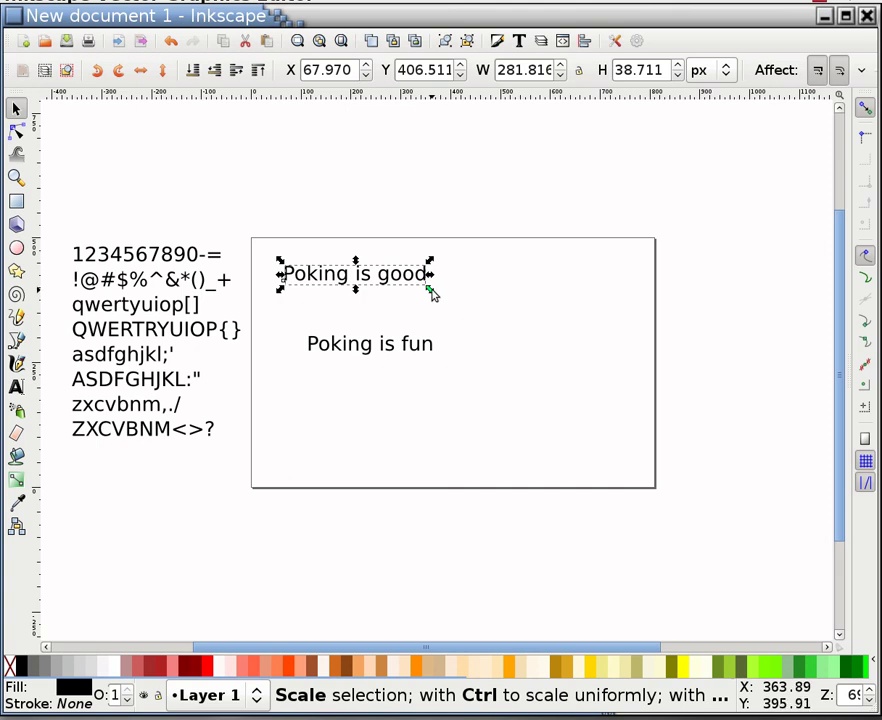
left_click_drag(431, 290, 618, 405)
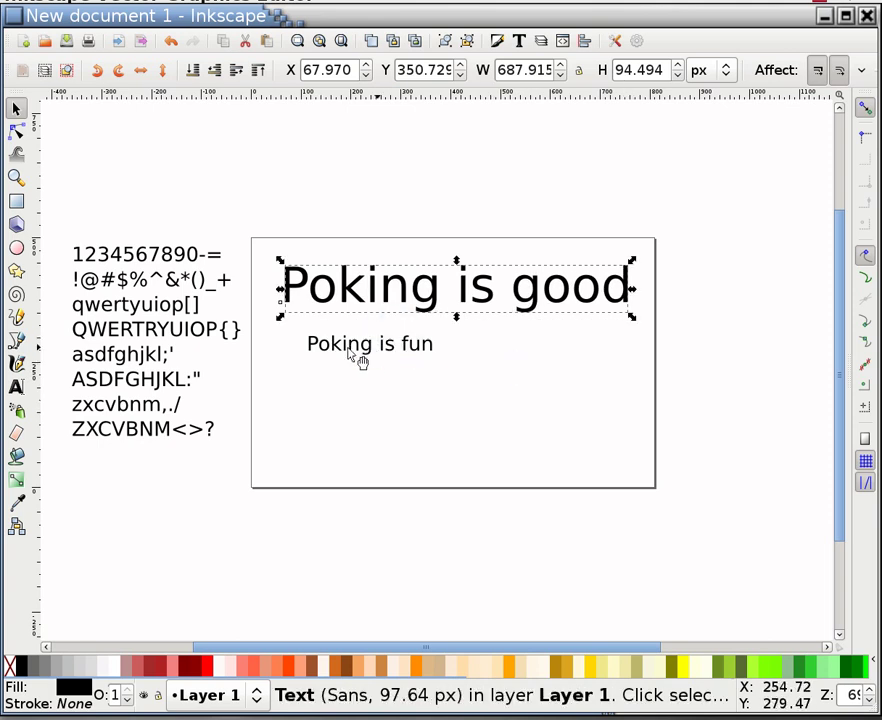
Move 'Poking is fun' to the page bottom, enlarge it, and select the sample character block
left_click(352, 358)
left_click_drag(362, 364, 343, 461)
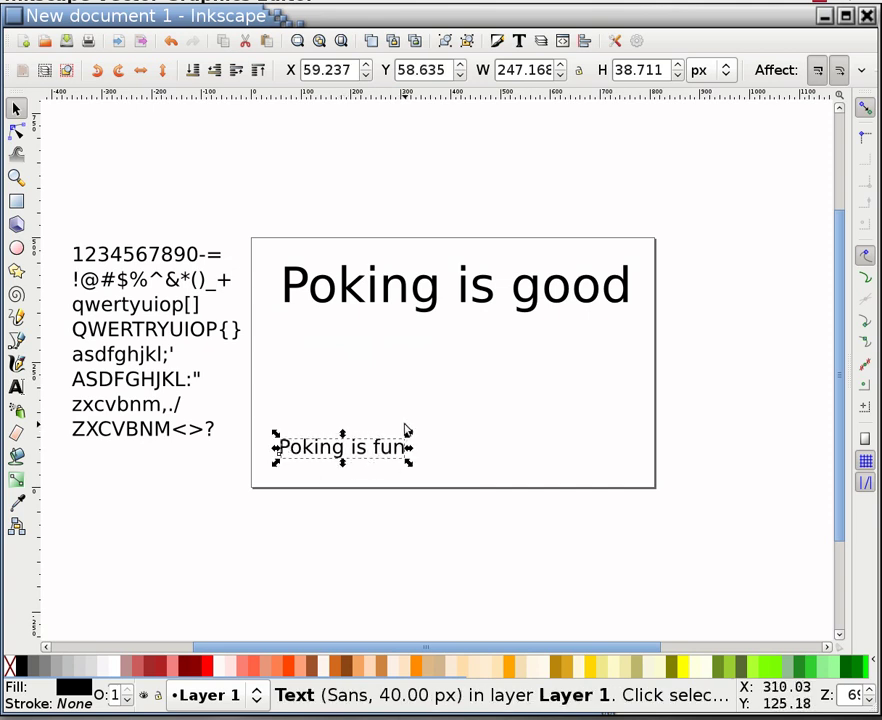
left_click_drag(409, 435, 630, 366)
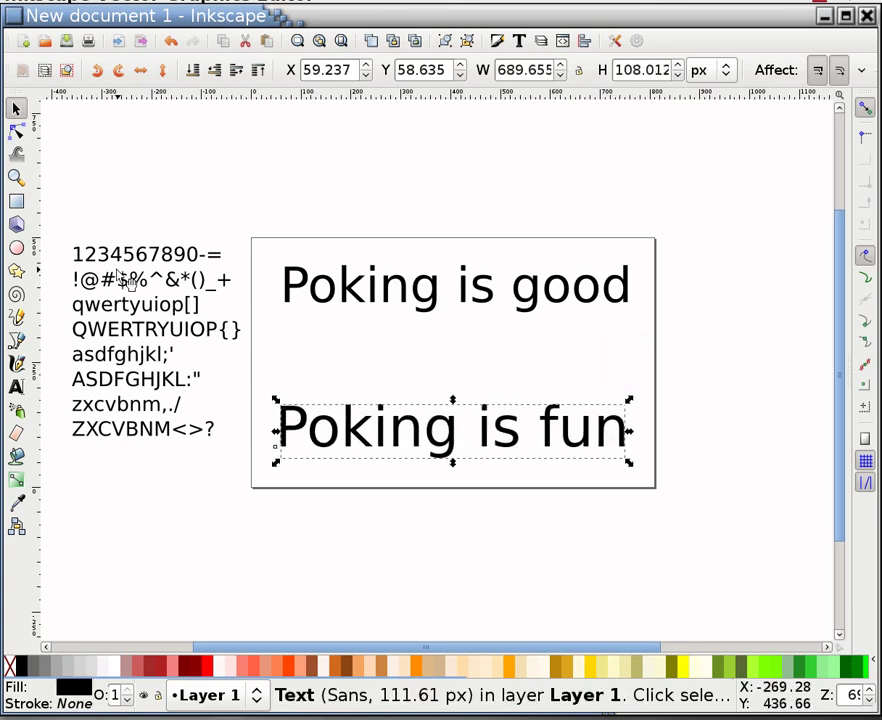
left_click(92, 313)
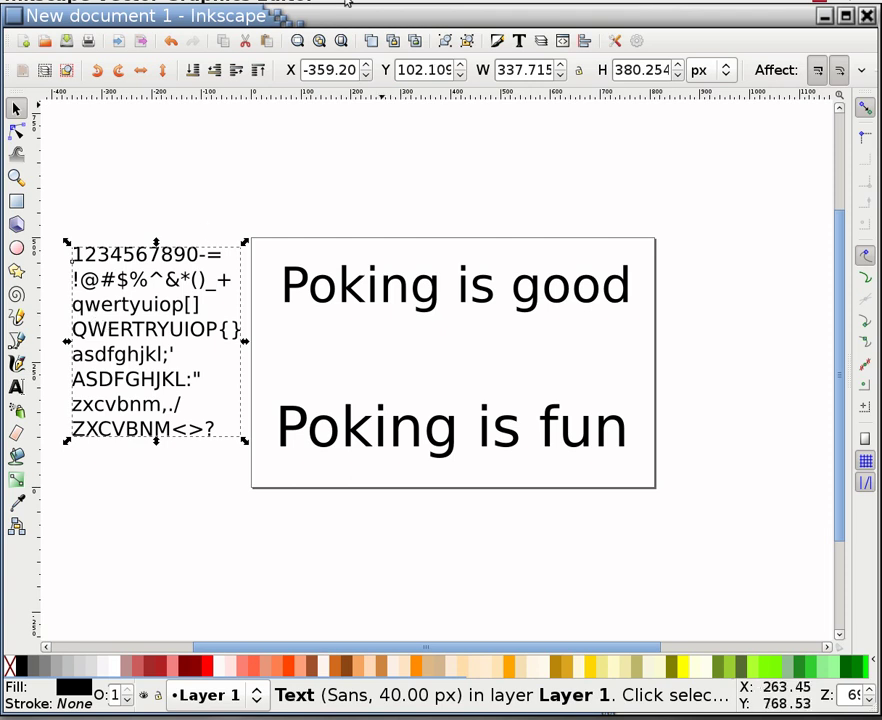
In Text and Font, preview fonts from 4YEOgarden through Aircraft and ArborisFolium to Arial
left_click(521, 40)
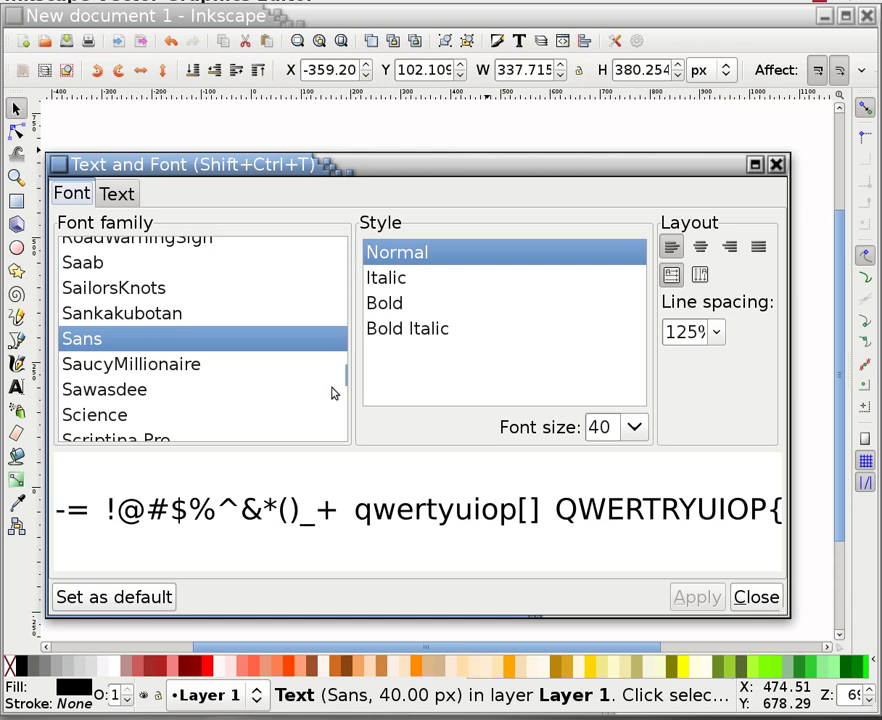
left_click_drag(347, 385, 360, 243)
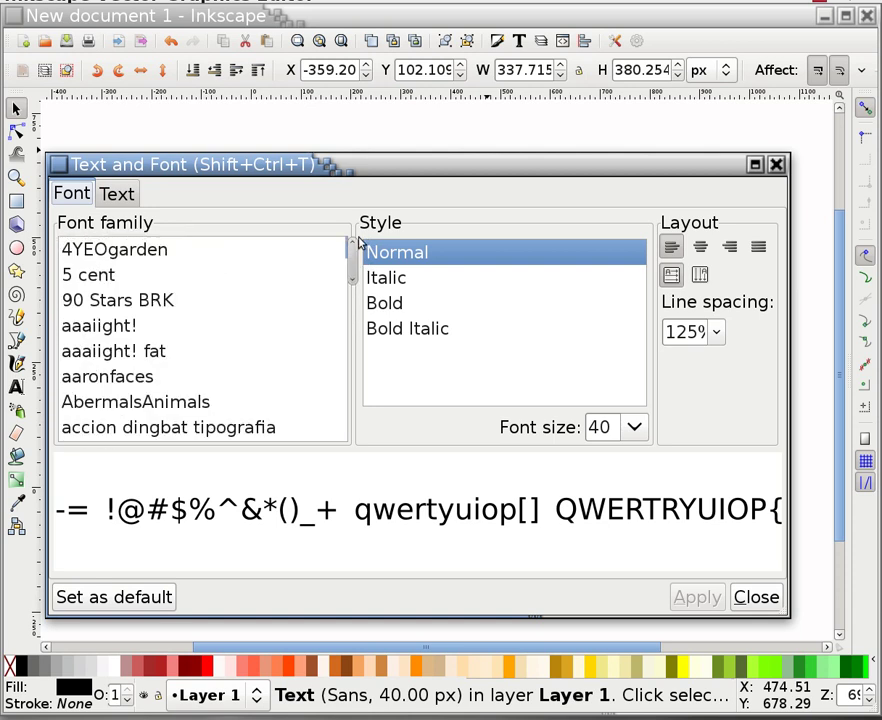
left_click(248, 254)
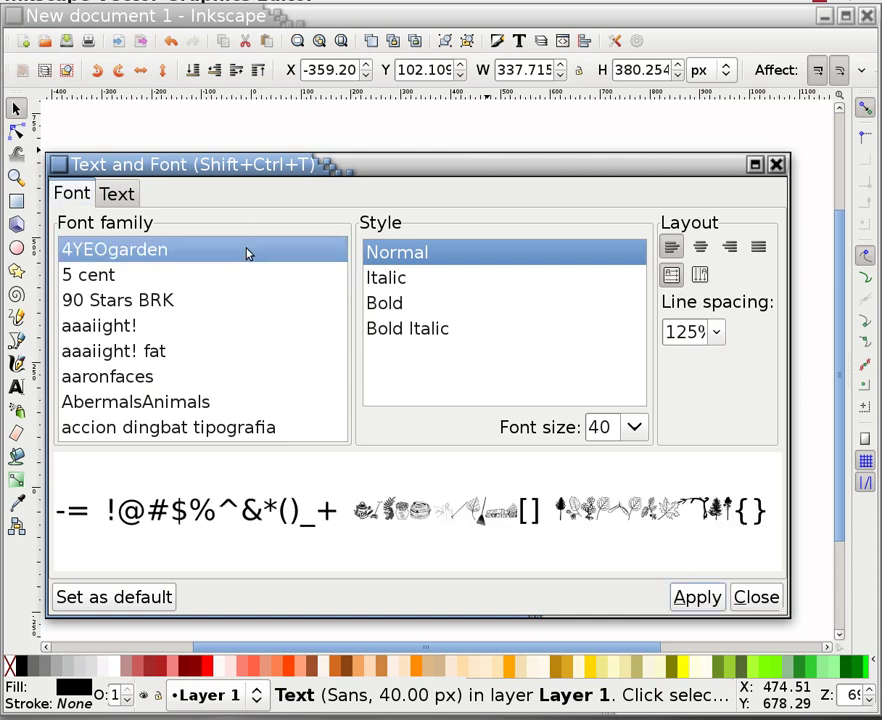
key("Down")
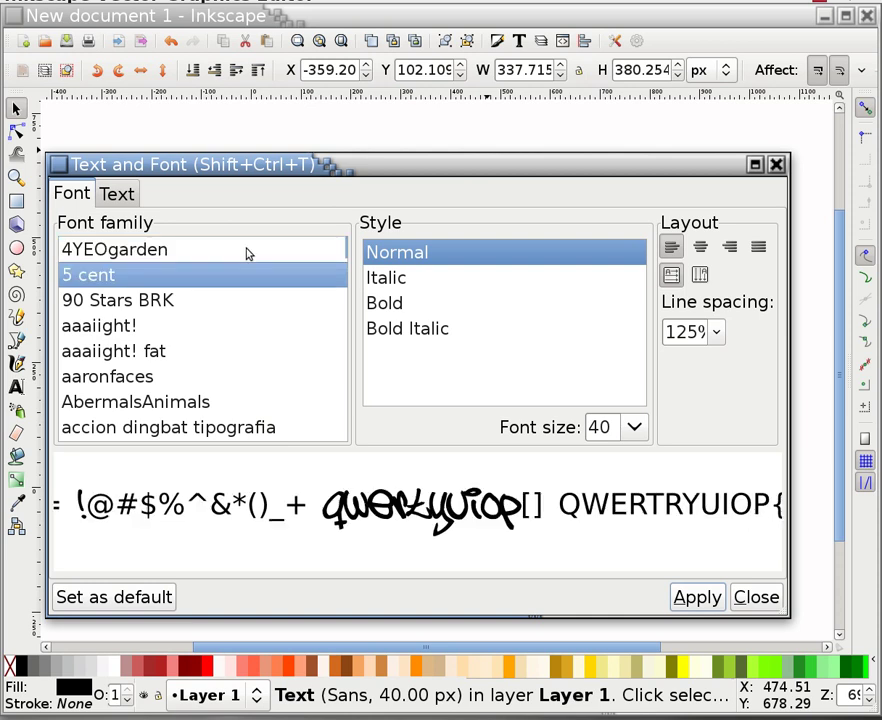
key("Down")
key("Down")
key("Down")
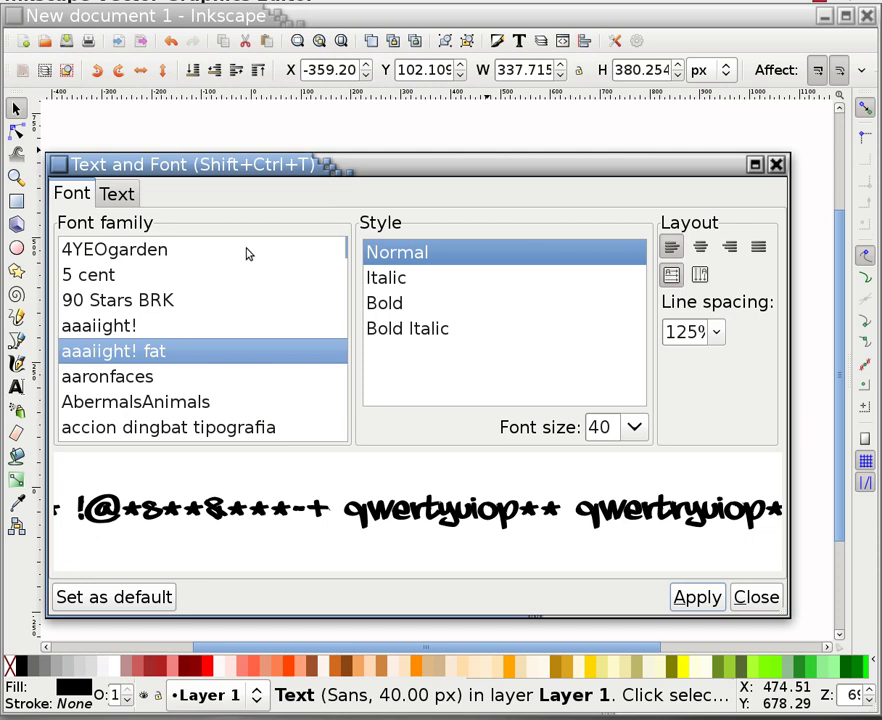
key("Down")
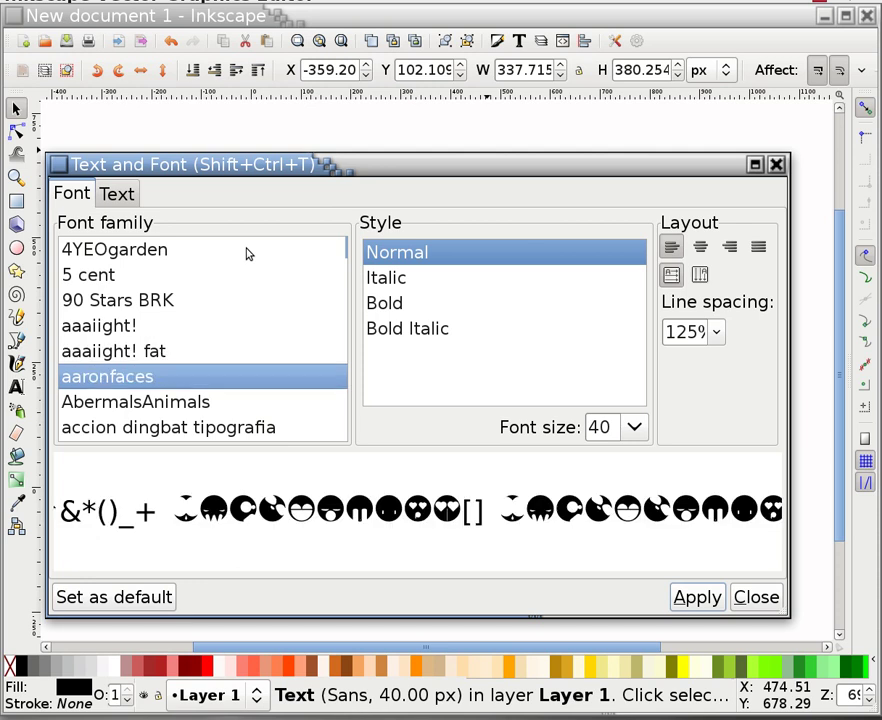
key("Down")
key("Down")
key("Down")
key("Down")
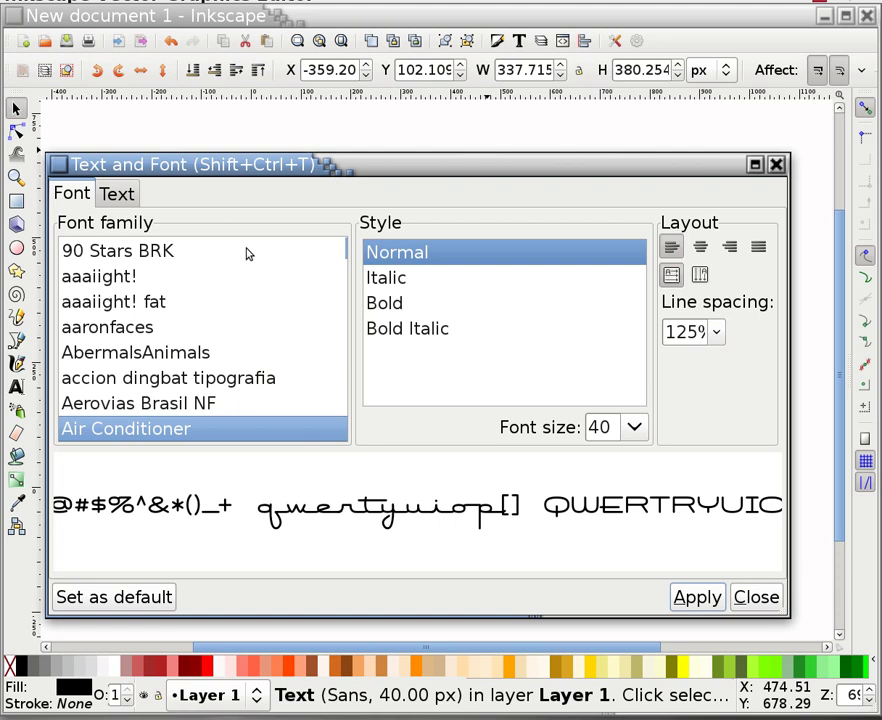
key("Down")
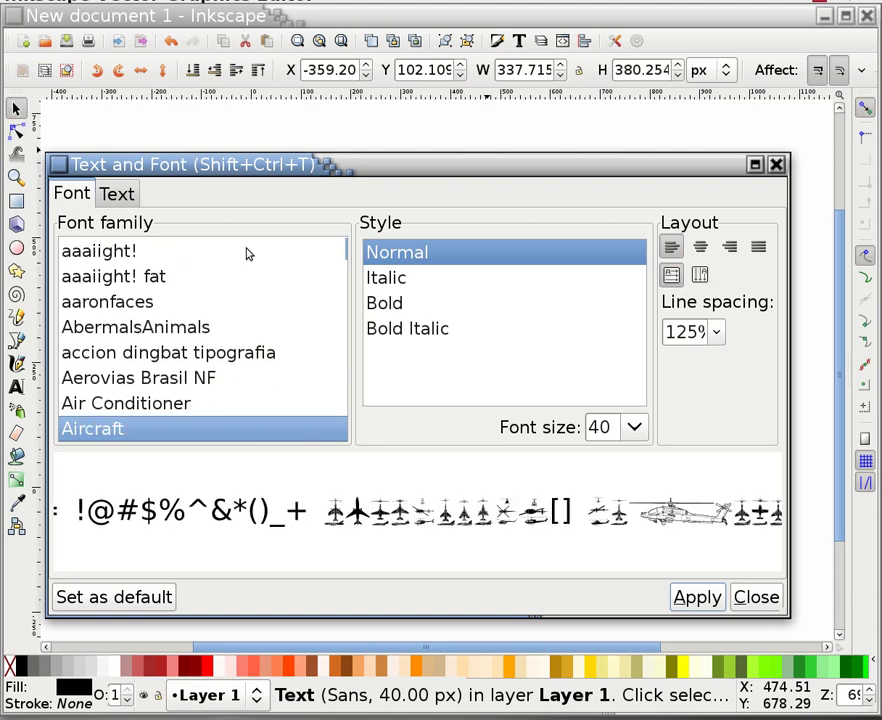
key("Down")
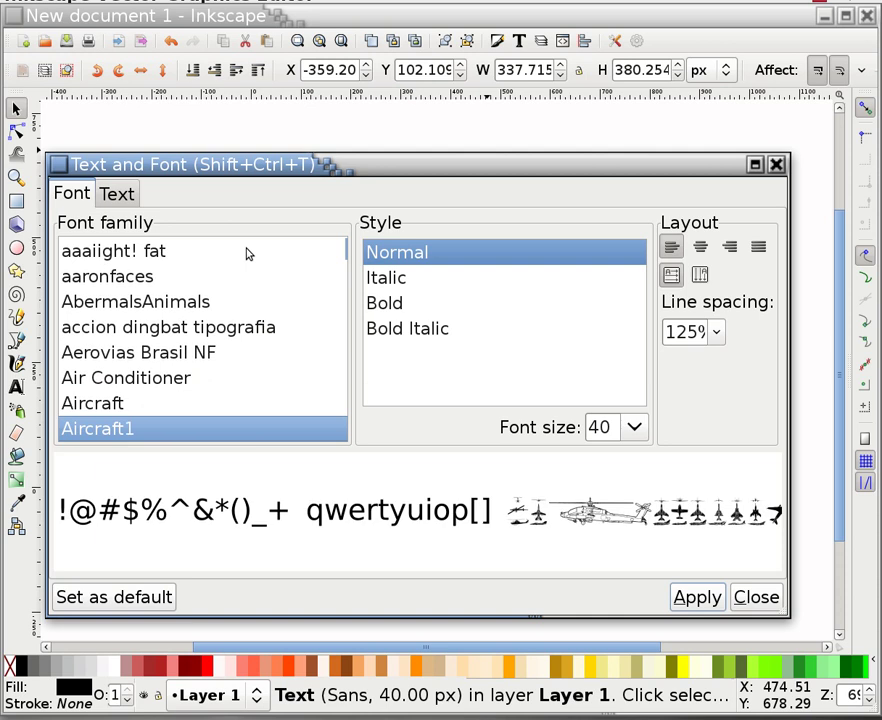
key("Down")
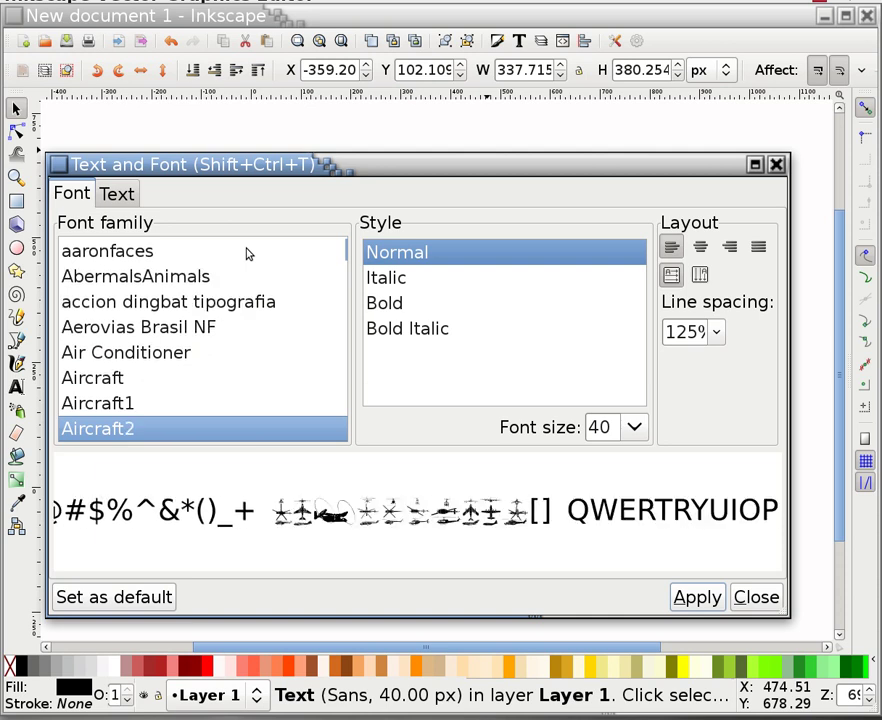
key("Down")
key("Down")
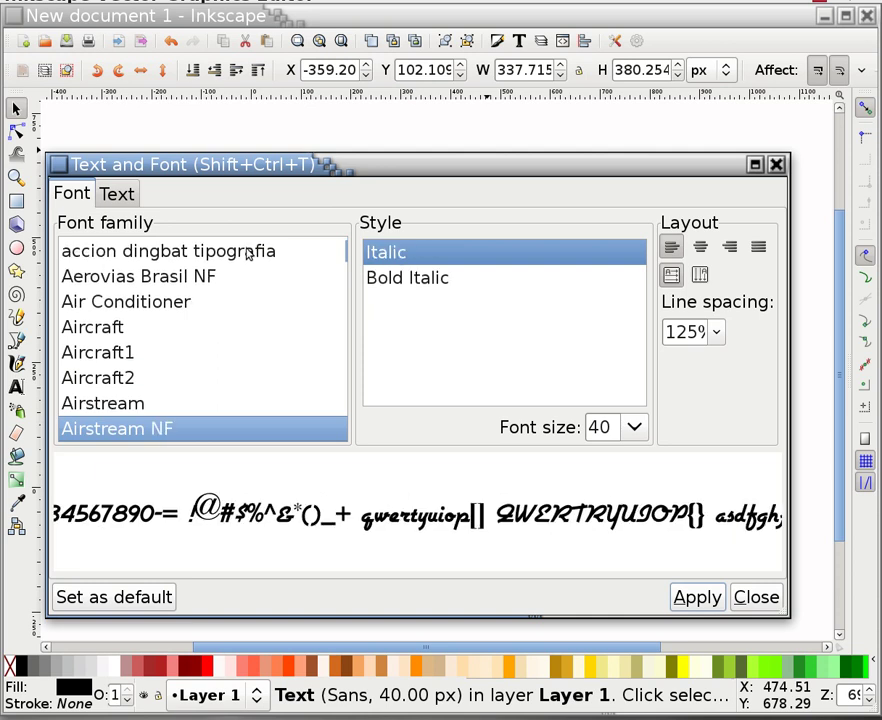
key("Down")
key("Down")
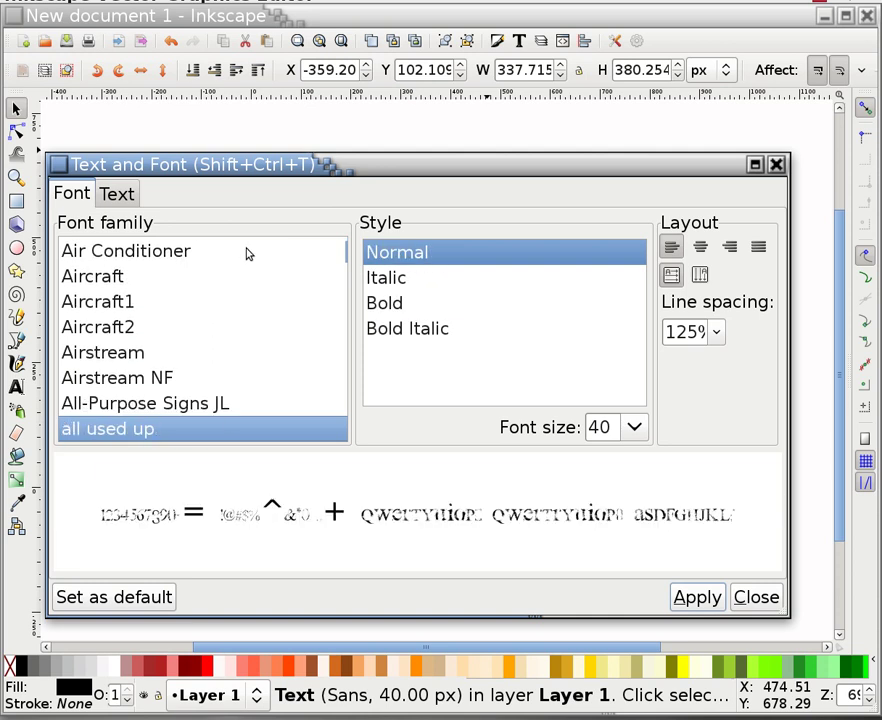
key("Down")
key("Down")
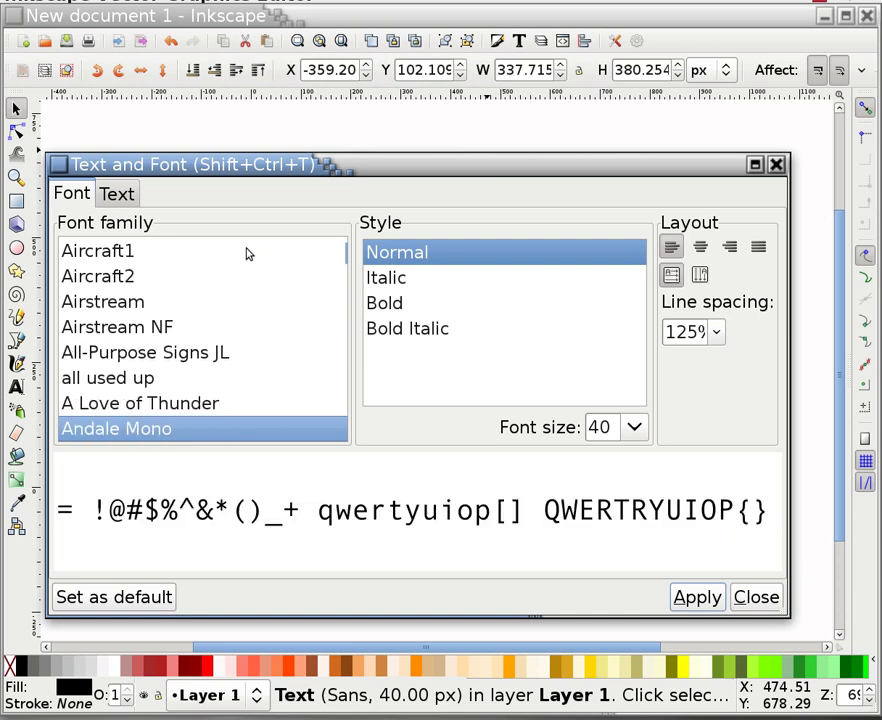
key("Down")
key("Down")
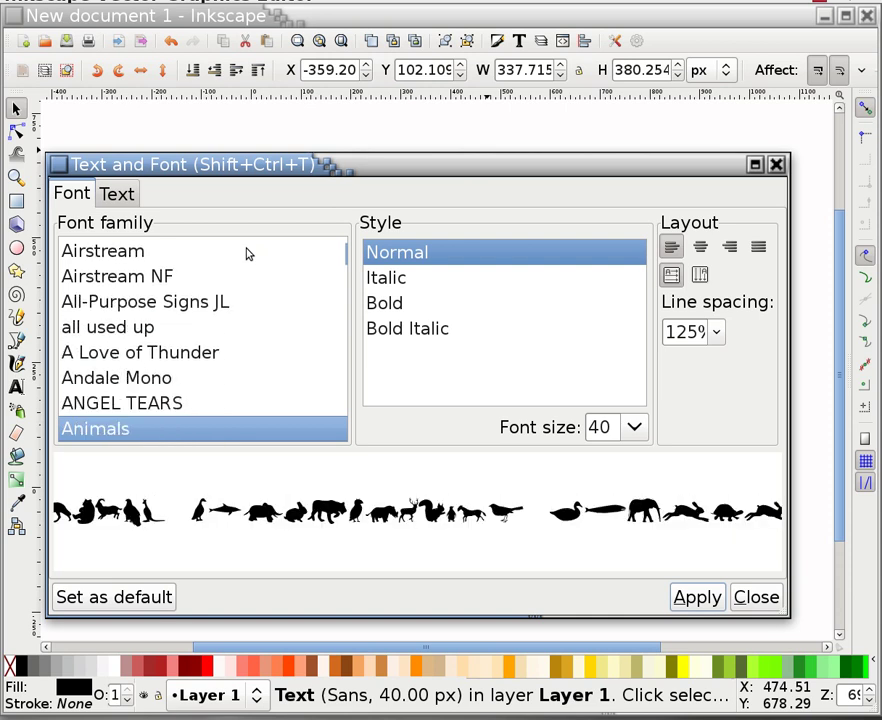
key("Down")
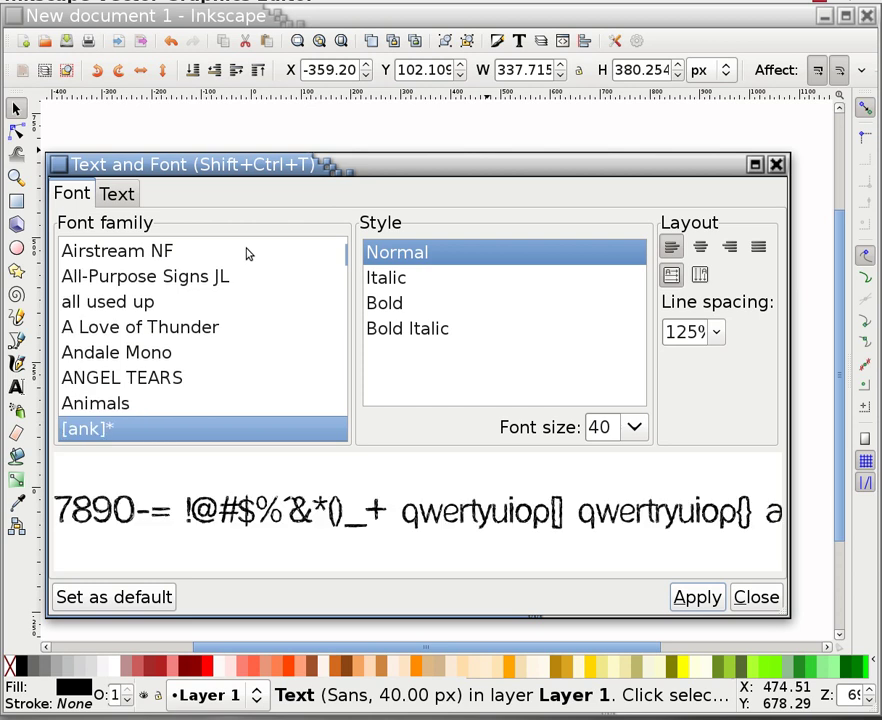
key("Down")
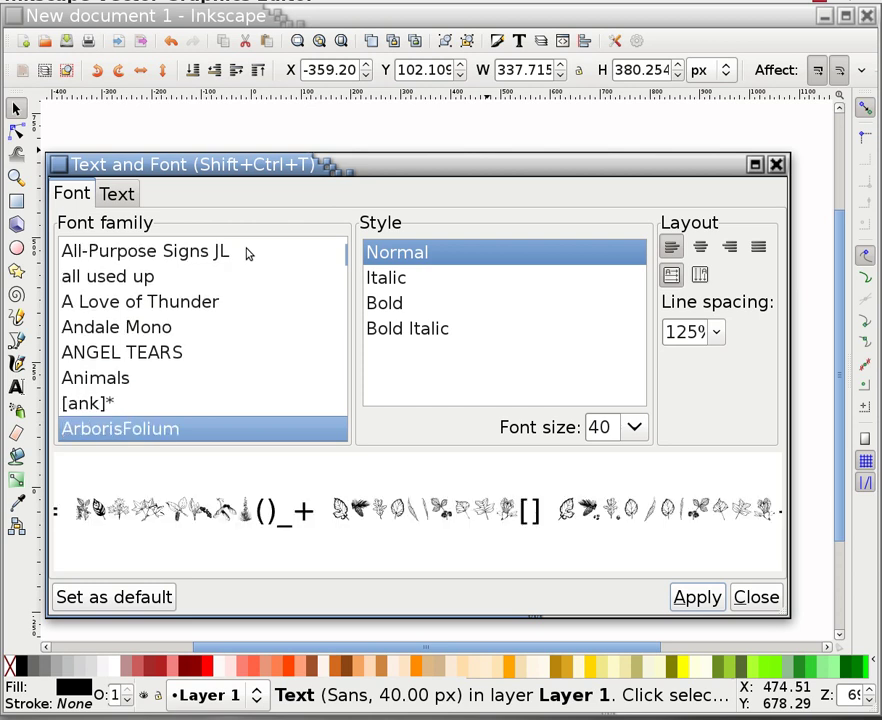
key("Down")
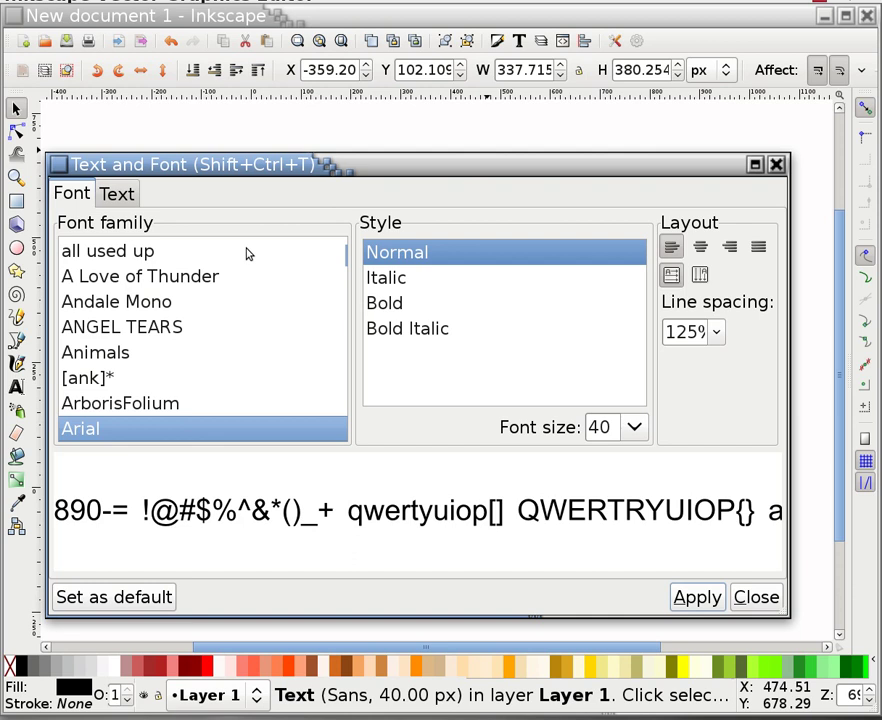
key("Up")
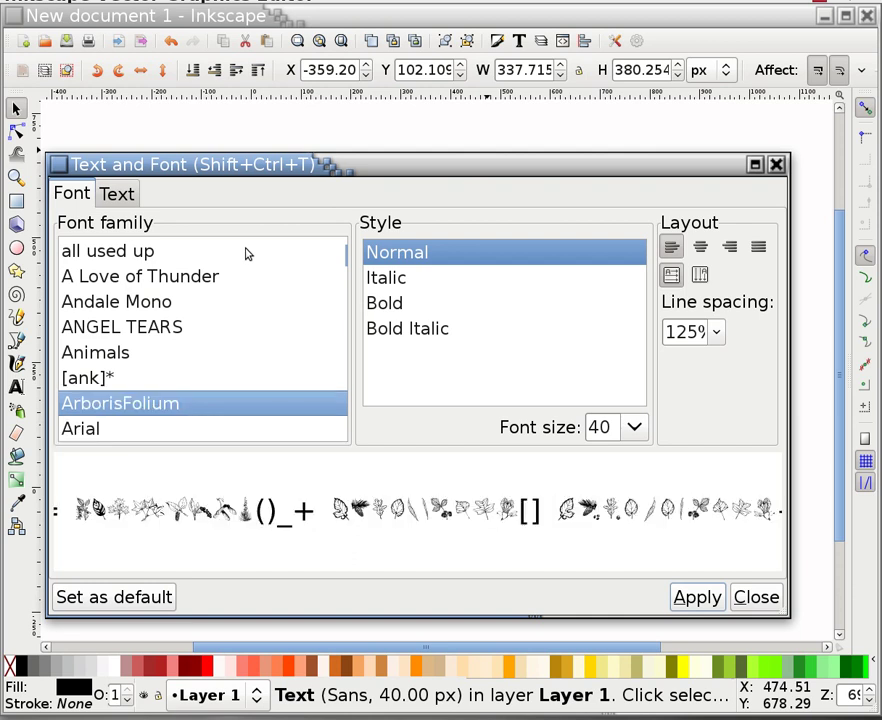
key("Down")
key("Down")
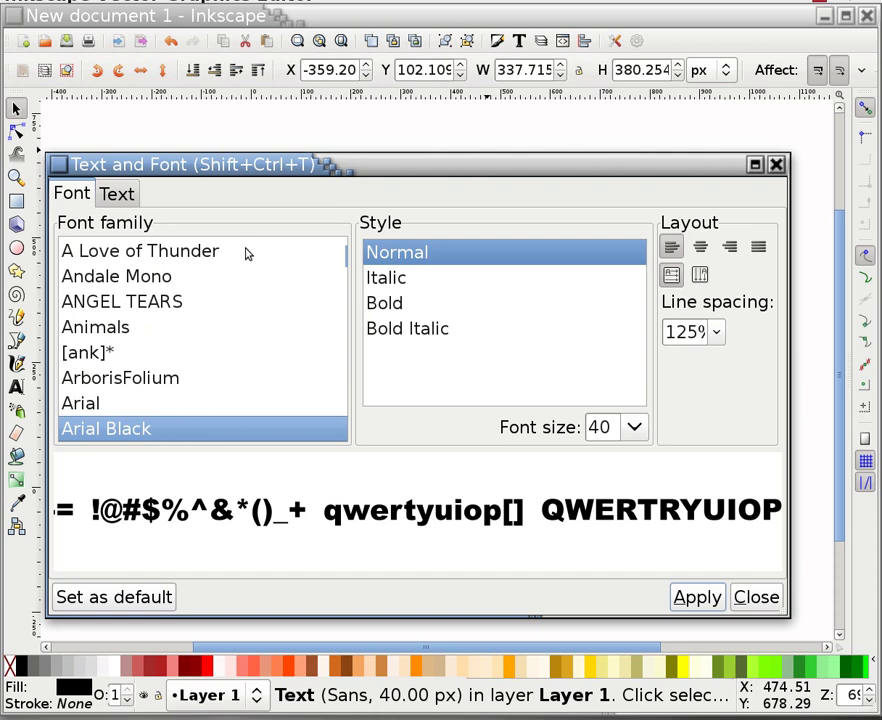
Preview further fonts from Avain and Bebas Neue through Butterflies and Candy to ChunkFive
key("Down")
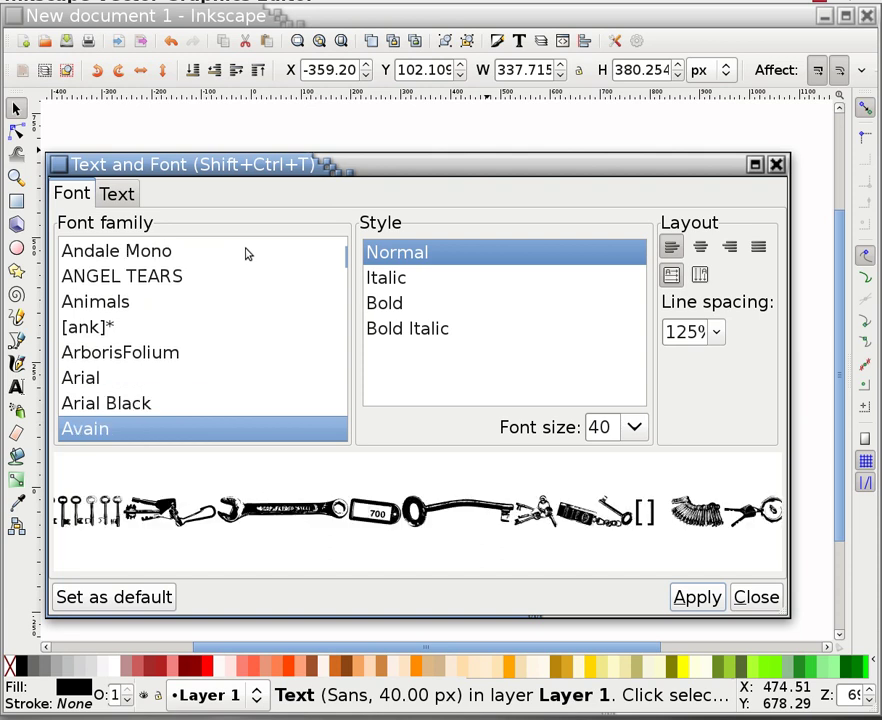
key("Down")
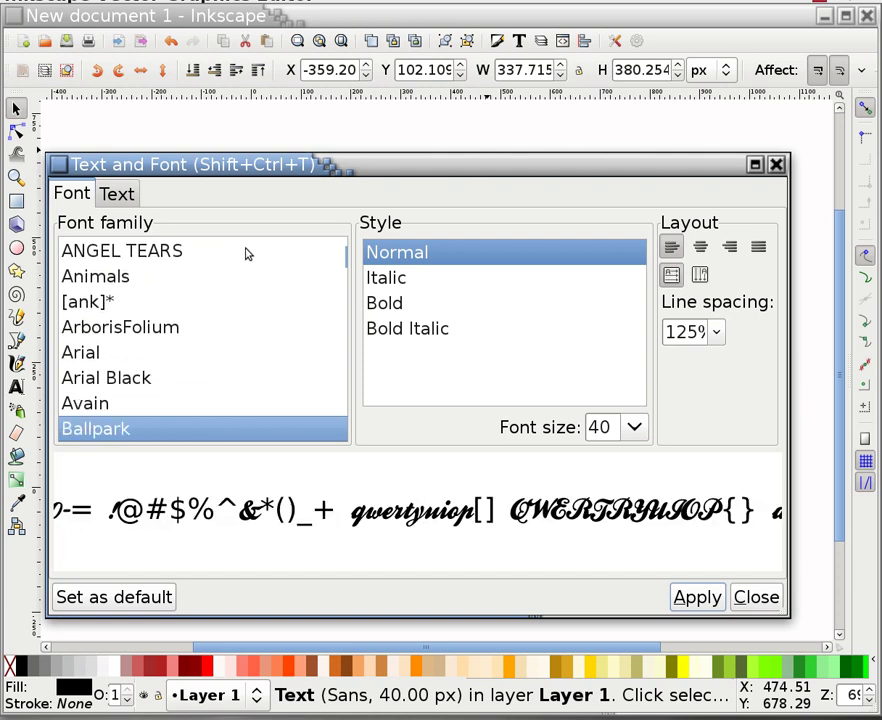
key("Down")
key("Down")
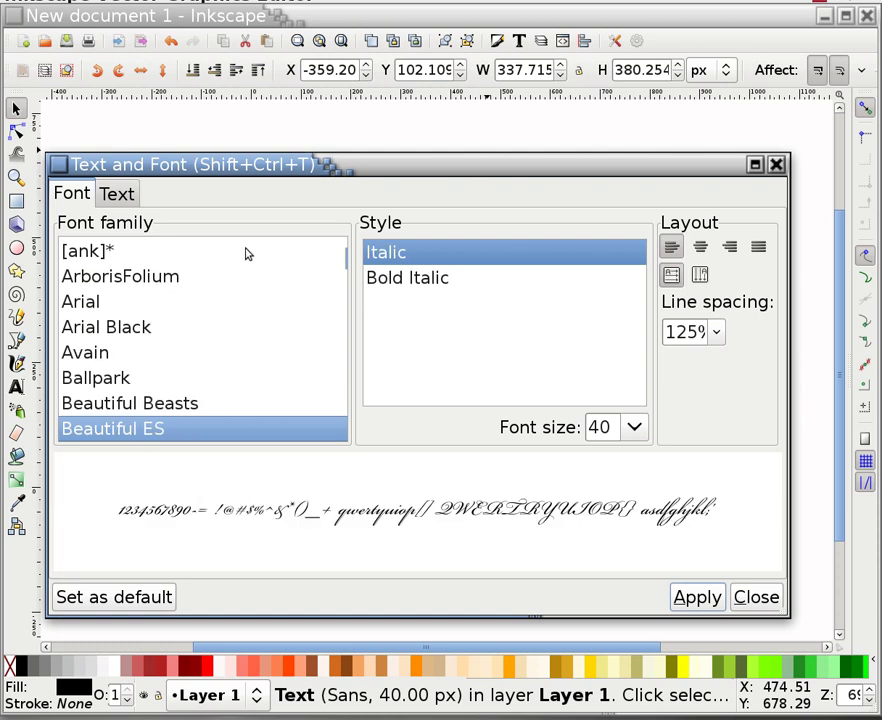
key("Down")
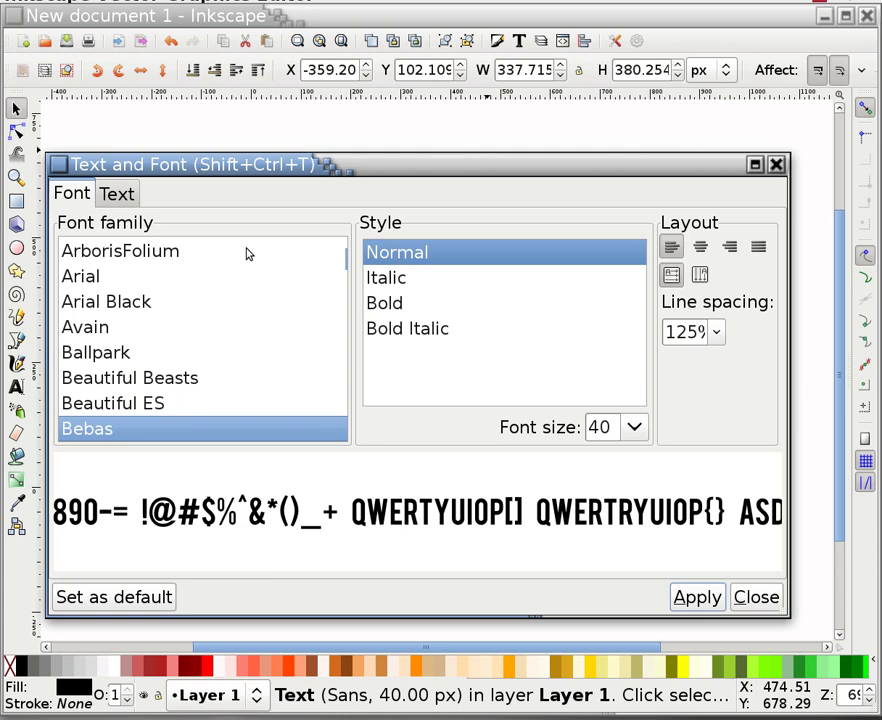
key("Down")
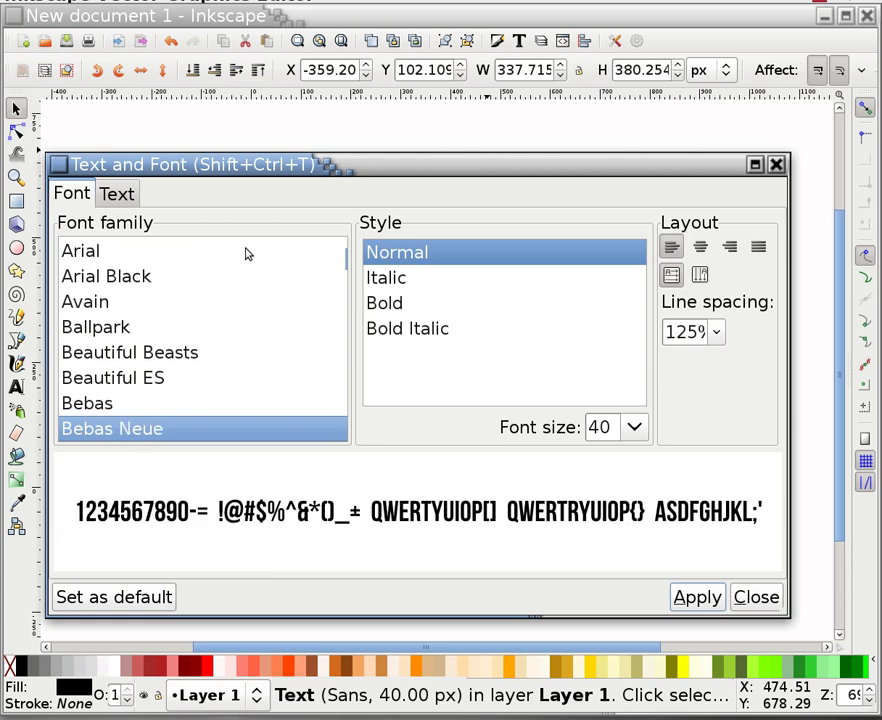
key("Down")
key("Down")
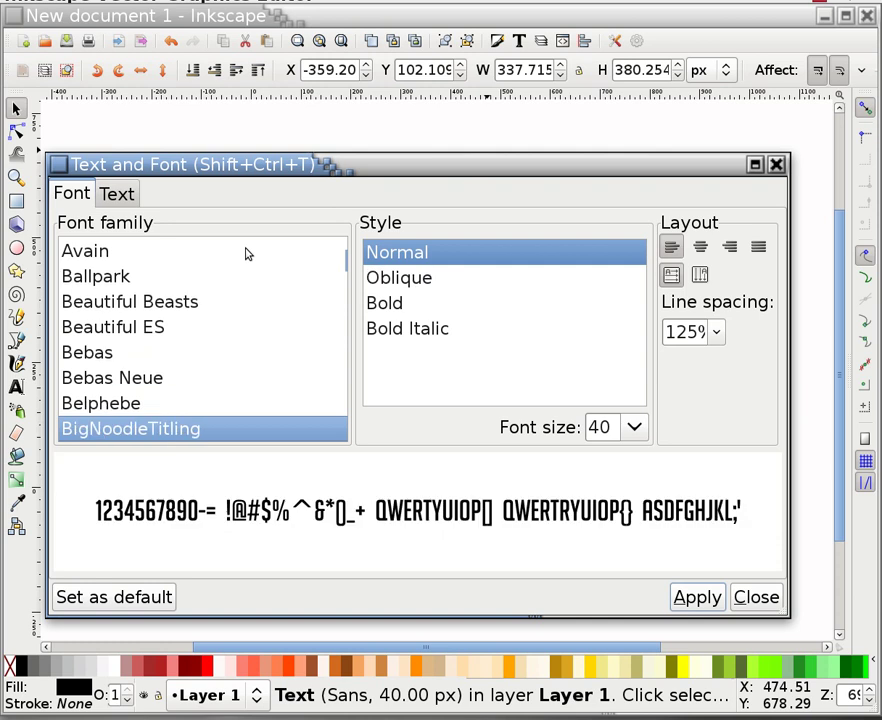
key("Down")
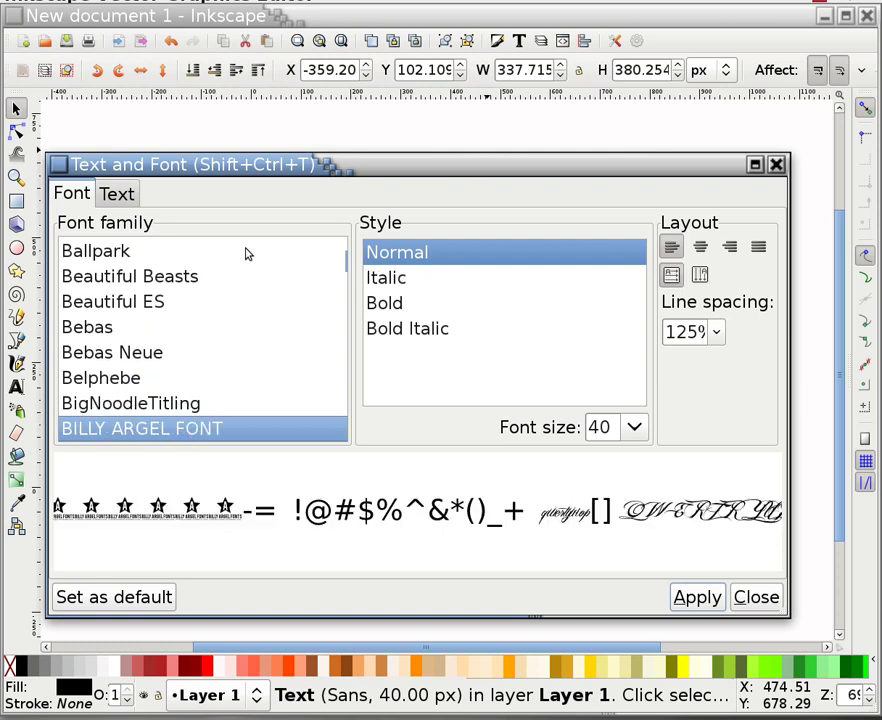
key("Down")
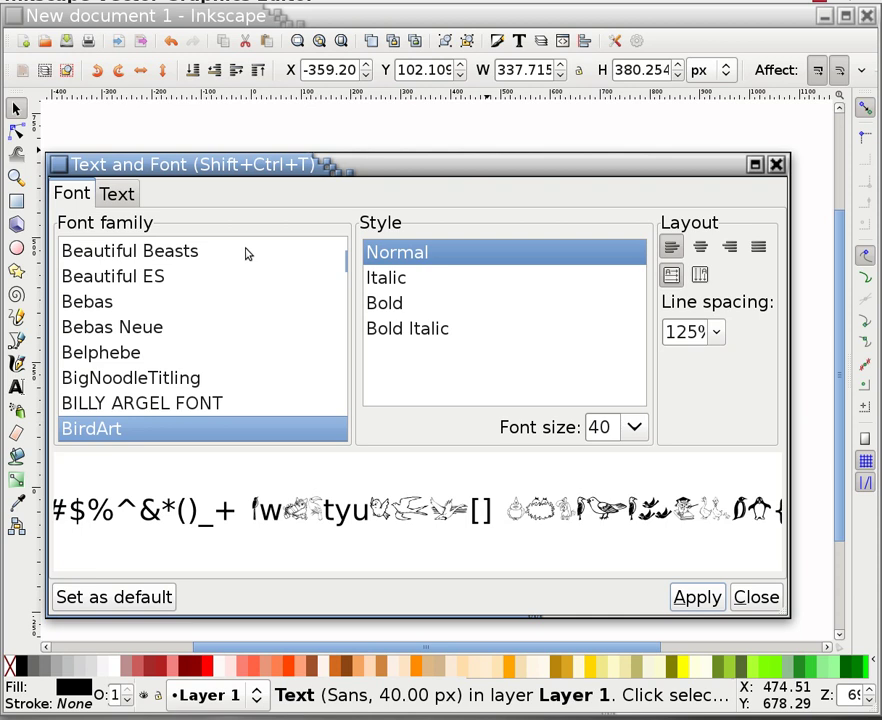
key("Down")
key("Down")
key("Down")
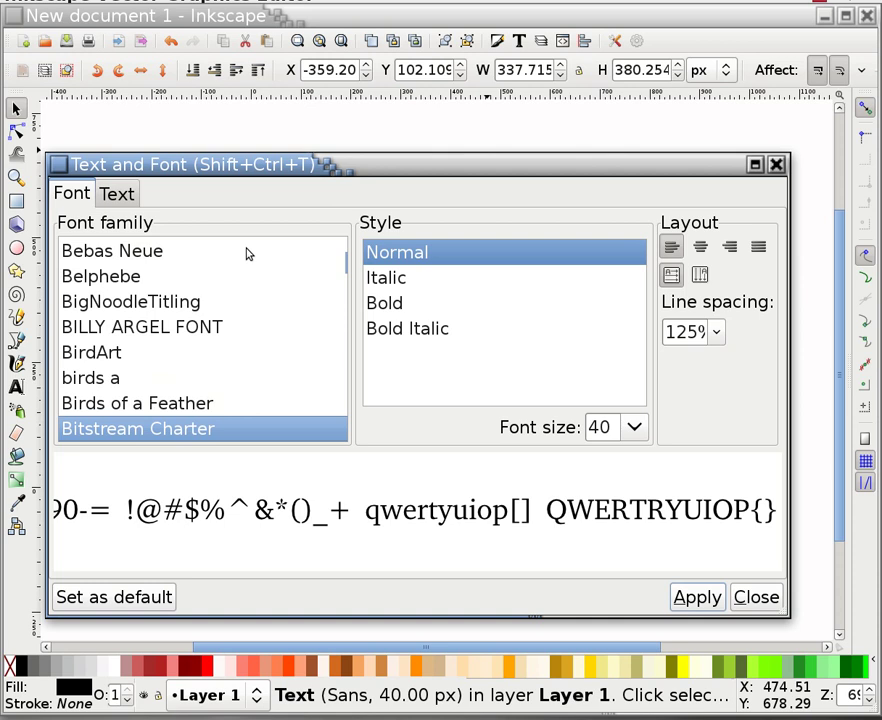
key("Down")
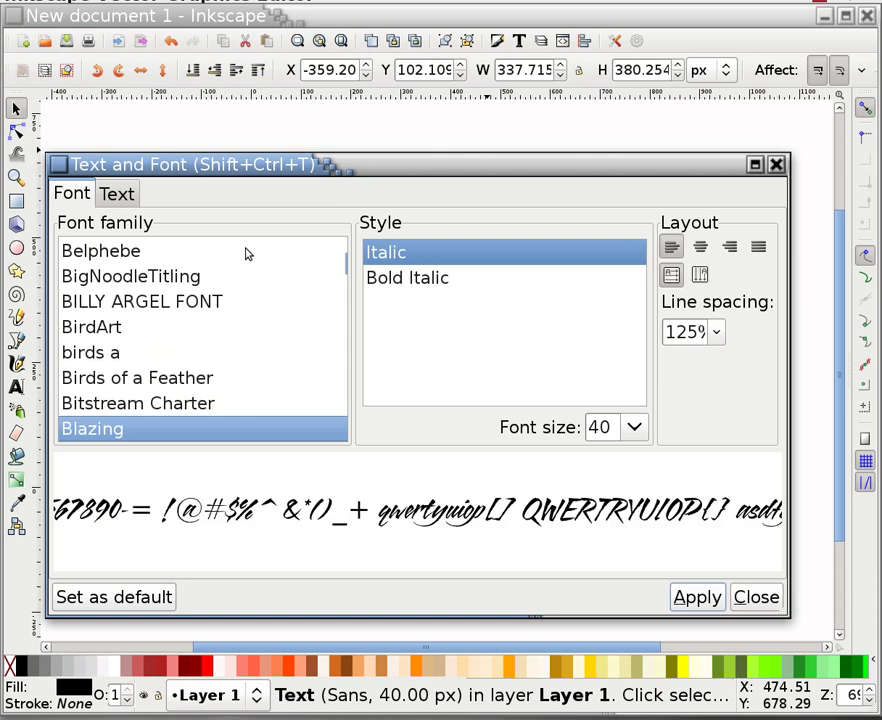
key("Down")
key("Down")
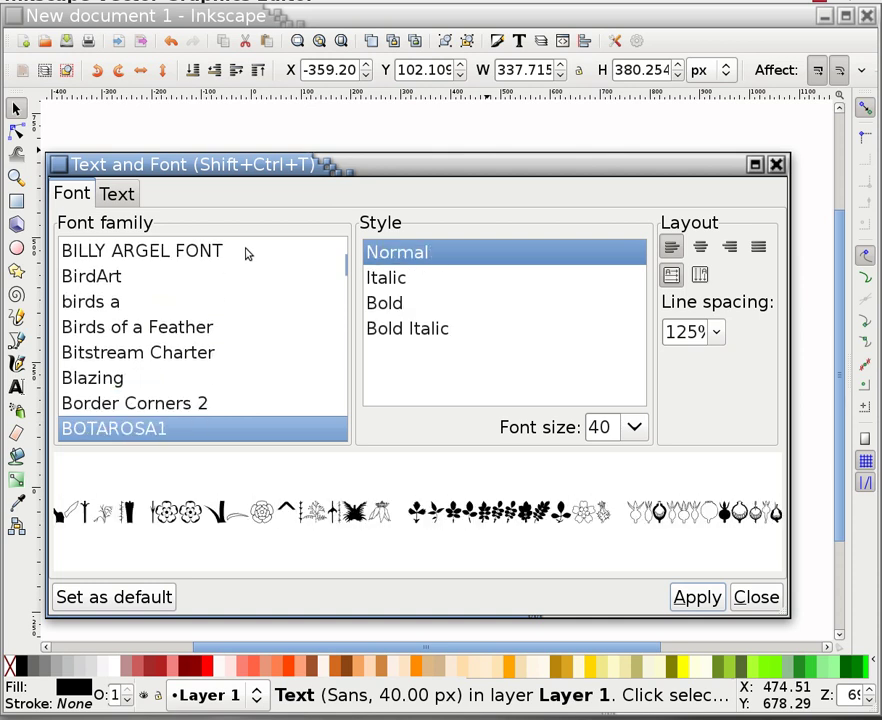
key("Down")
key("Down")
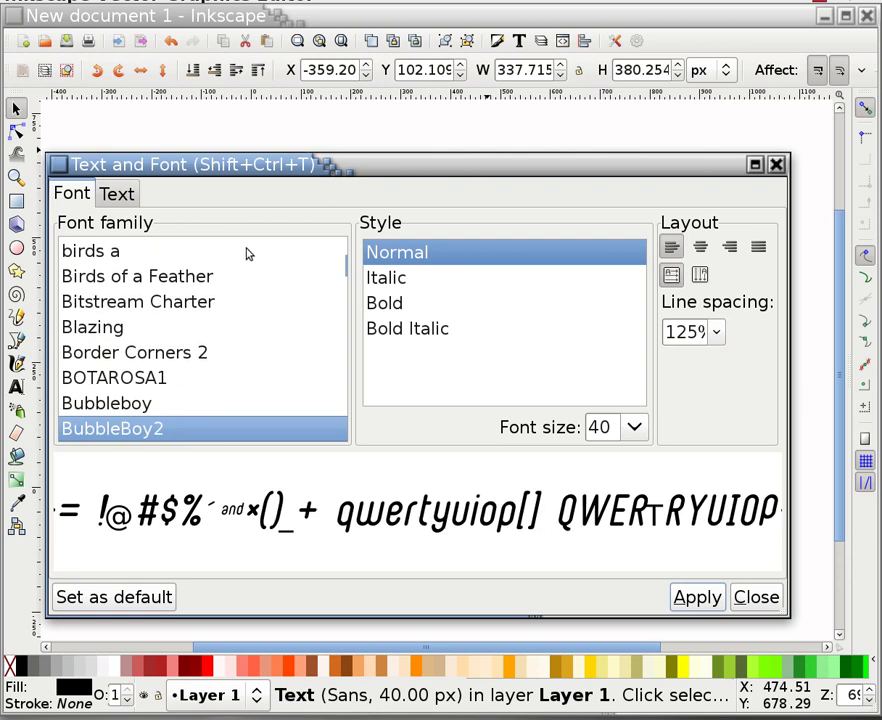
key("Down")
key("Down")
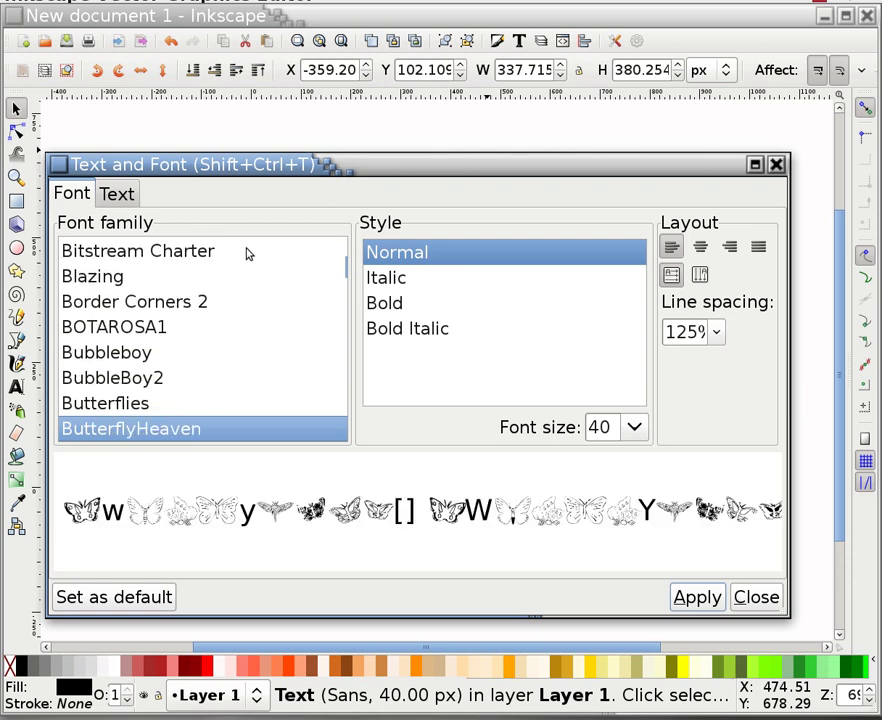
key("Down")
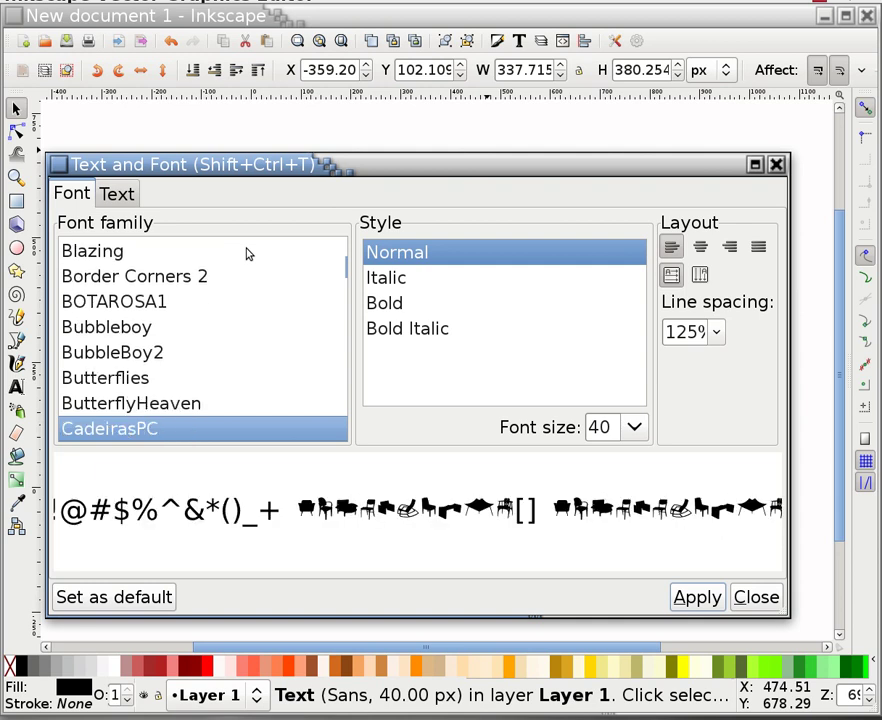
key("Down")
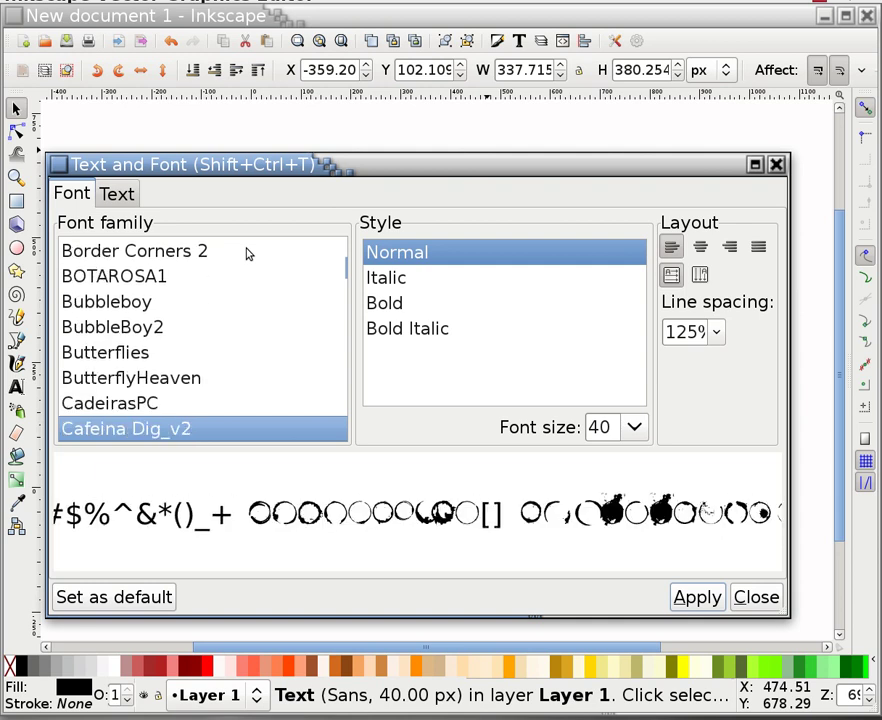
key("Down")
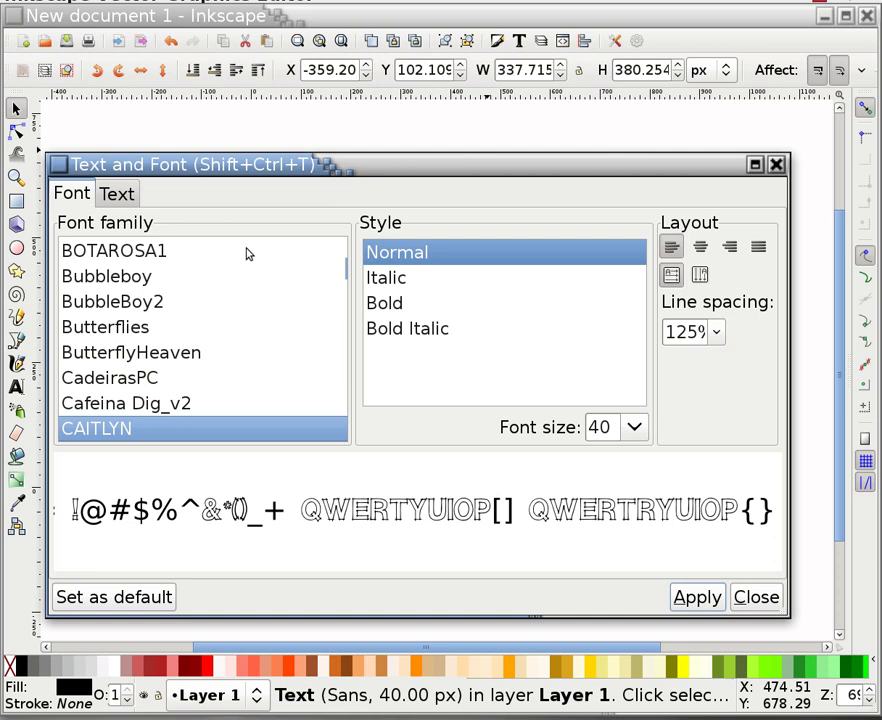
key("Down")
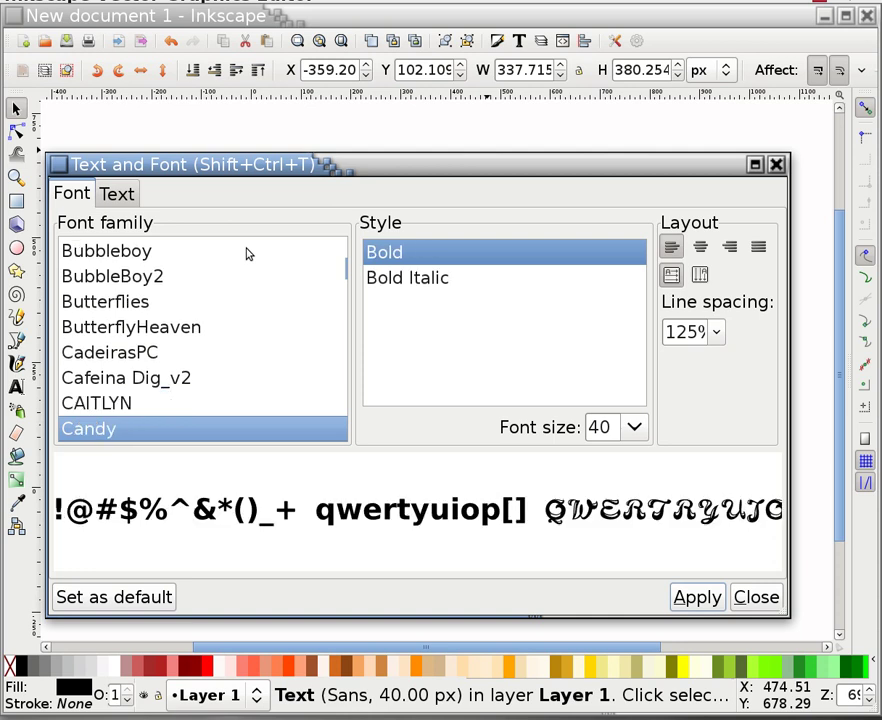
key("Down")
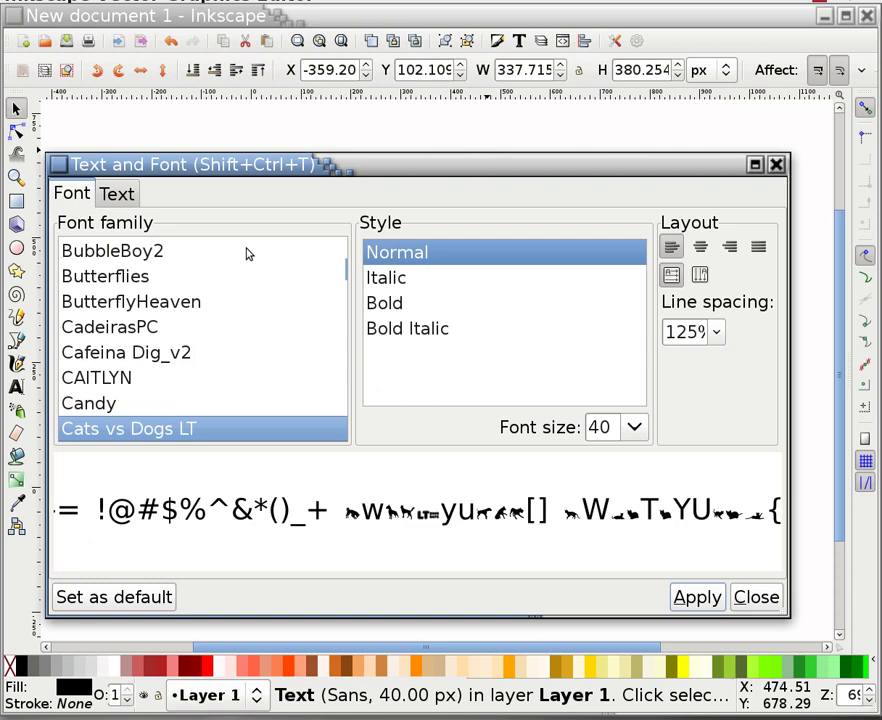
key("Down")
key("Down")
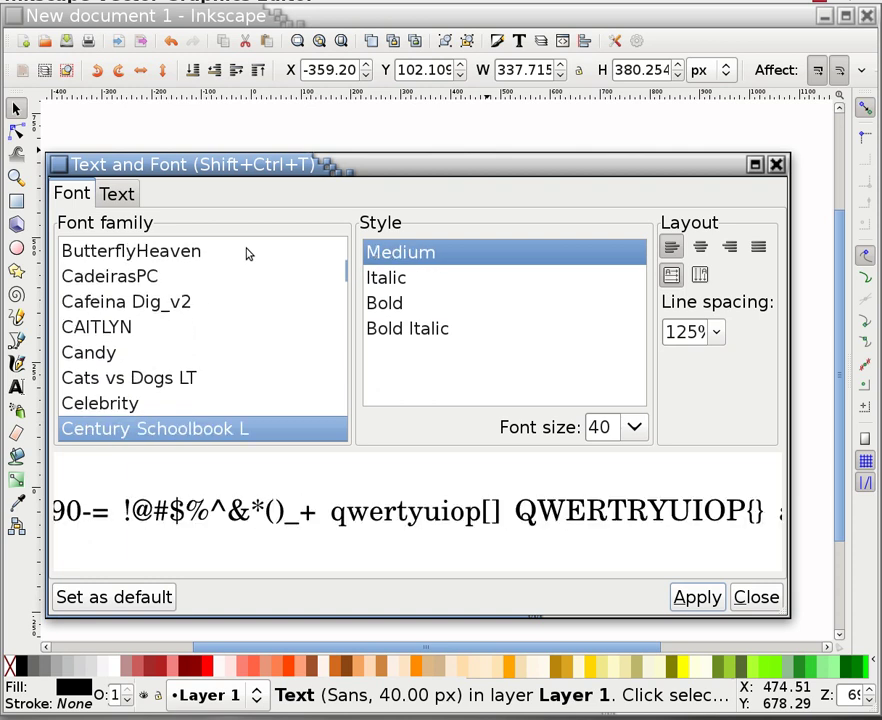
key("Down")
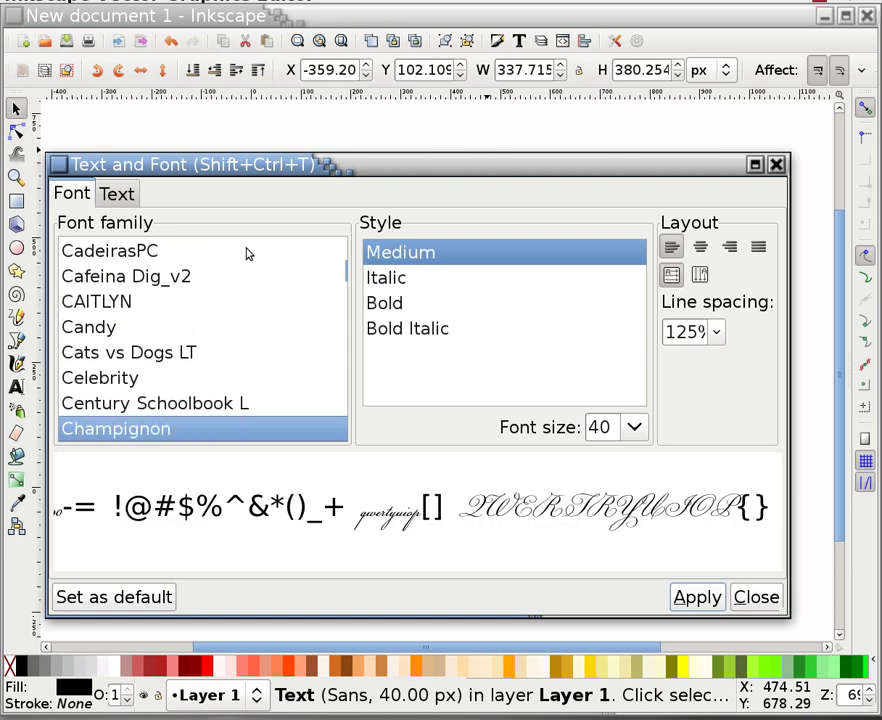
key("Down")
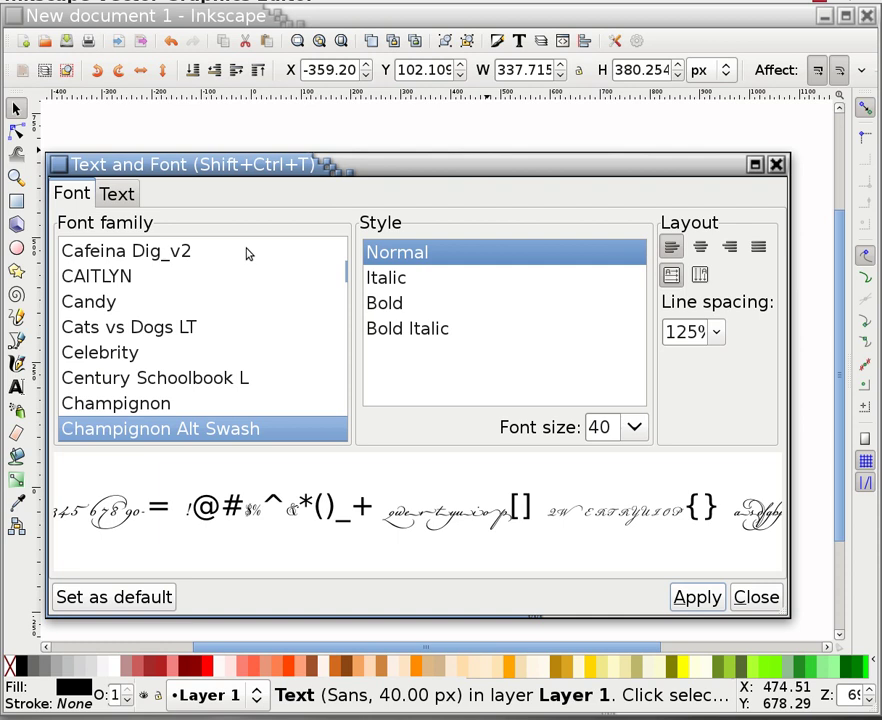
key("Down")
key("Down")
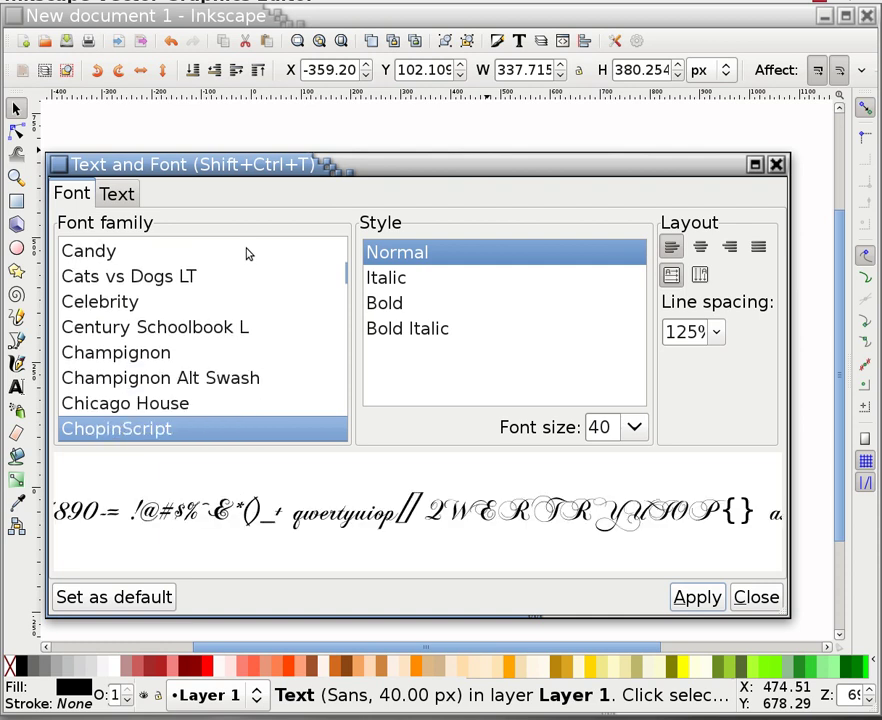
key("Down")
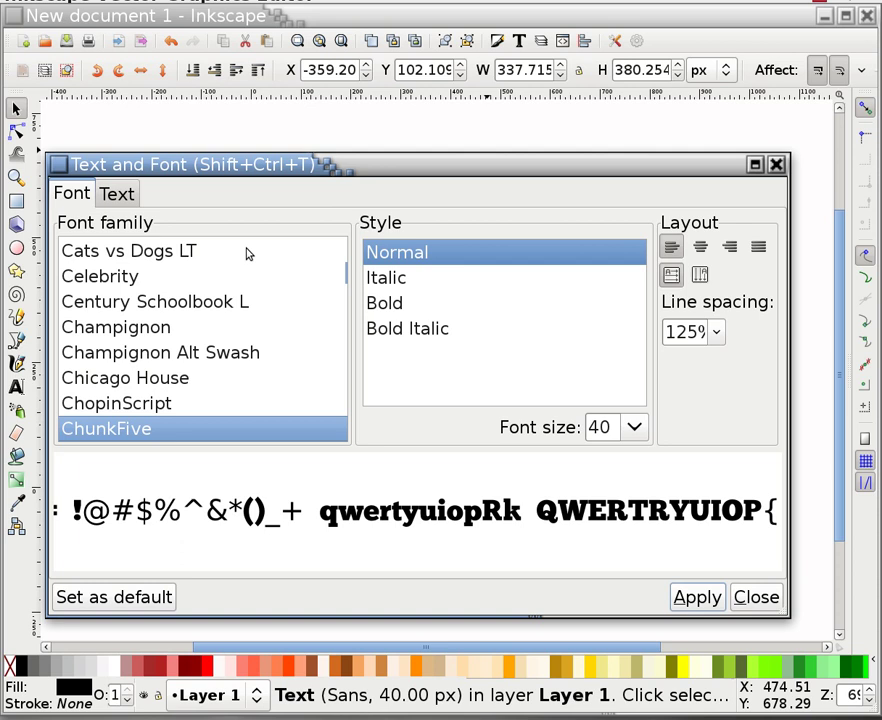
Preview Comfortaa through DaOth and DCC, settling on DavysDingbats2 Thin
key("Down")
key("Down")
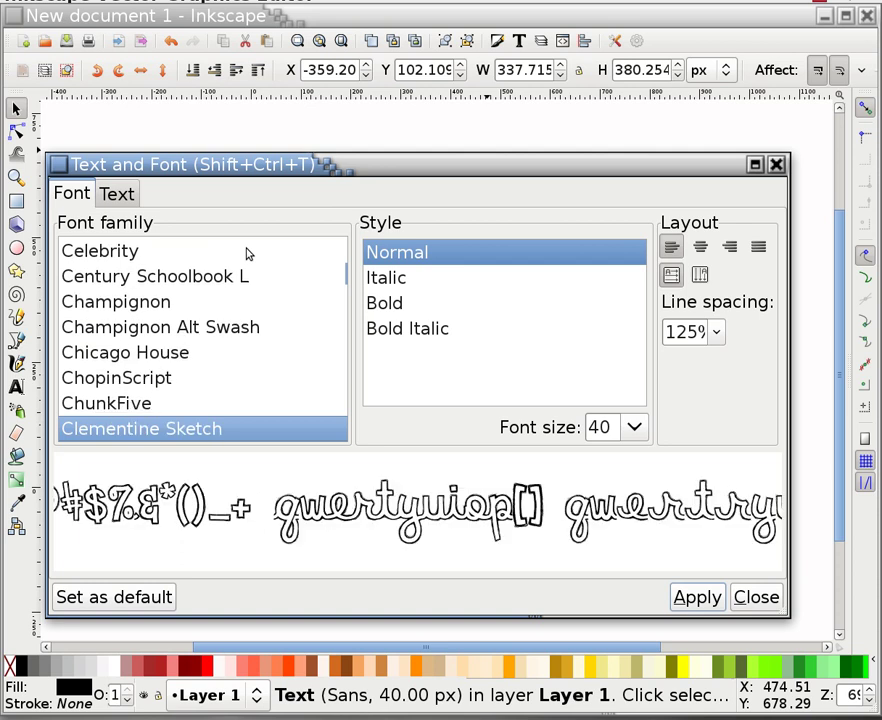
key("Down")
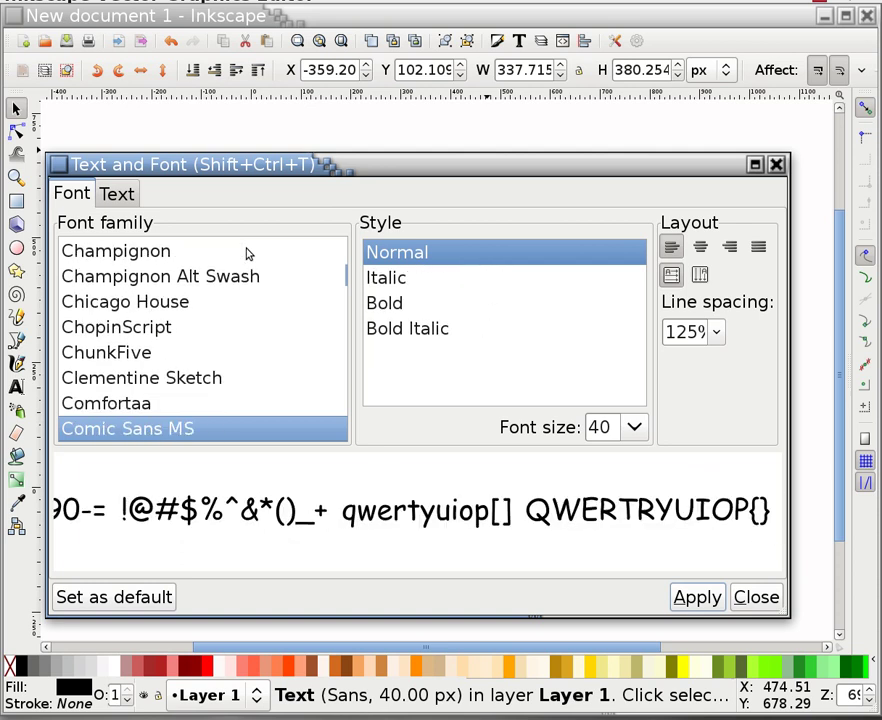
key("Down")
key("Down")
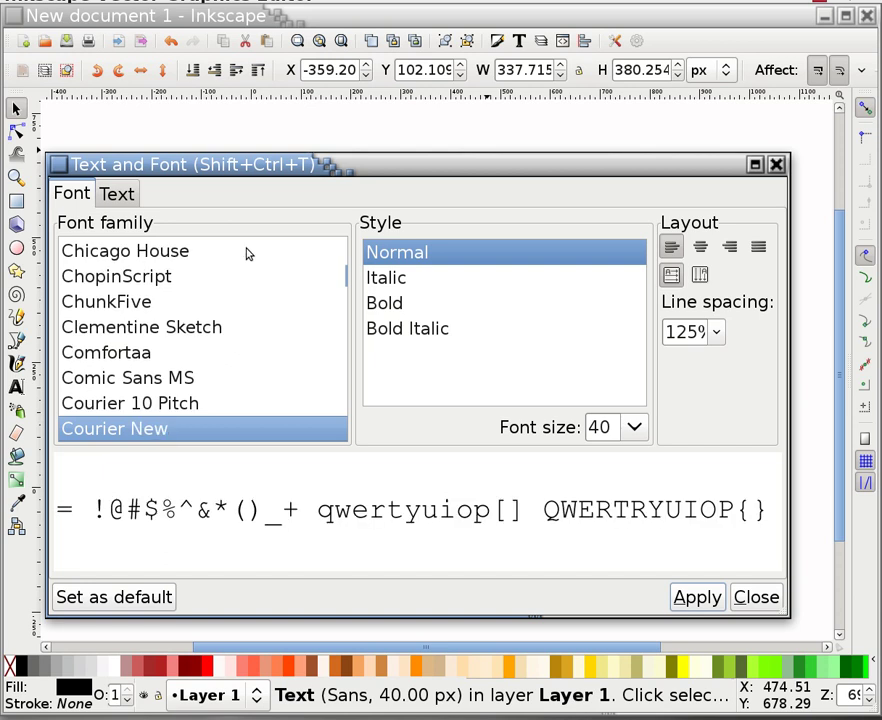
key("Down")
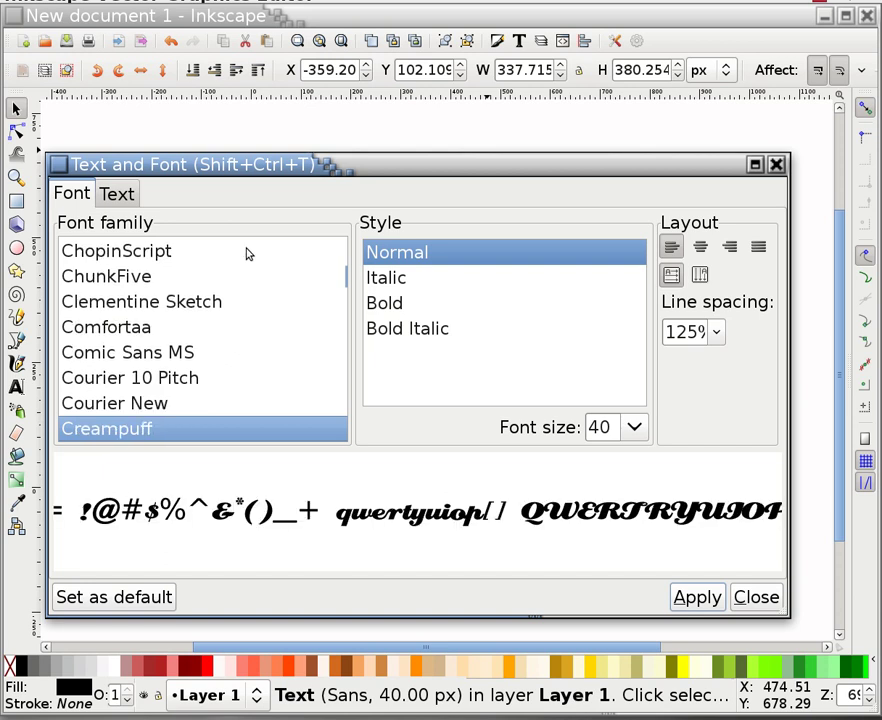
key("Down")
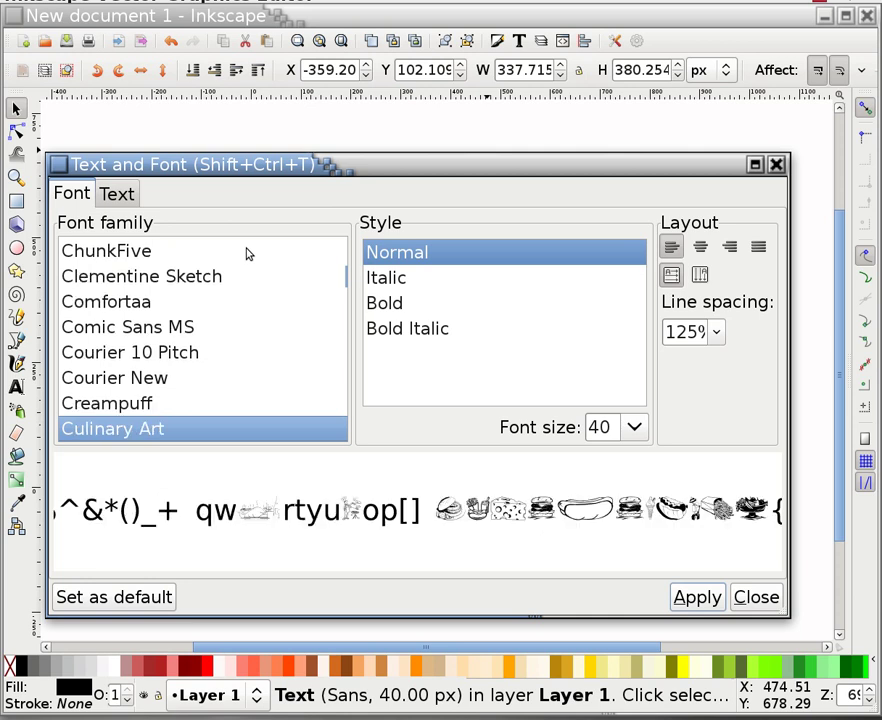
key("Down")
key("Down")
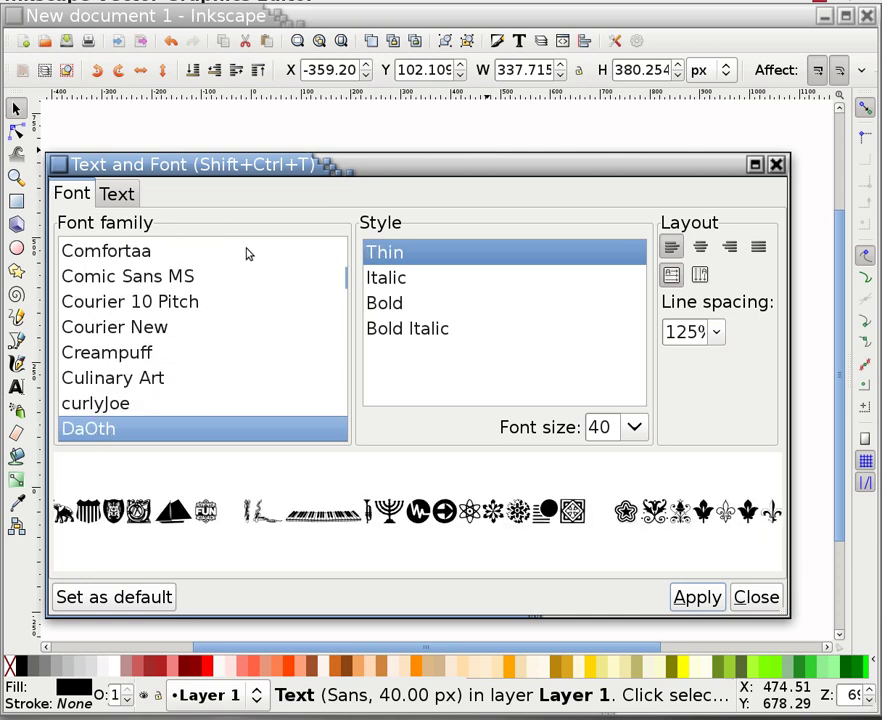
key("Down")
key("Up")
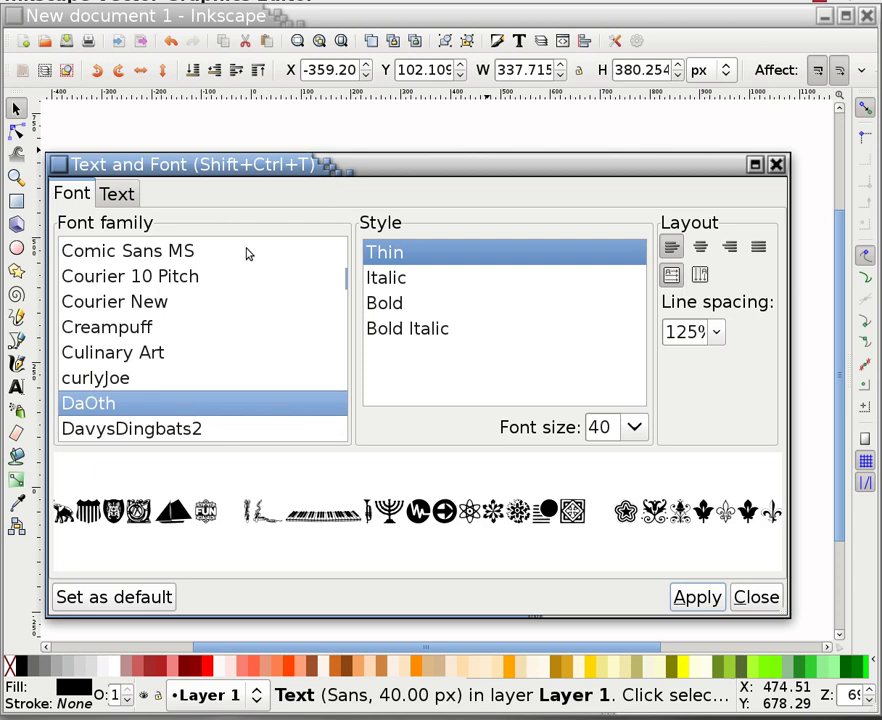
key("Down")
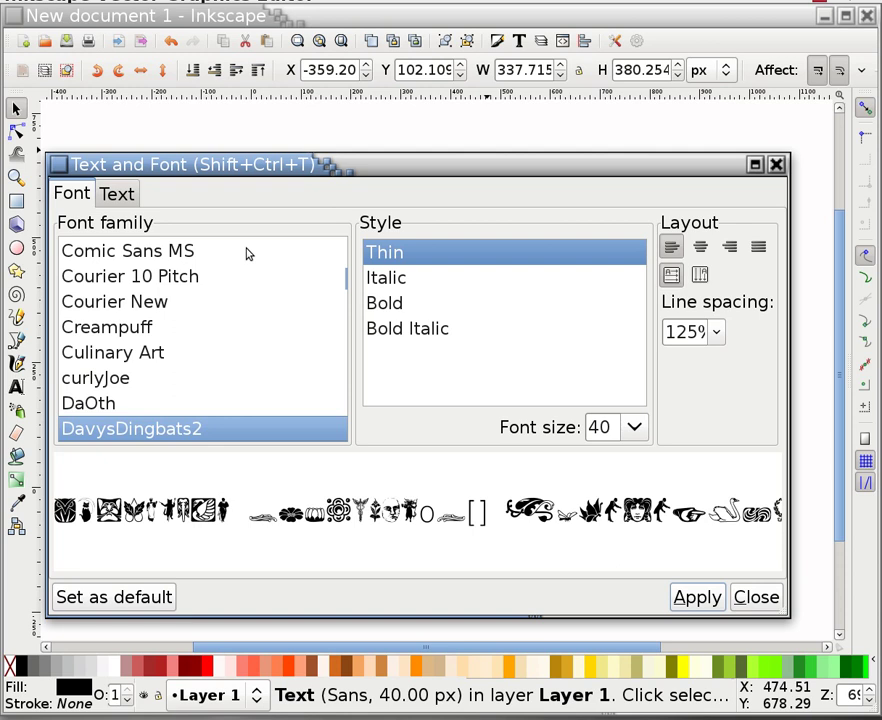
key("Down")
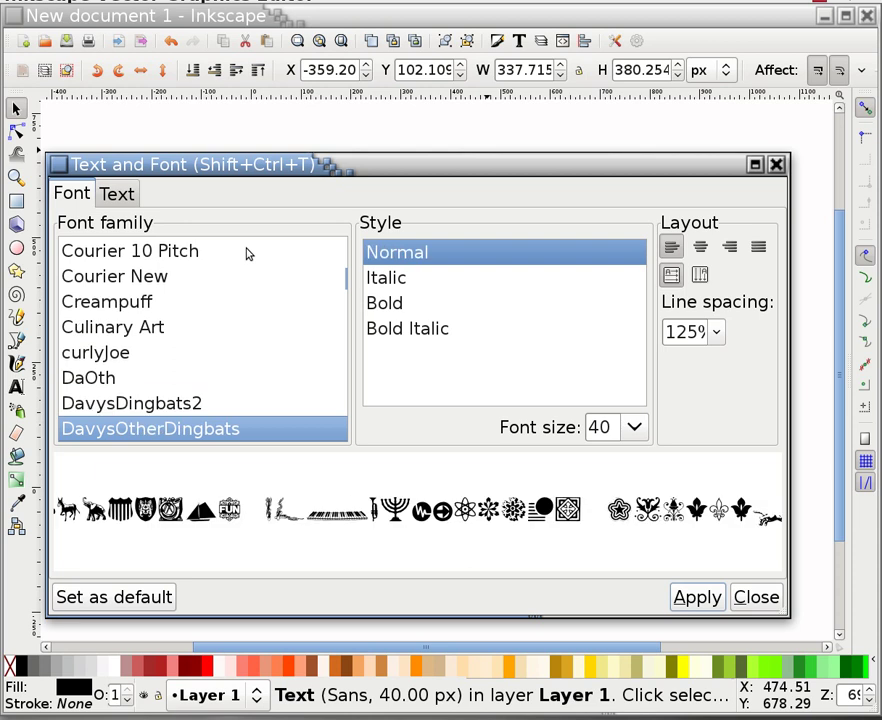
key("Down")
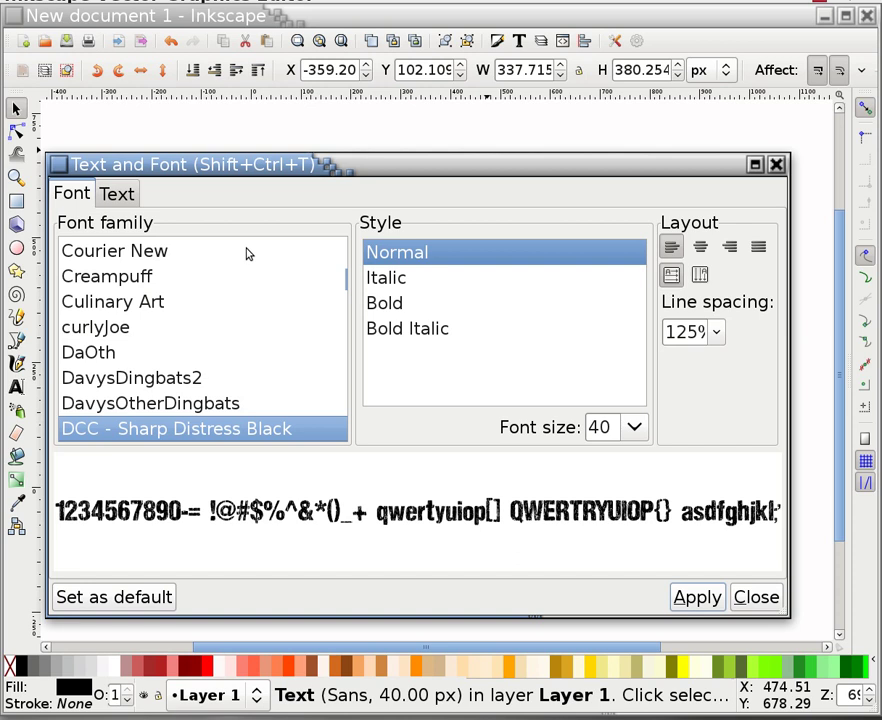
key("Up")
key("Up")
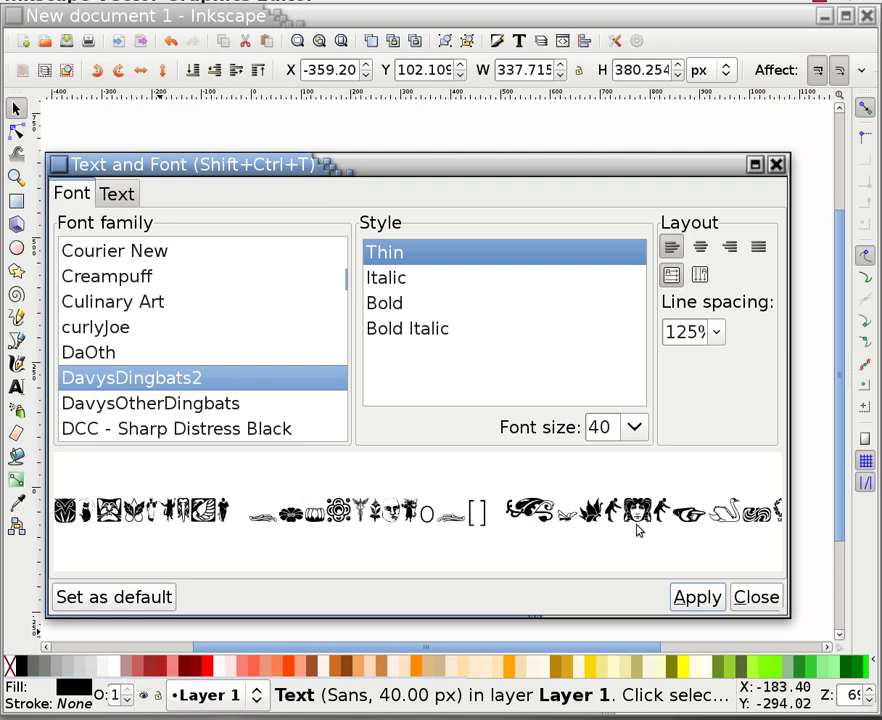
Apply DavysDingbats2 Thin to the selected text and close the font dialog
left_click(688, 606)
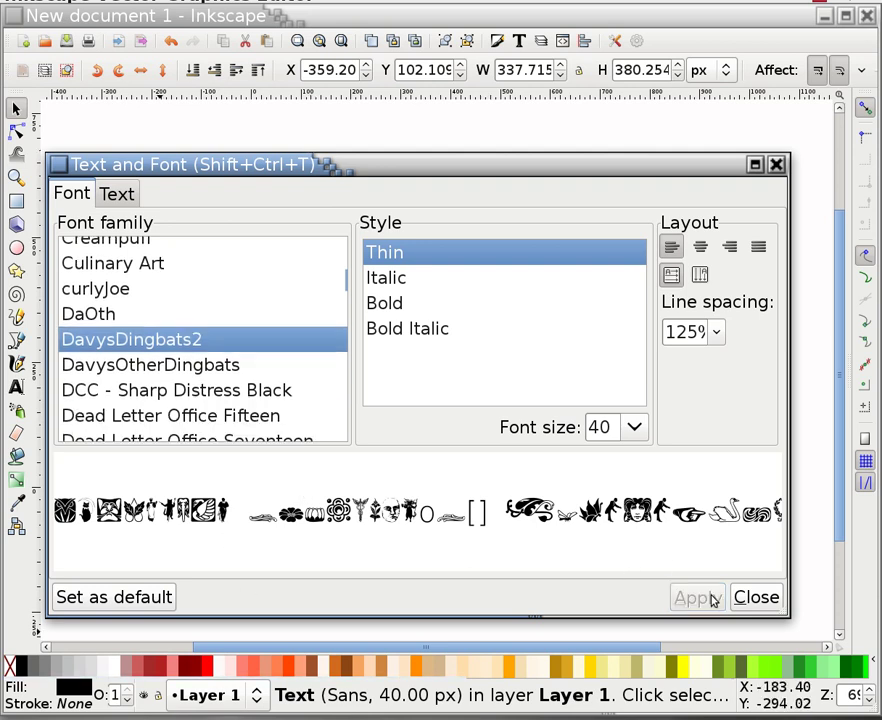
left_click(757, 598)
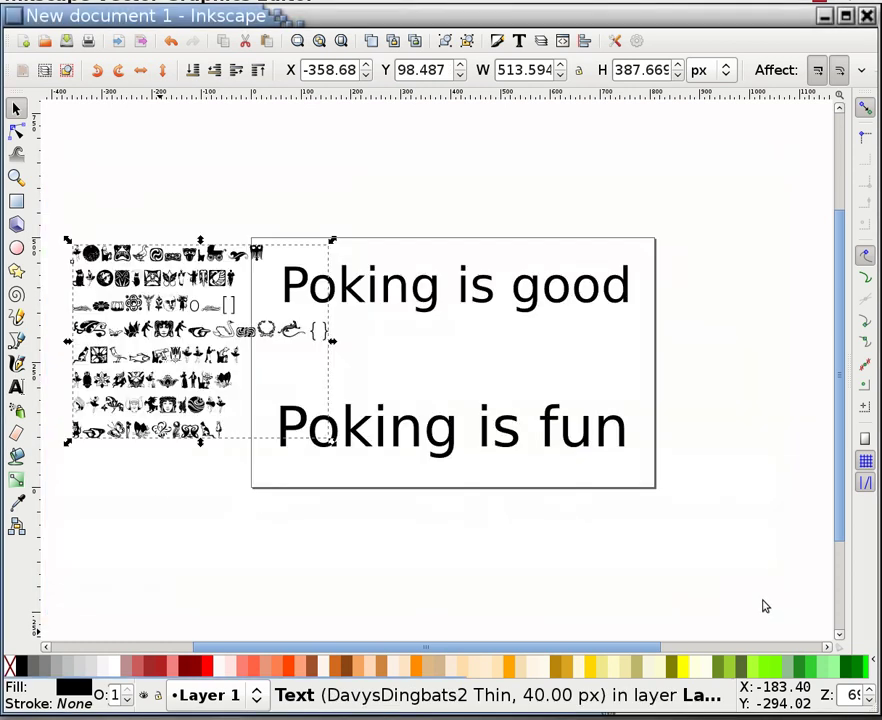
Zoom into the dingbat block and scroll through its dancers, cats, swans and faces
left_click(17, 177)
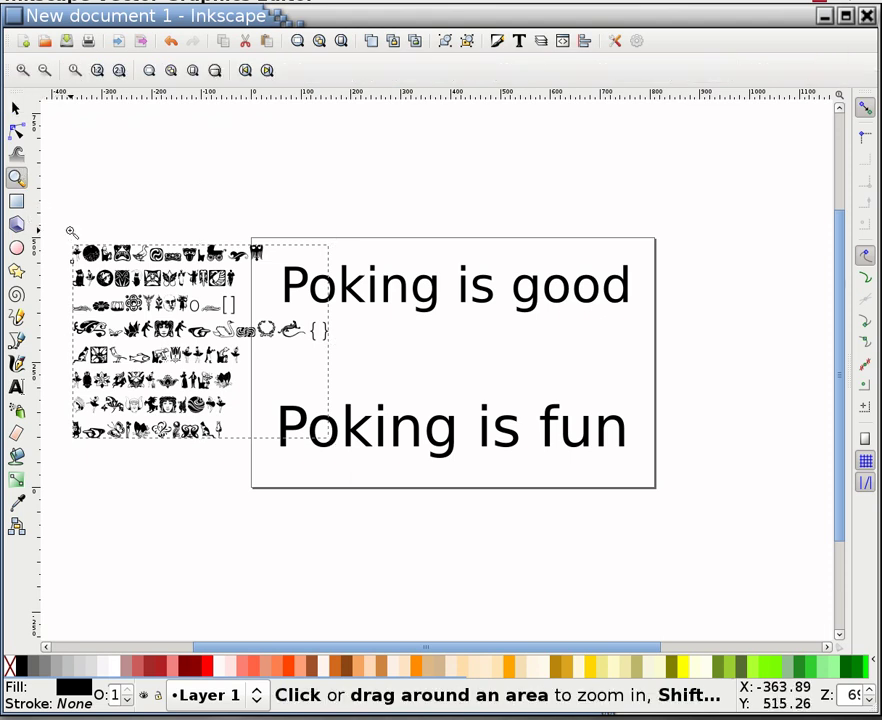
left_click_drag(70, 231, 309, 396)
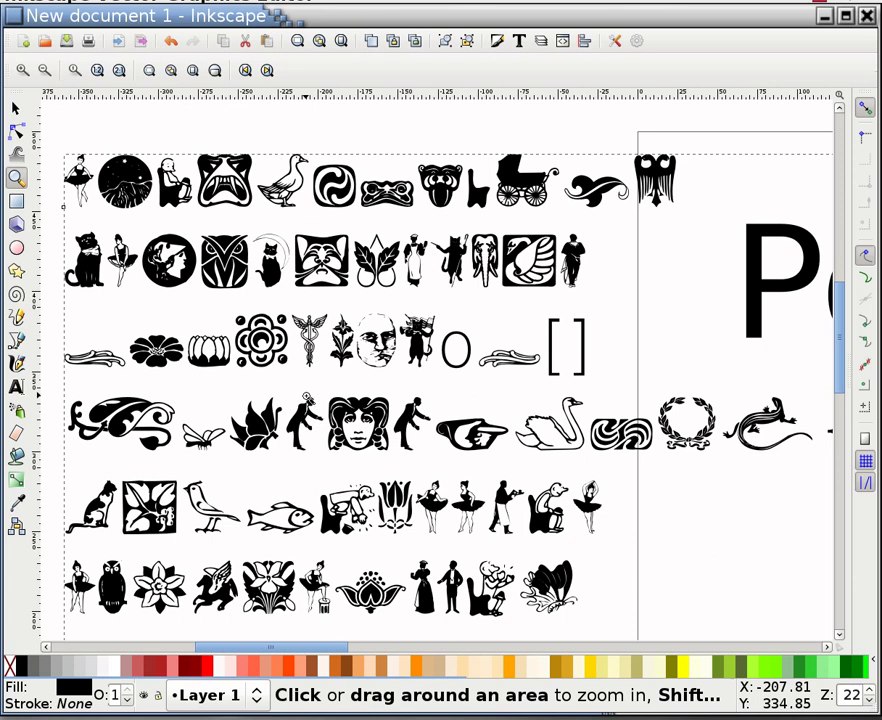
scroll(306, 397, "down", 2)
scroll(306, 397, "down", 2)
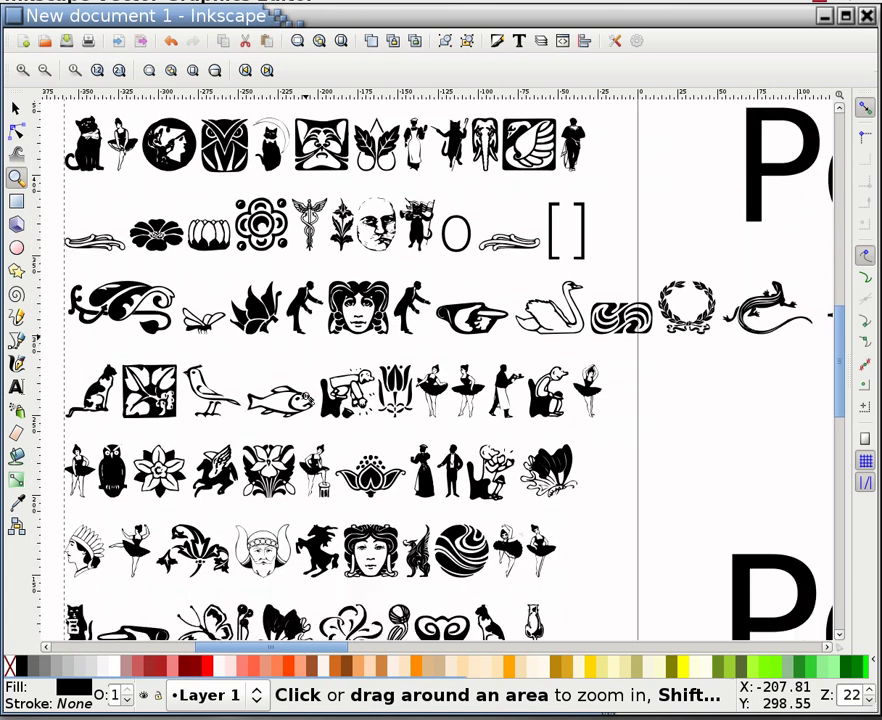
scroll(306, 397, "down", 2)
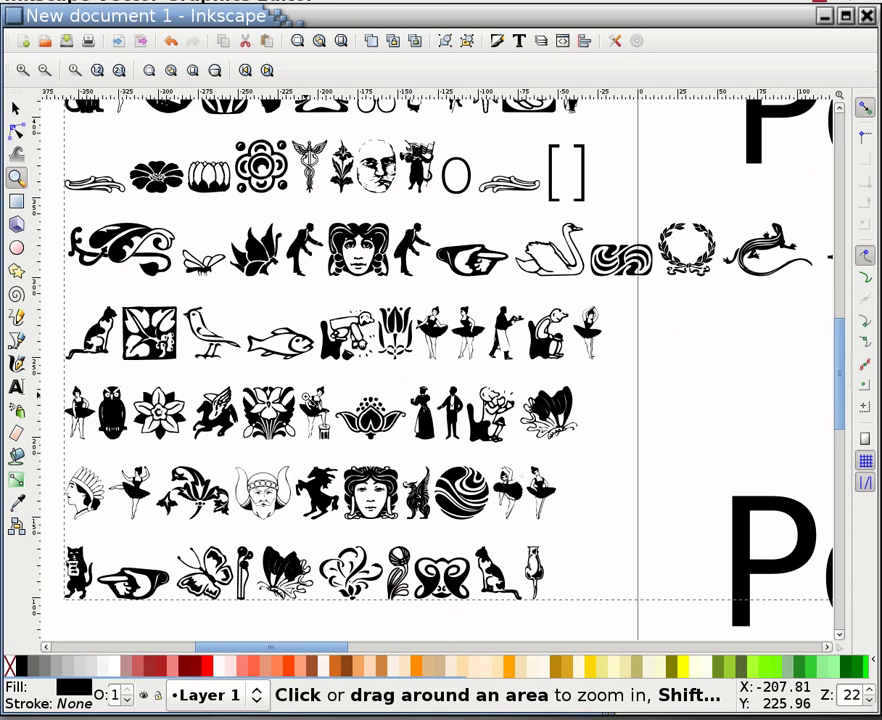
scroll(306, 397, "down", 2)
scroll(306, 397, "up", 6)
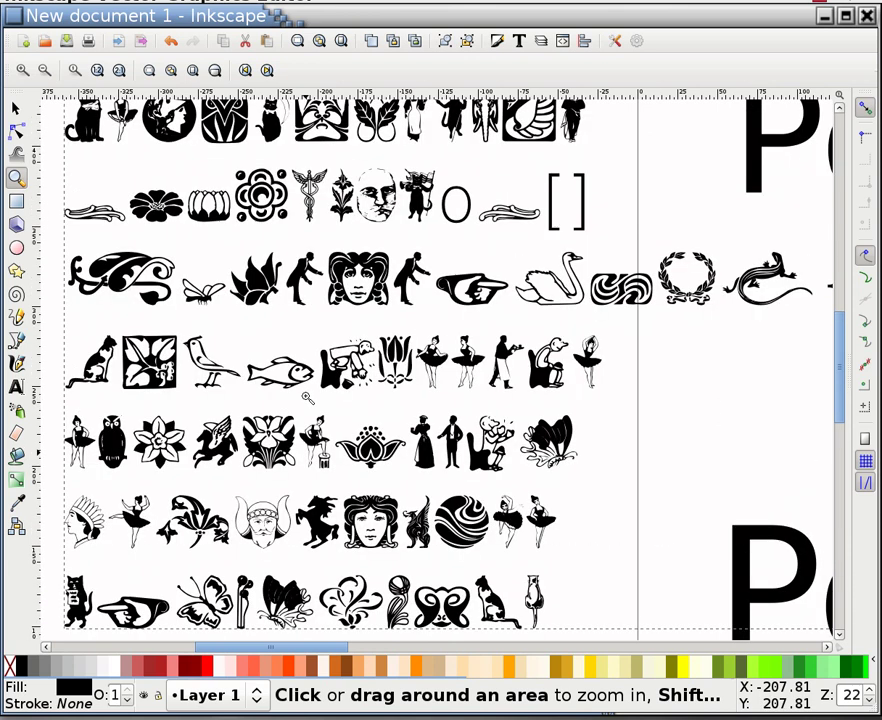
scroll(306, 397, "up", 2)
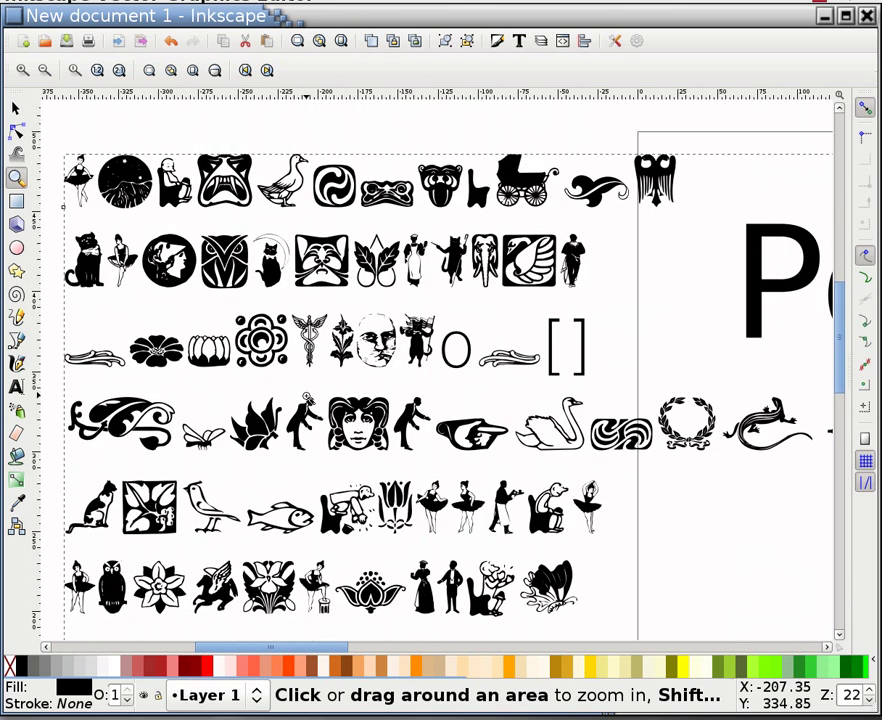
scroll(306, 397, "up", 2)
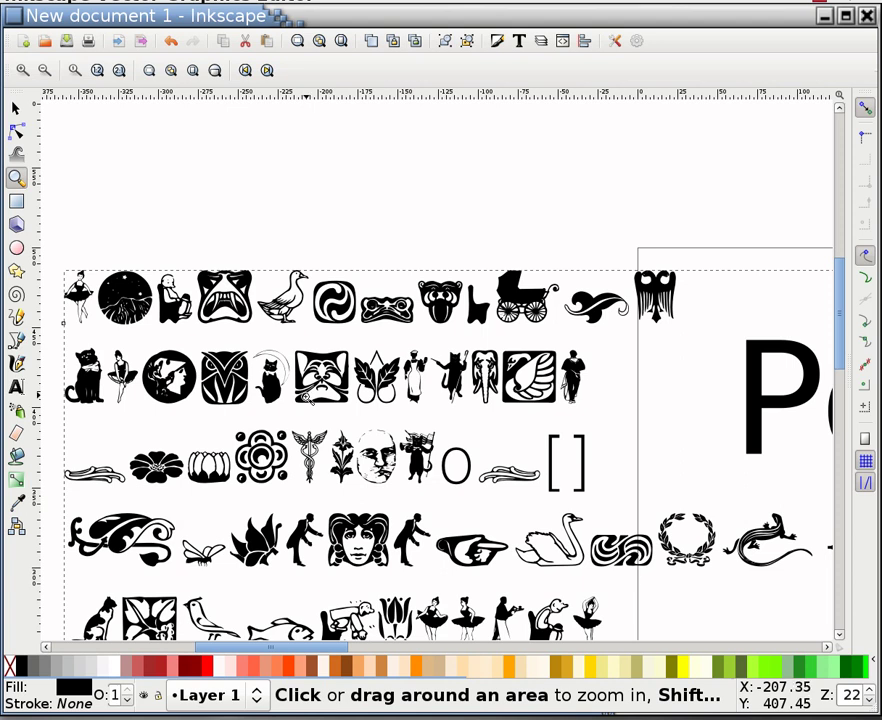
scroll(307, 396, "down", 3)
scroll(307, 397, "down", 2)
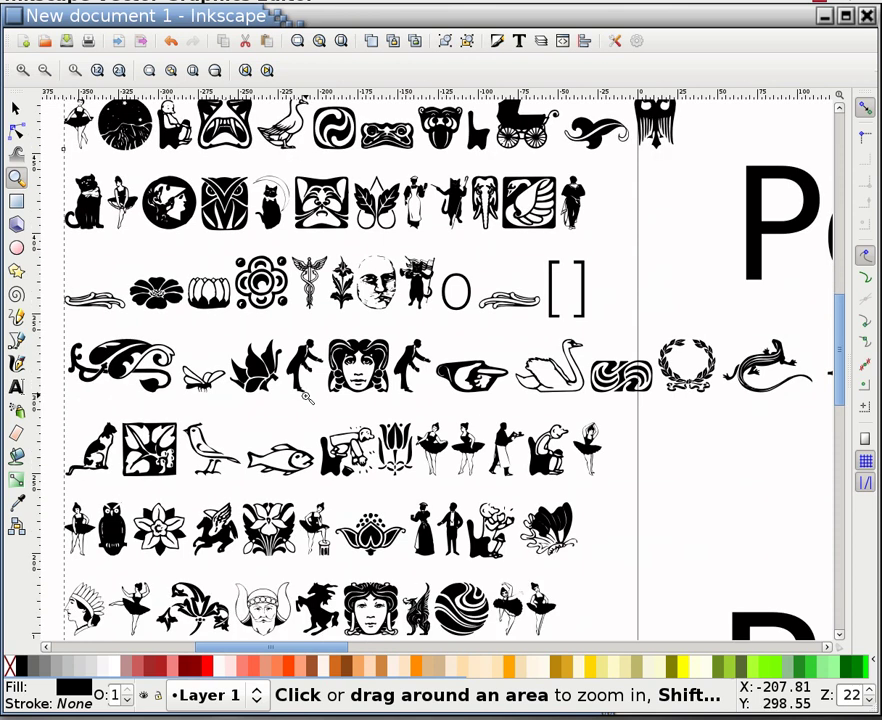
scroll(307, 397, "down", 2)
scroll(307, 397, "down", 2)
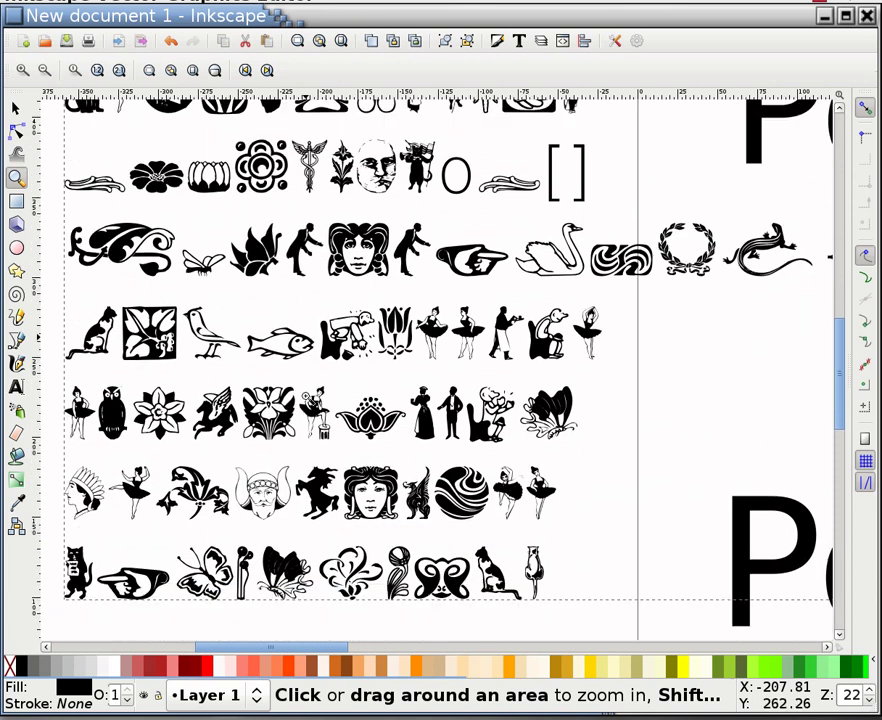
Select the dingbat text block and reopen Text and Font showing DavysDingbats2 Thin
left_click(17, 110)
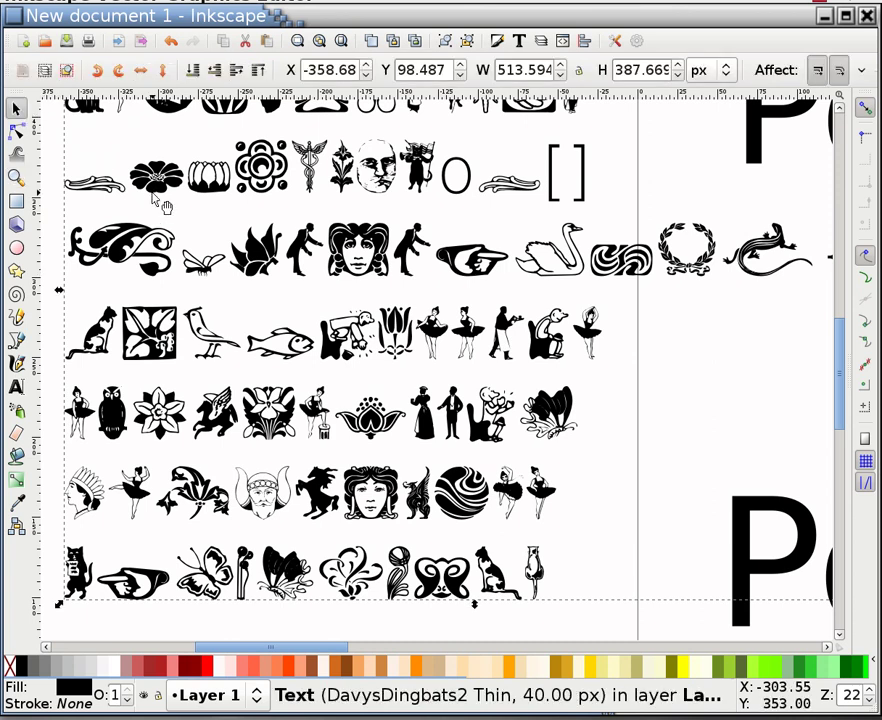
left_click(157, 195)
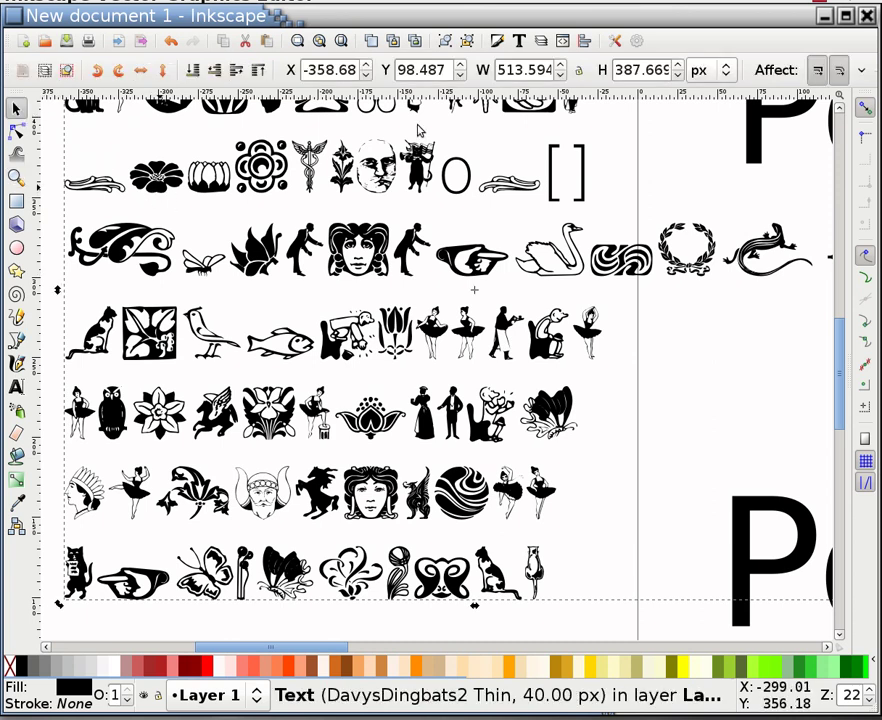
left_click(518, 42)
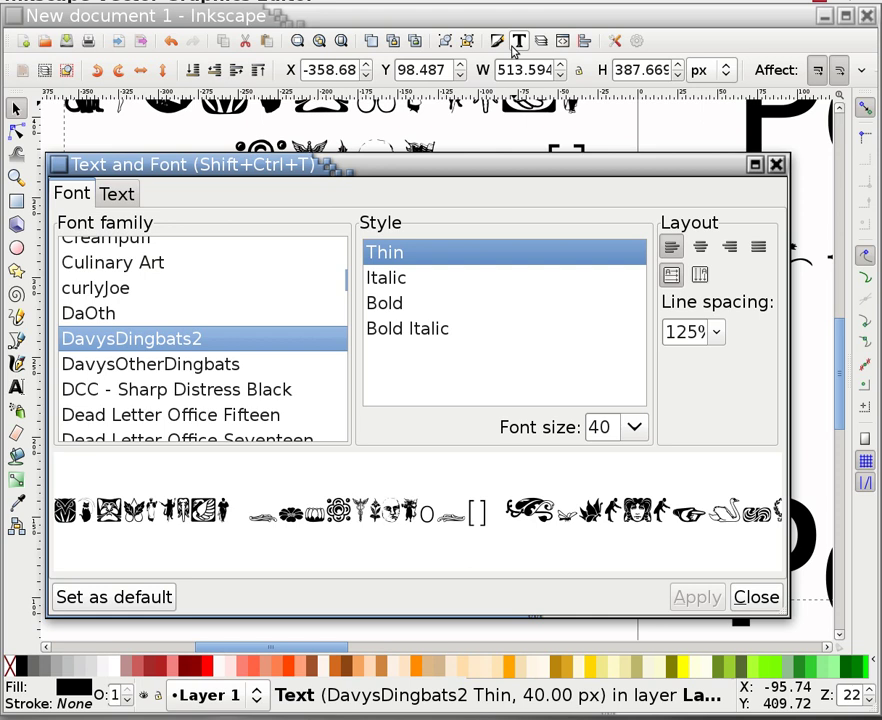
Preview fonts from DavysOtherDingbats through the Dead Letter Office variants to dearJoe4
key("Down")
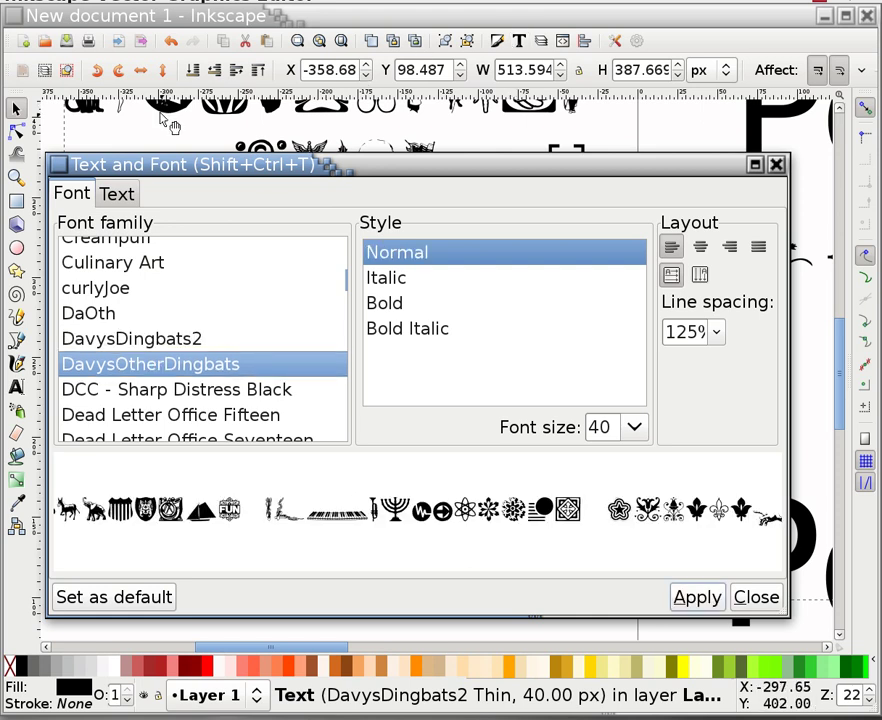
left_click(217, 392)
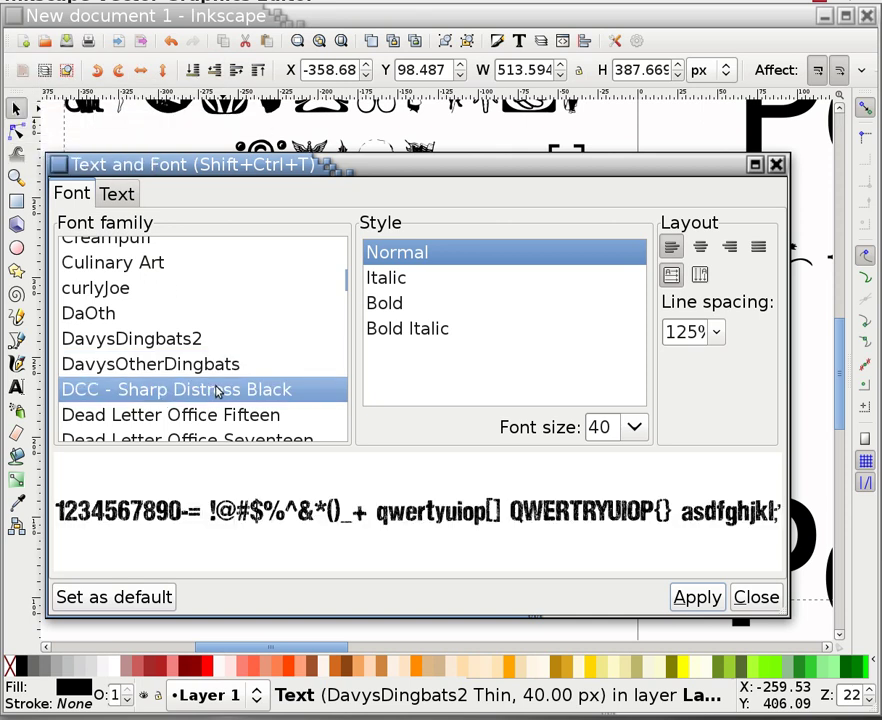
key("Down")
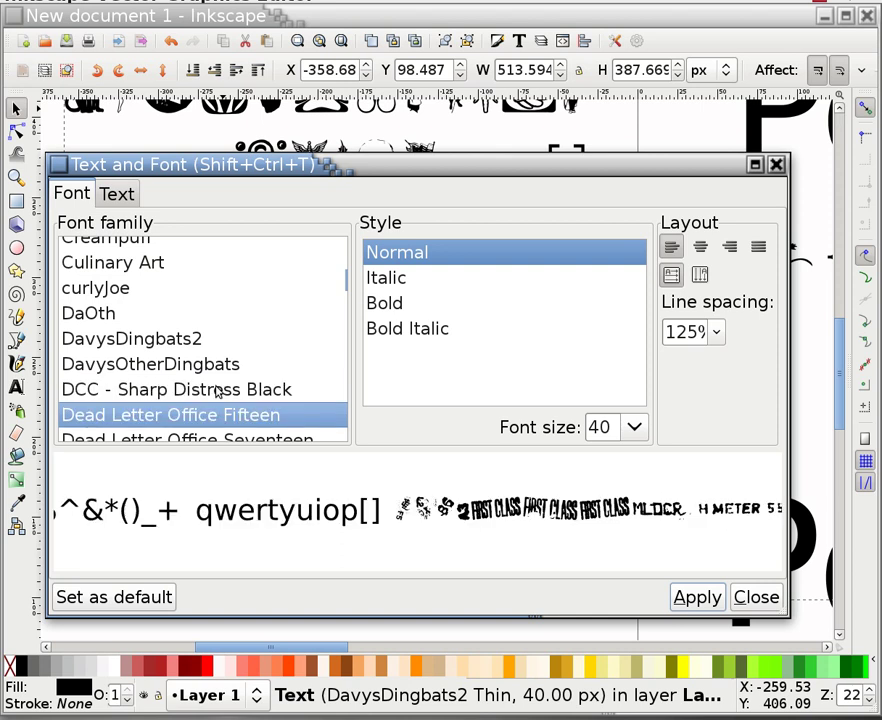
key("Down")
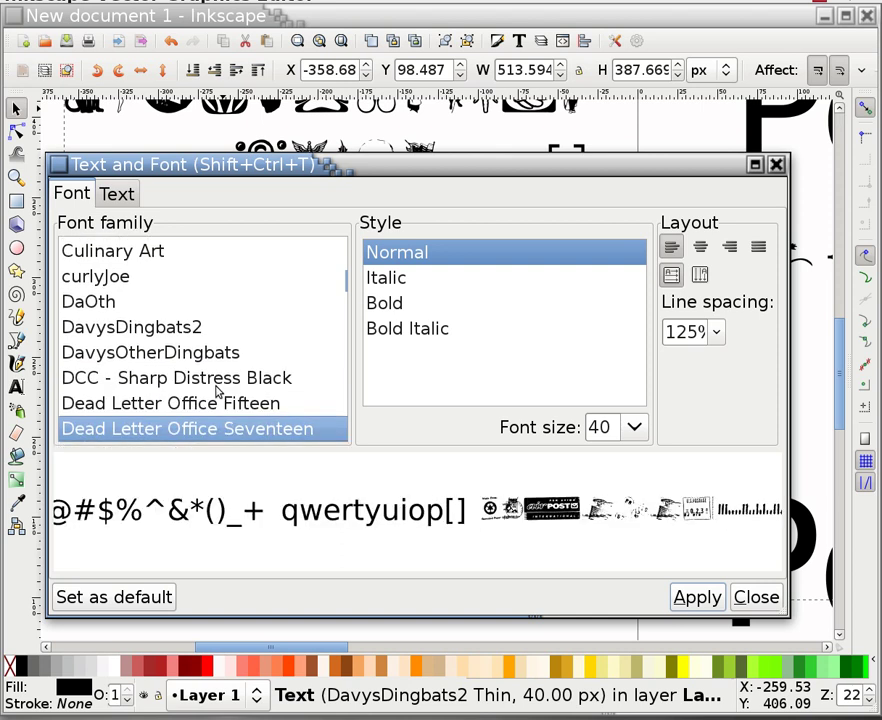
key("Down")
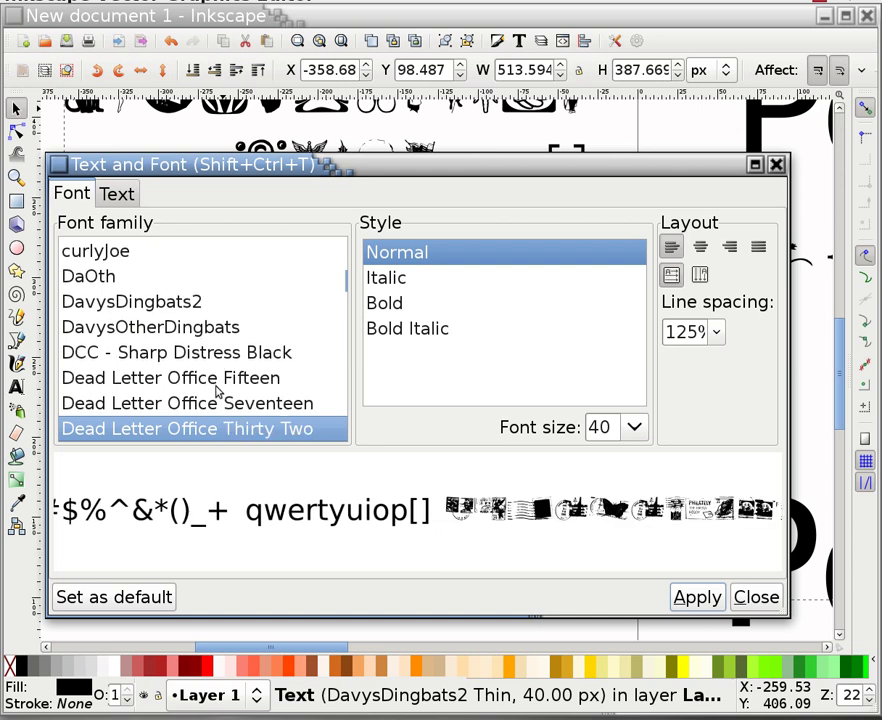
key("Down")
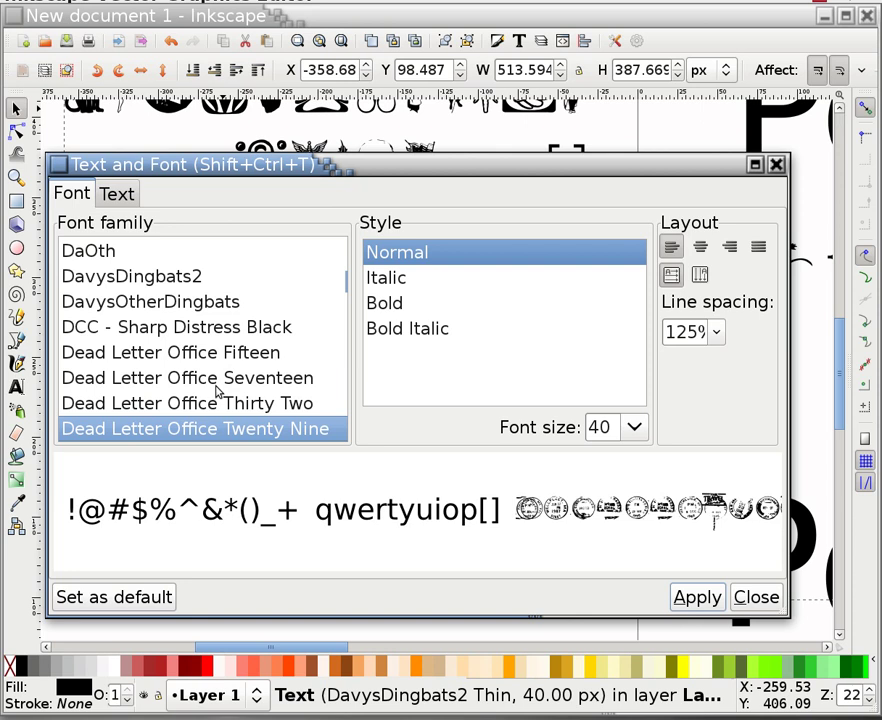
key("Down")
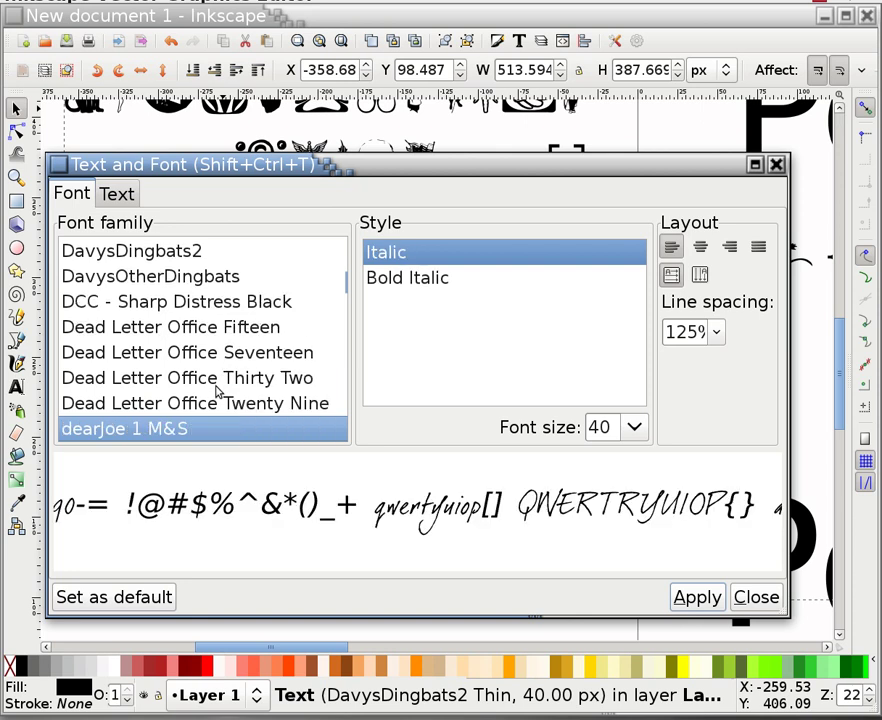
key("Down")
Apply the Deejay Supreme font to the sample block and close the dialog
key("Down")
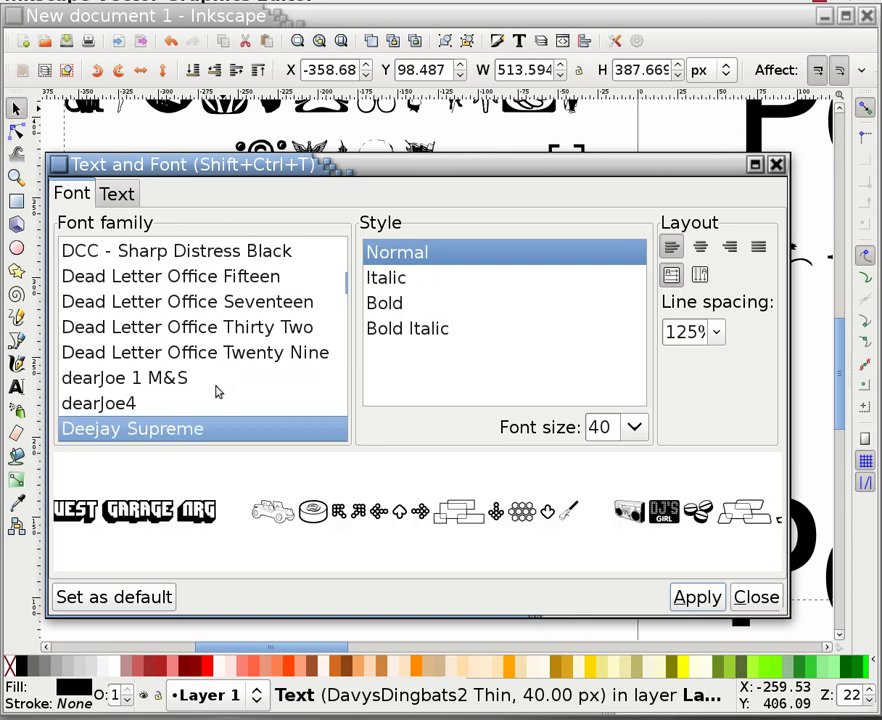
key("Down")
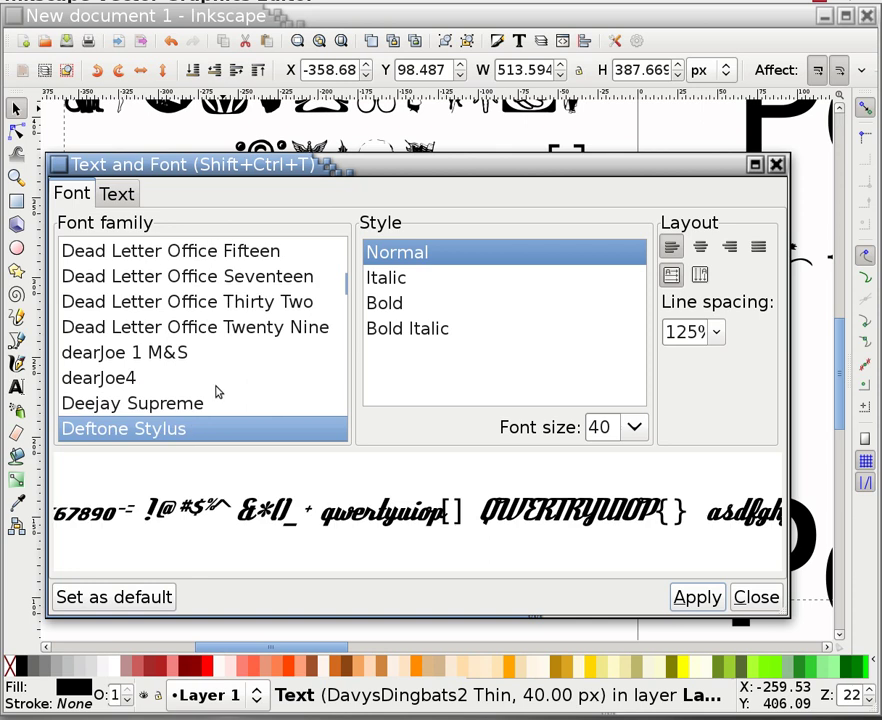
key("Up")
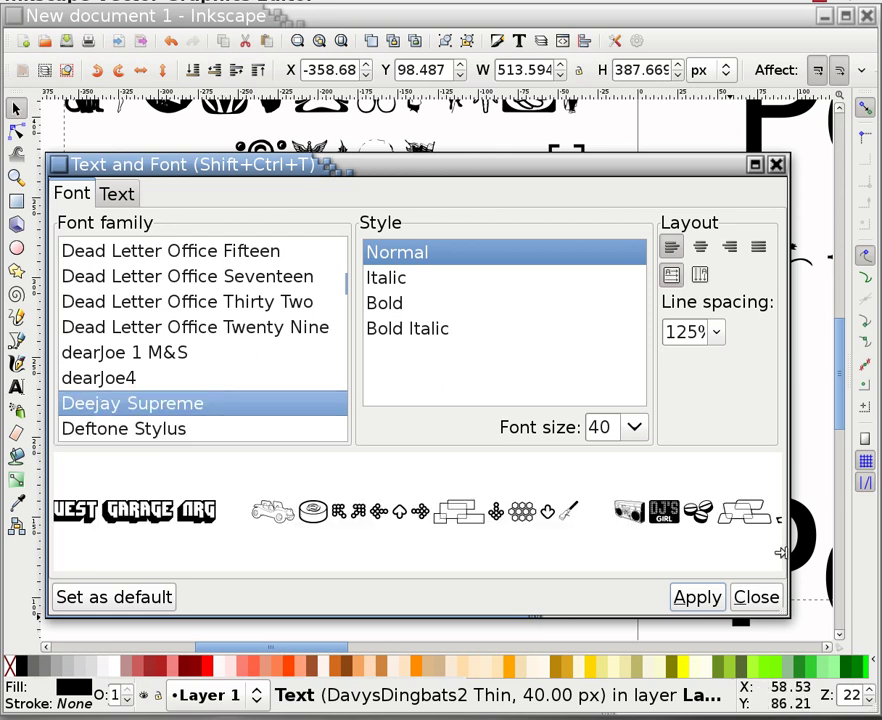
left_click(690, 598)
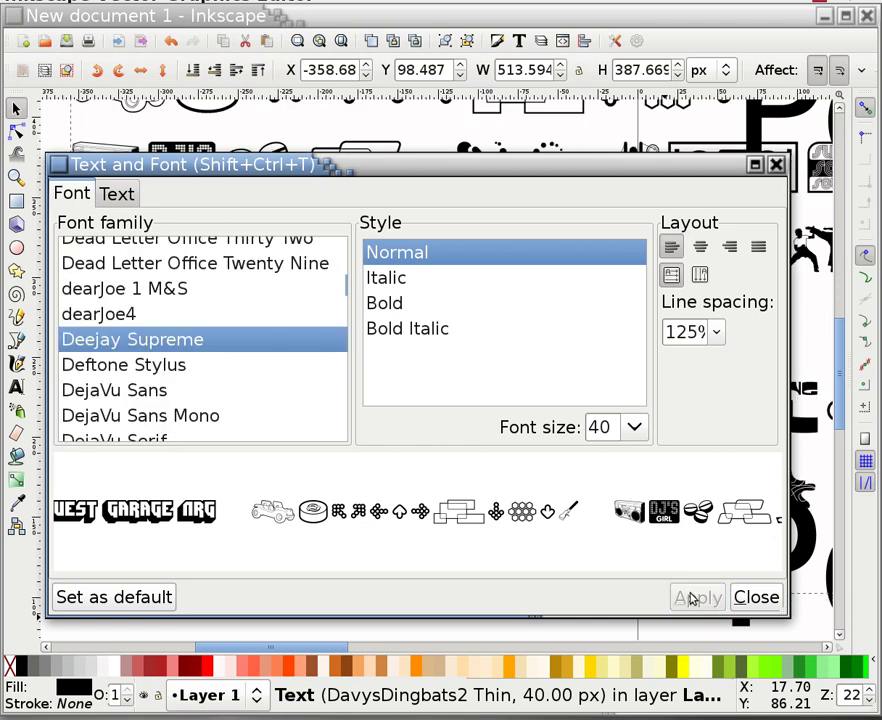
left_click(740, 599)
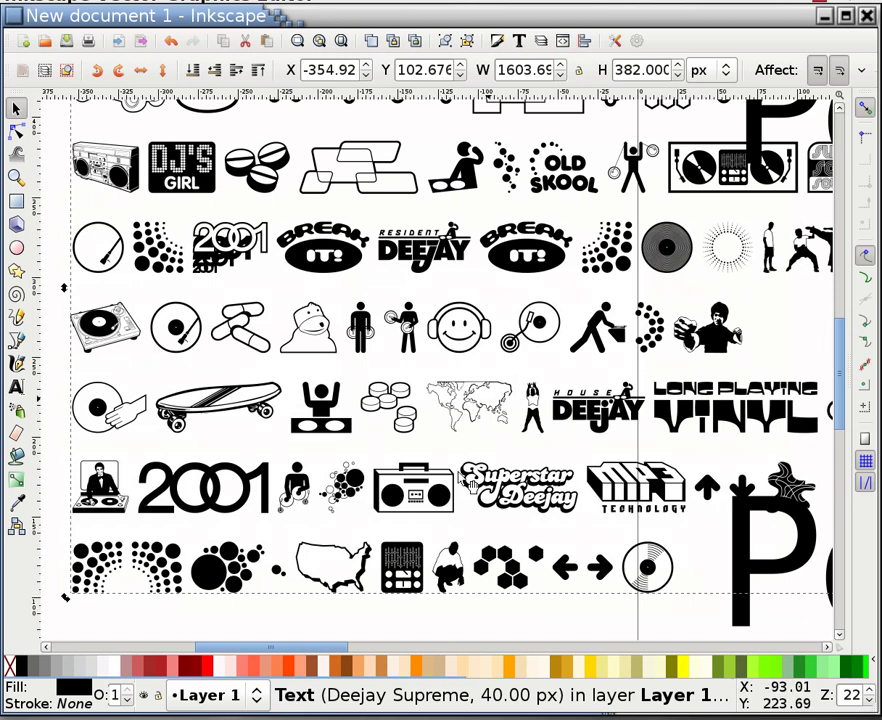
scroll(461, 478, "up", 3)
scroll(462, 480, "up", 3)
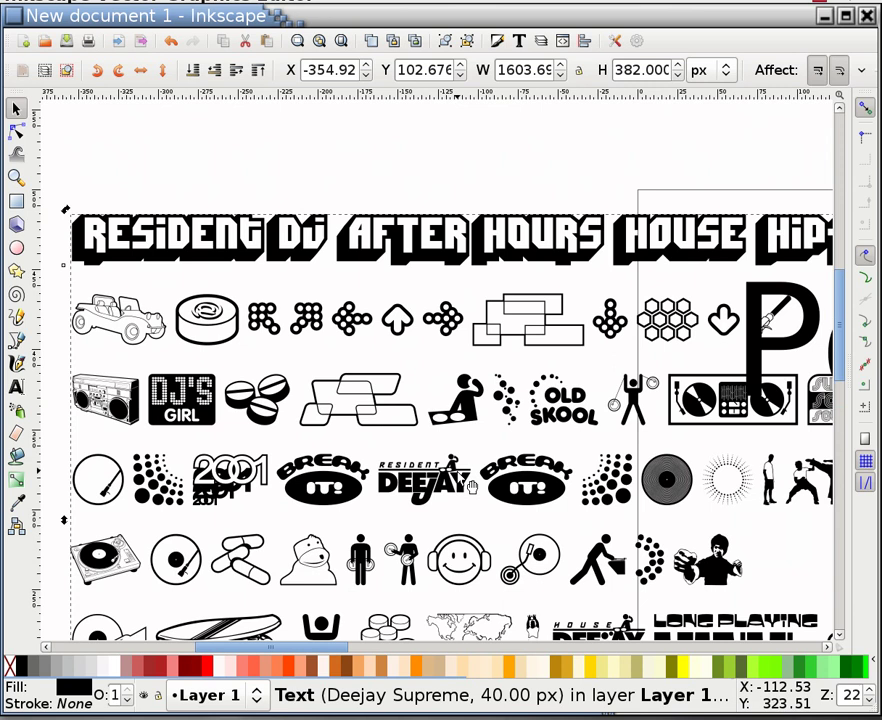
scroll(462, 480, "down", 2)
scroll(462, 480, "down", 3)
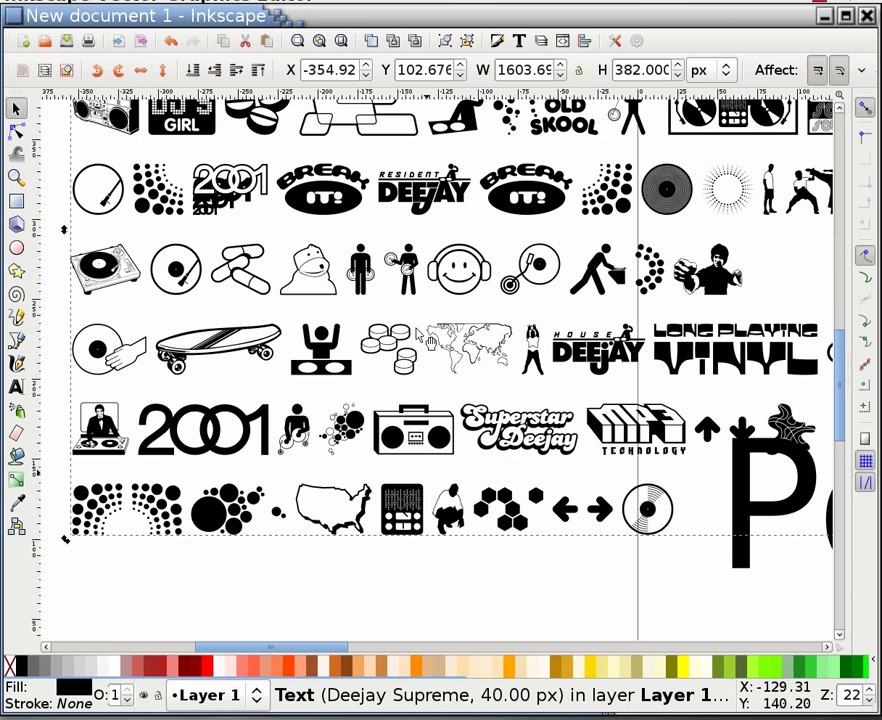
scroll(521, 348, "up", 5)
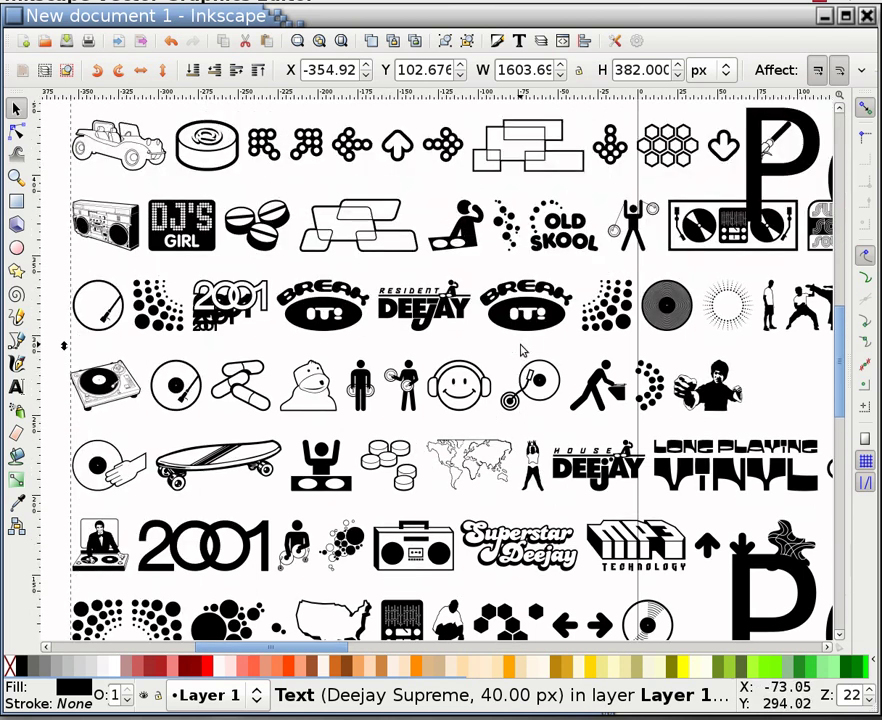
scroll(521, 347, "up", 2)
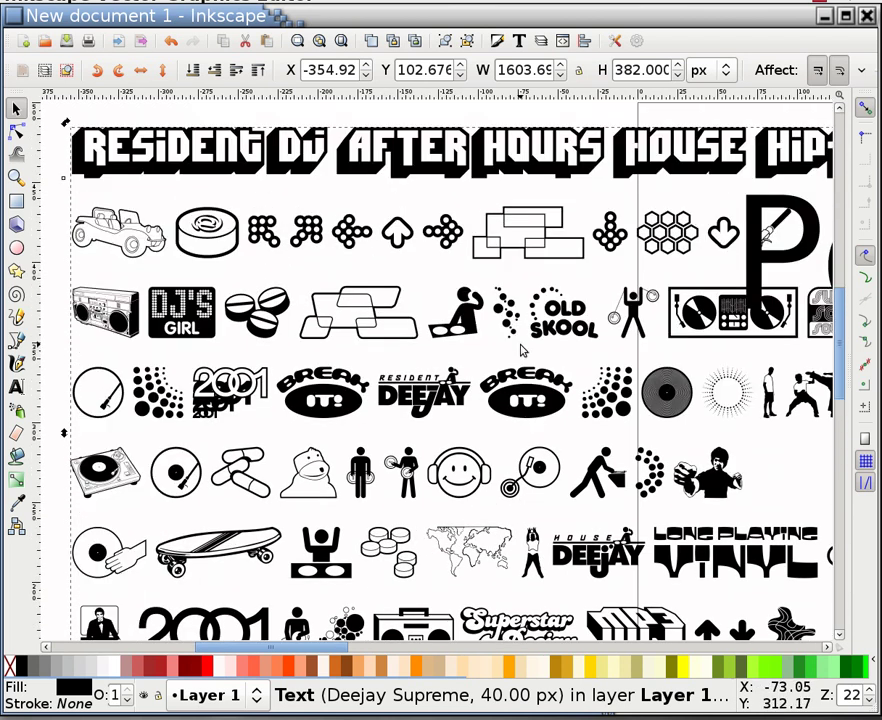
scroll(521, 347, "up", 1)
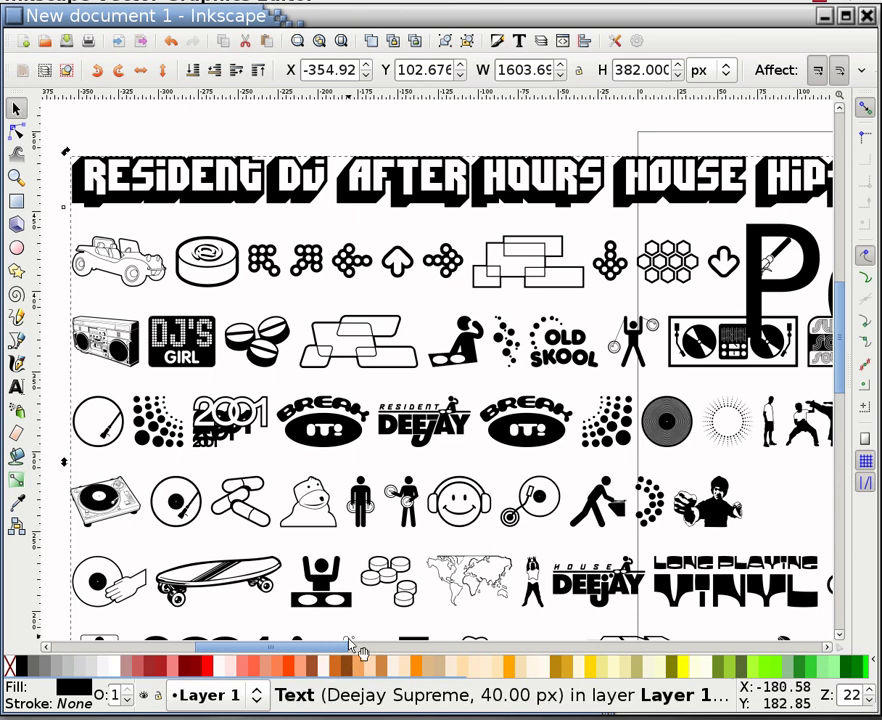
scroll(355, 650, "right", 5)
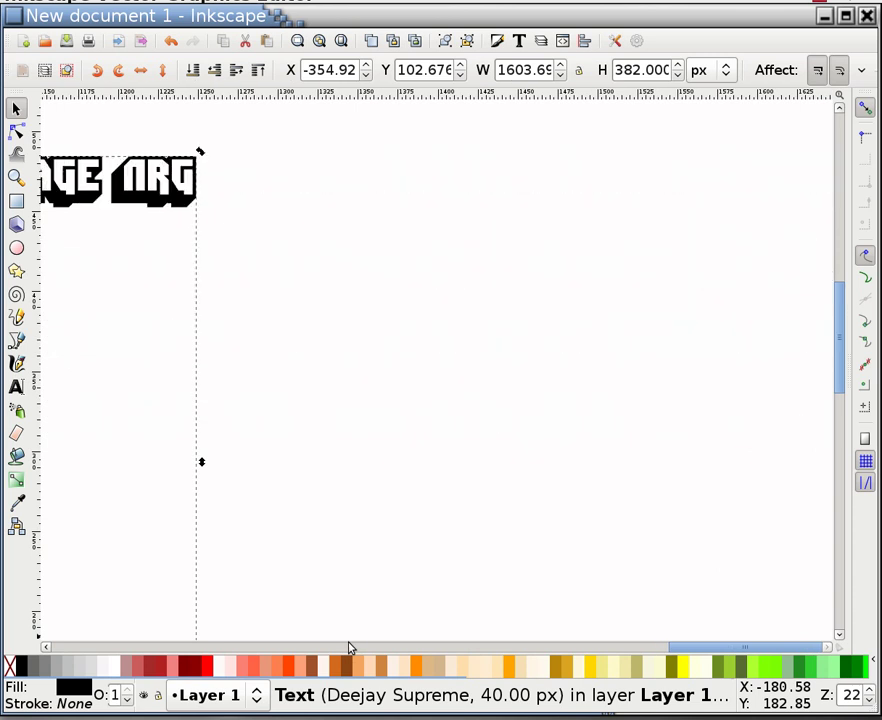
scroll(350, 648, "down", 2)
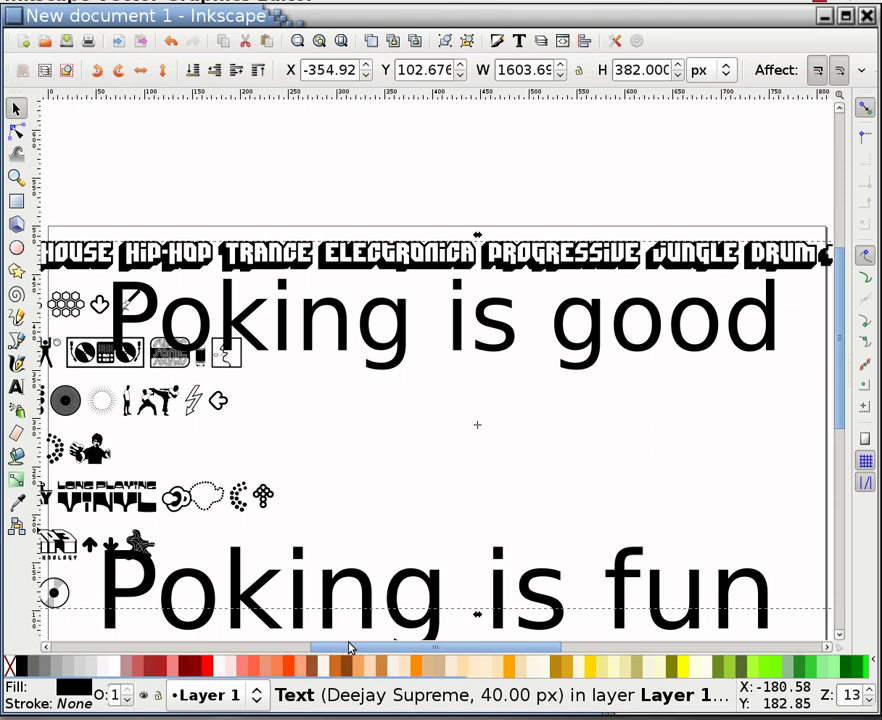
Drag the Deejay Supreme block up above the page and zoom out
left_click(360, 261)
left_click_drag(360, 261, 494, 102)
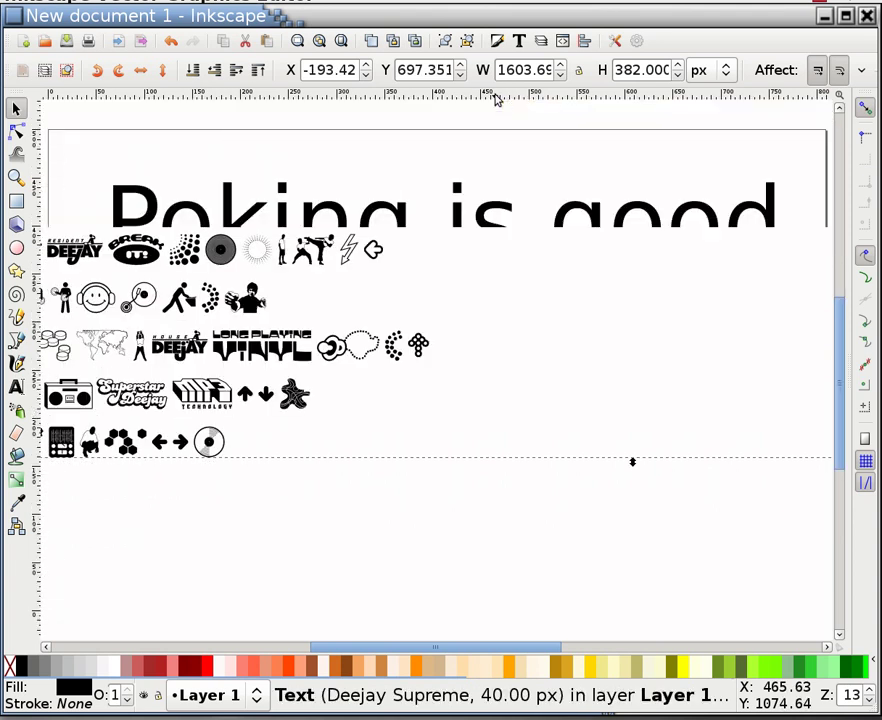
key("minus")
key("minus")
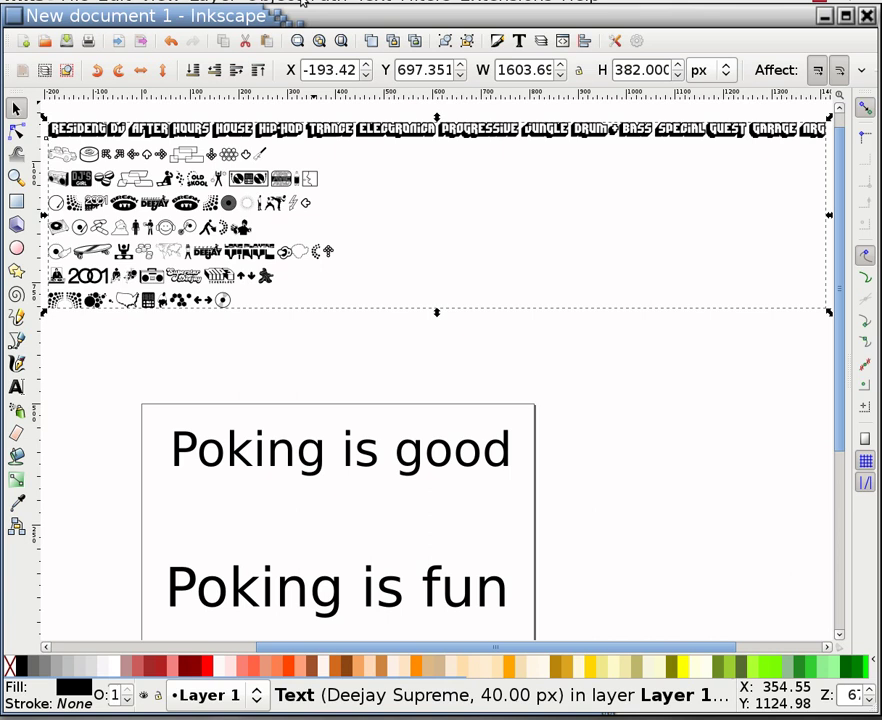
Browse the commands in the Text and Path menus
left_click(365, 3)
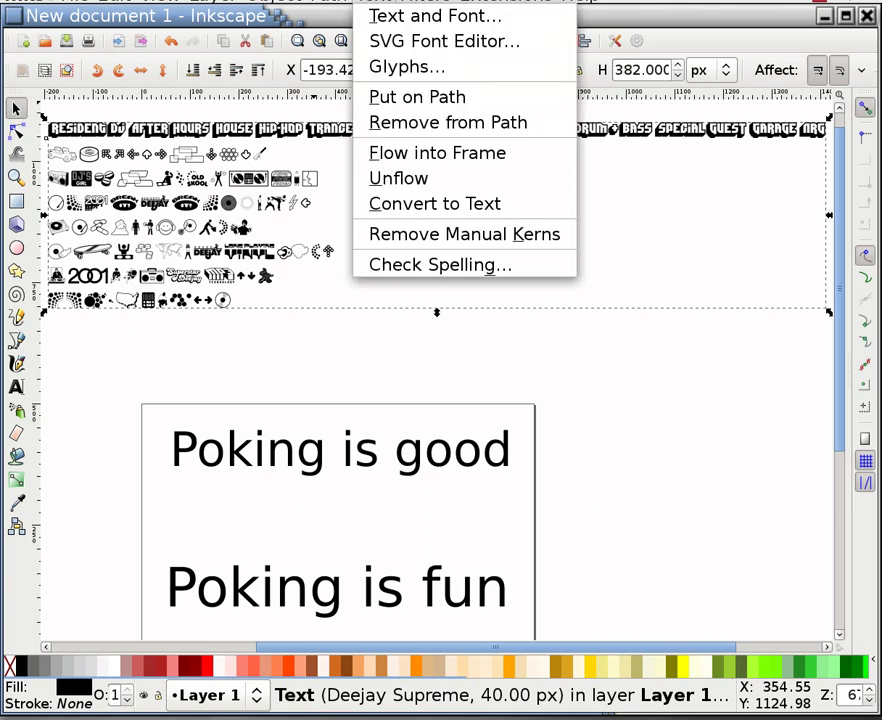
left_click(225, 3)
left_click(341, 2)
left_click(339, 3)
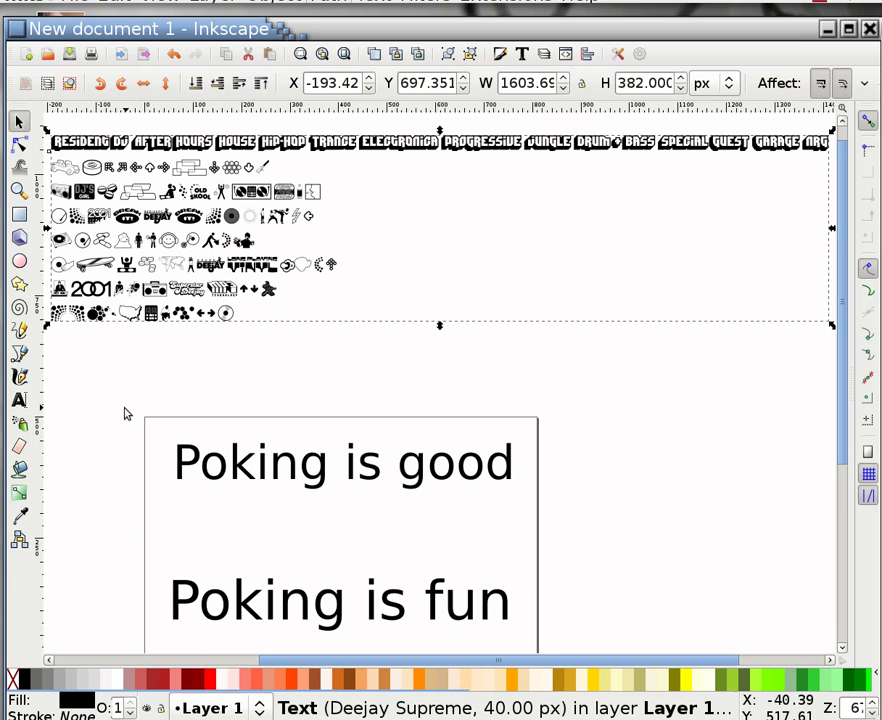
Convert the Deejay Supreme text with Object to Path, then ungroup the resulting paths
right_click(157, 250)
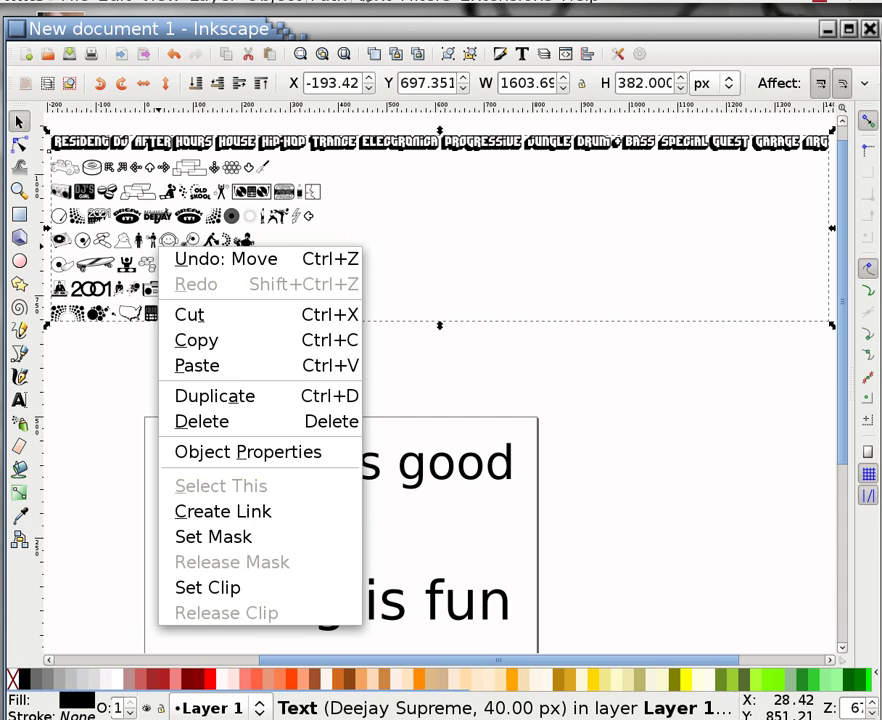
key("Escape")
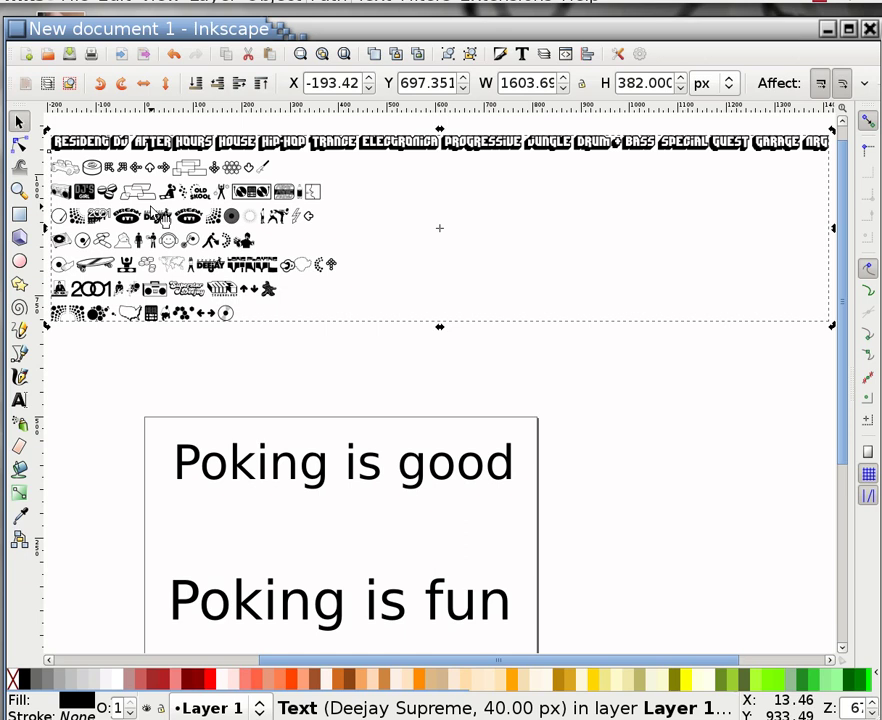
key("shift")
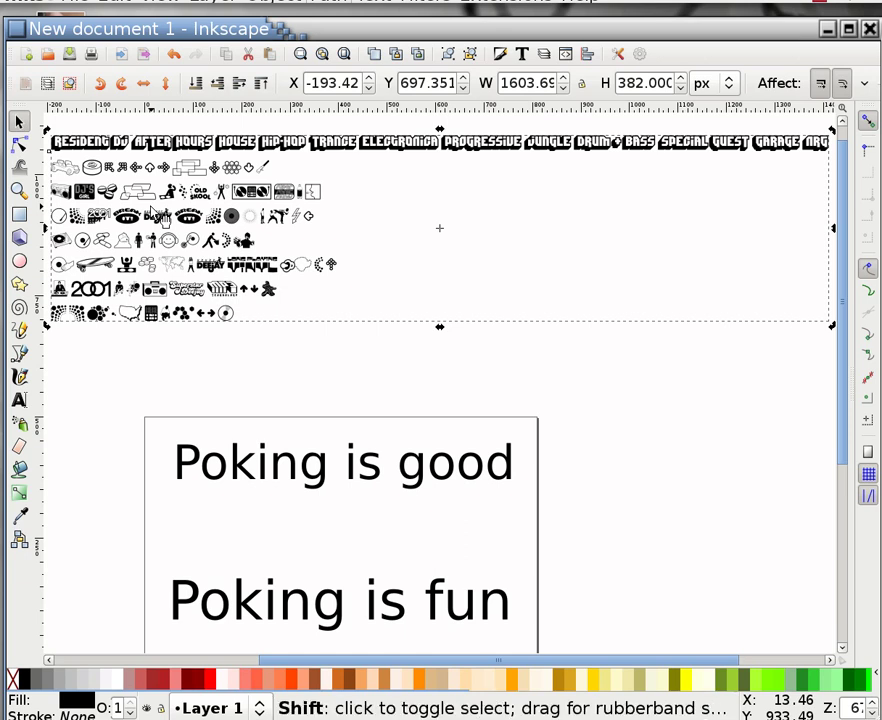
key("ctrl")
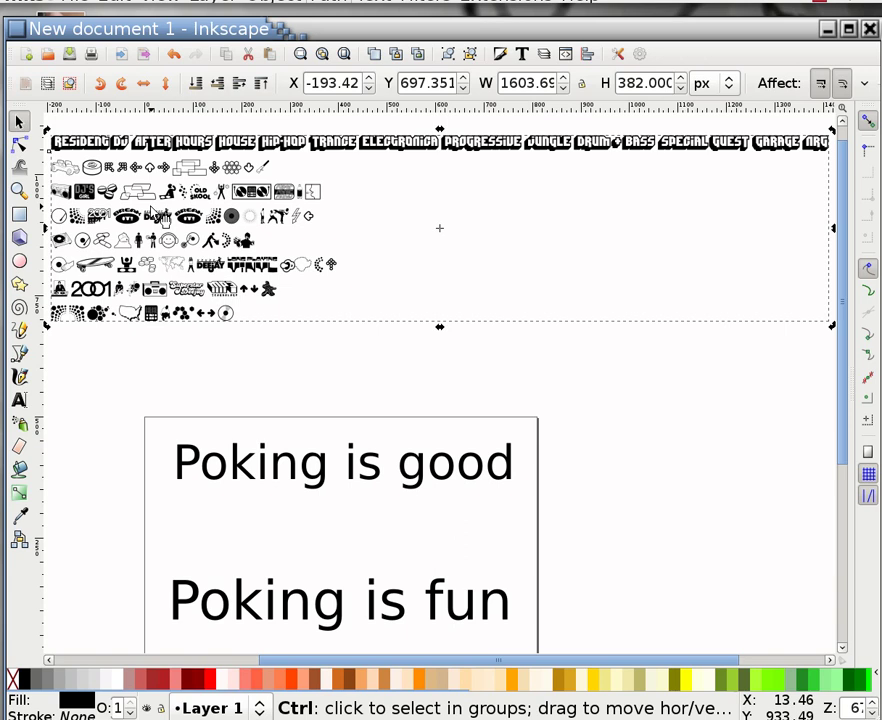
key("ctrl+shift+c")
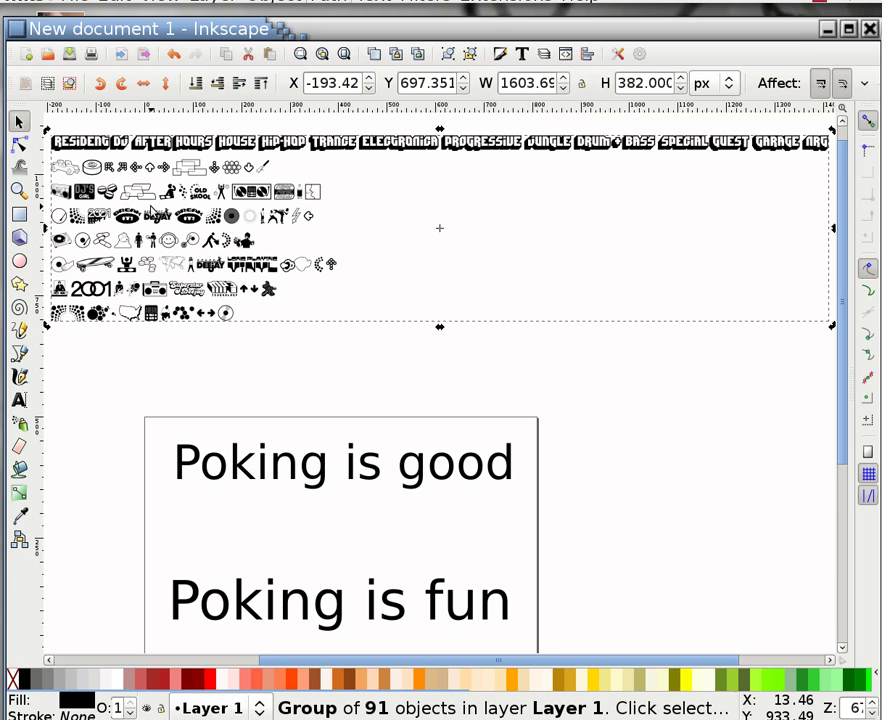
key("ctrl+shift+g")
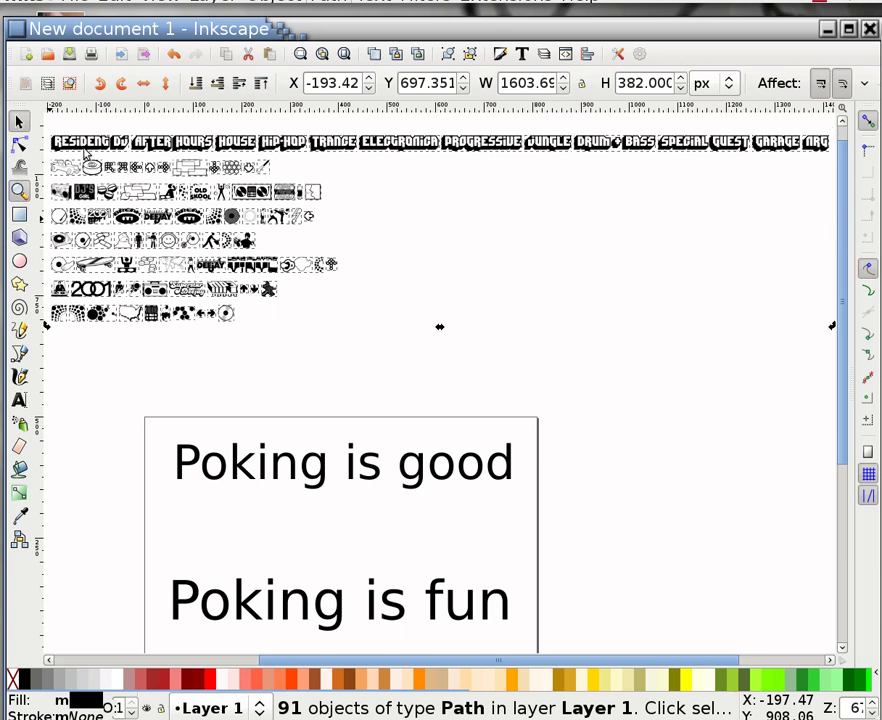
key("z")
left_click_drag(292, 322, 412, 406)
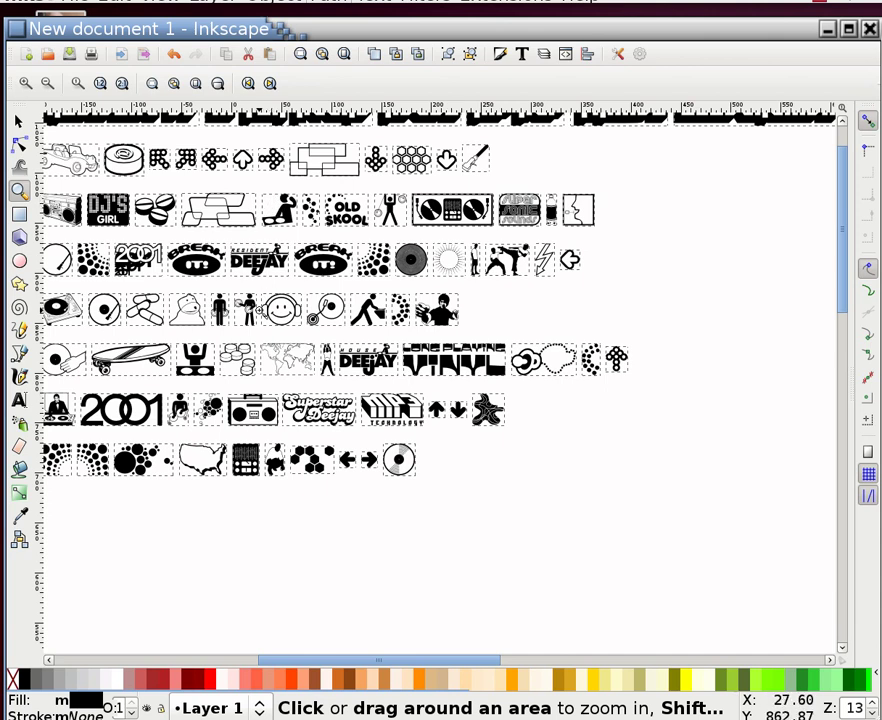
left_click(268, 317)
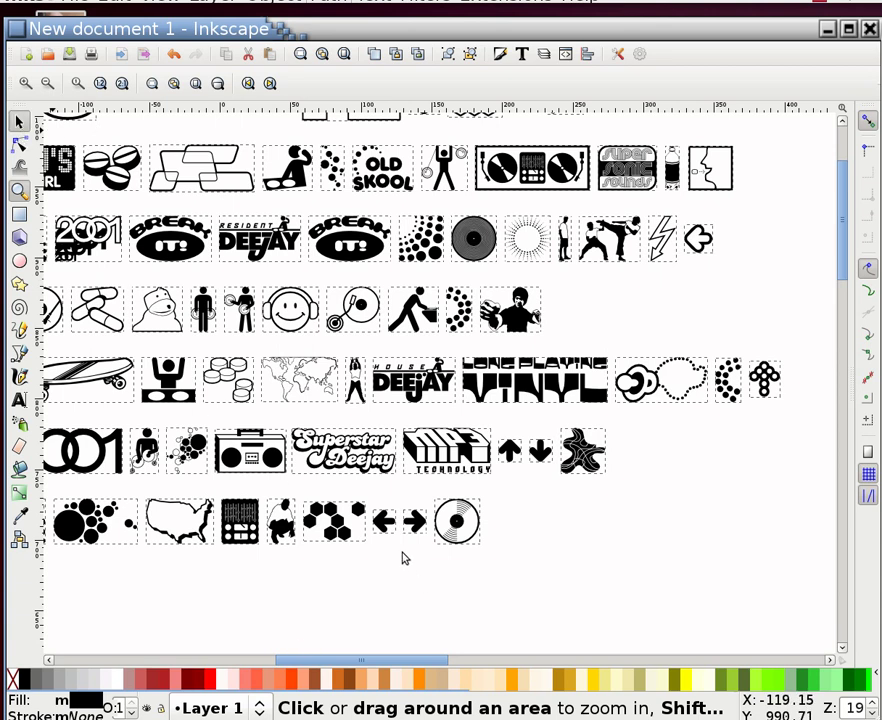
key("F1")
key("ctrl+a")
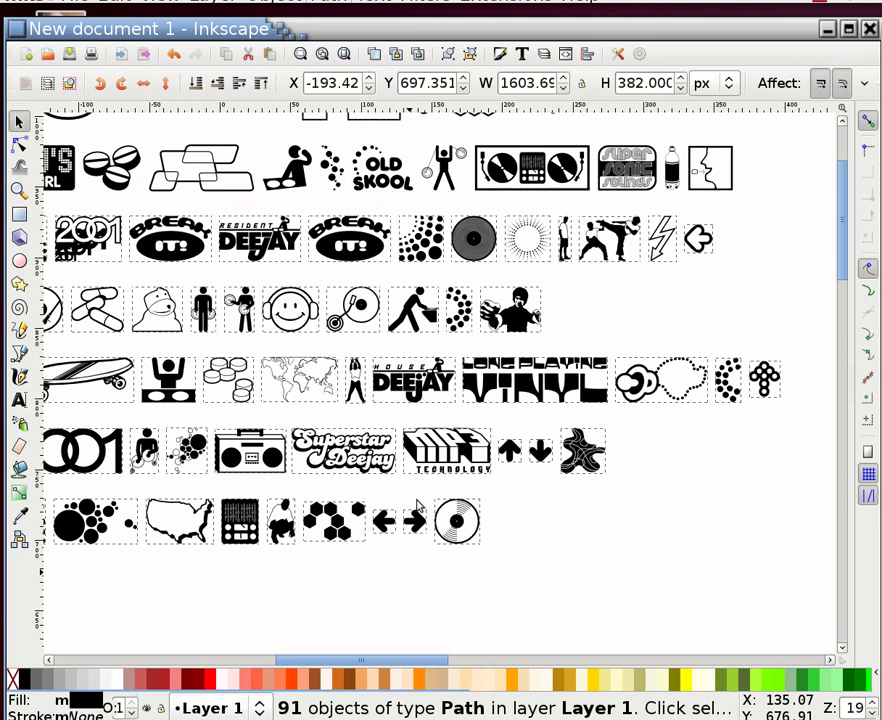
Bring the right-arrow clip-art down onto the page between the two Poking lines
key("Escape")
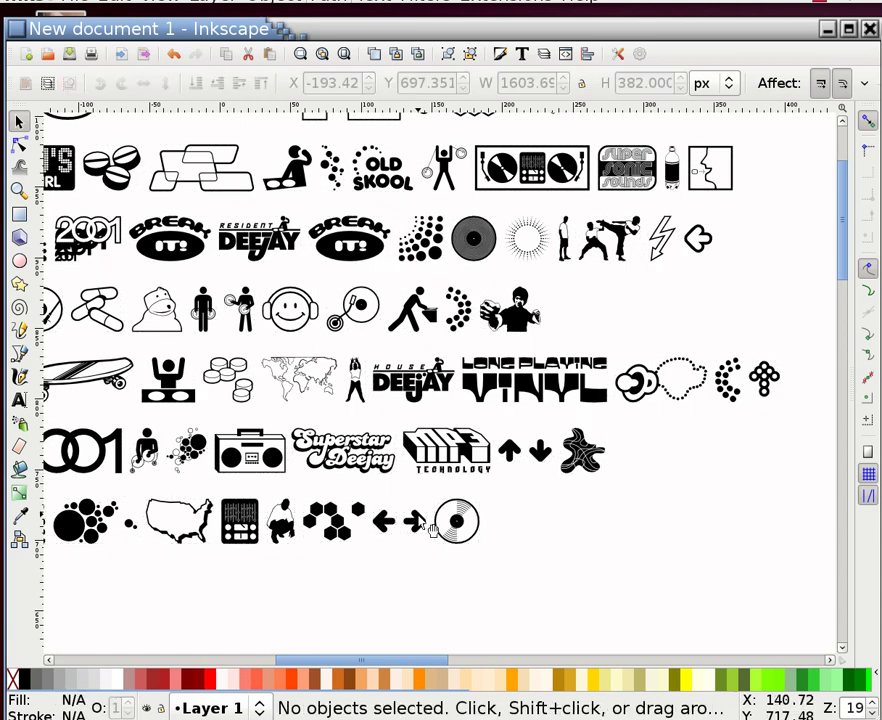
left_click(426, 523)
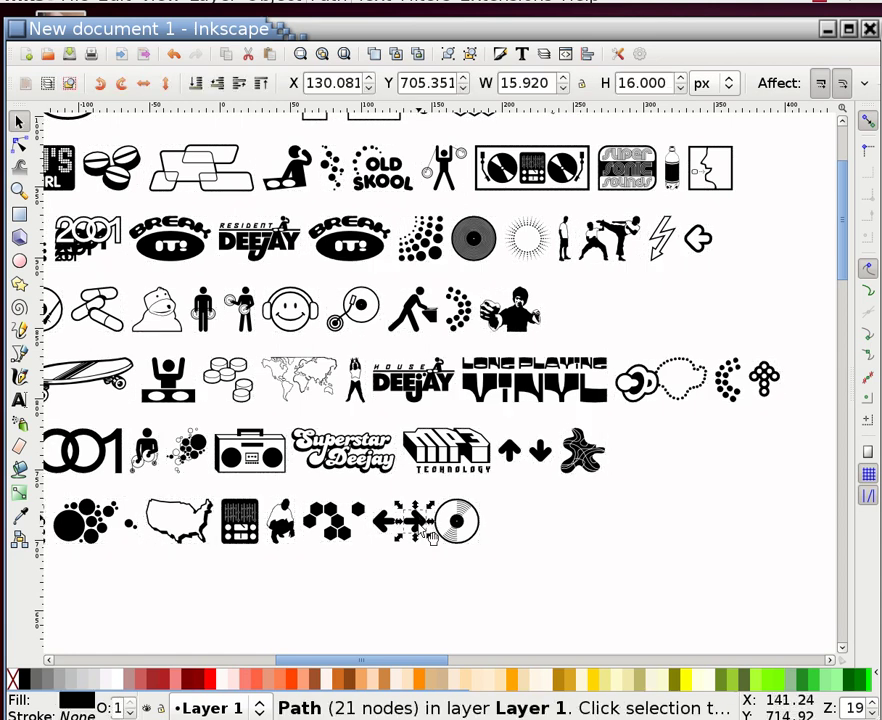
left_click_drag(428, 524, 463, 575)
left_click_drag(512, 585, 505, 230)
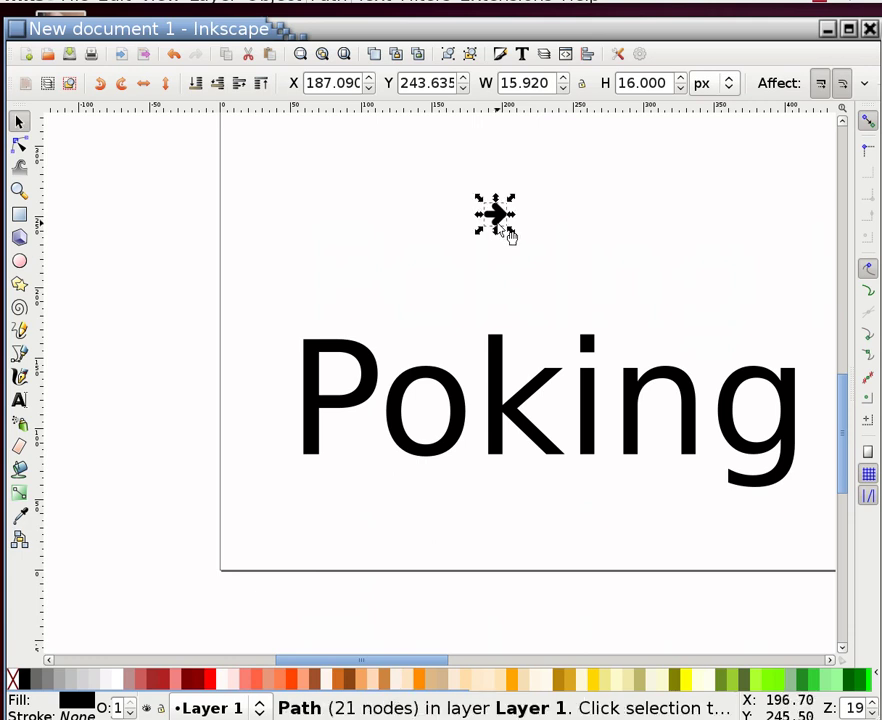
key("5")
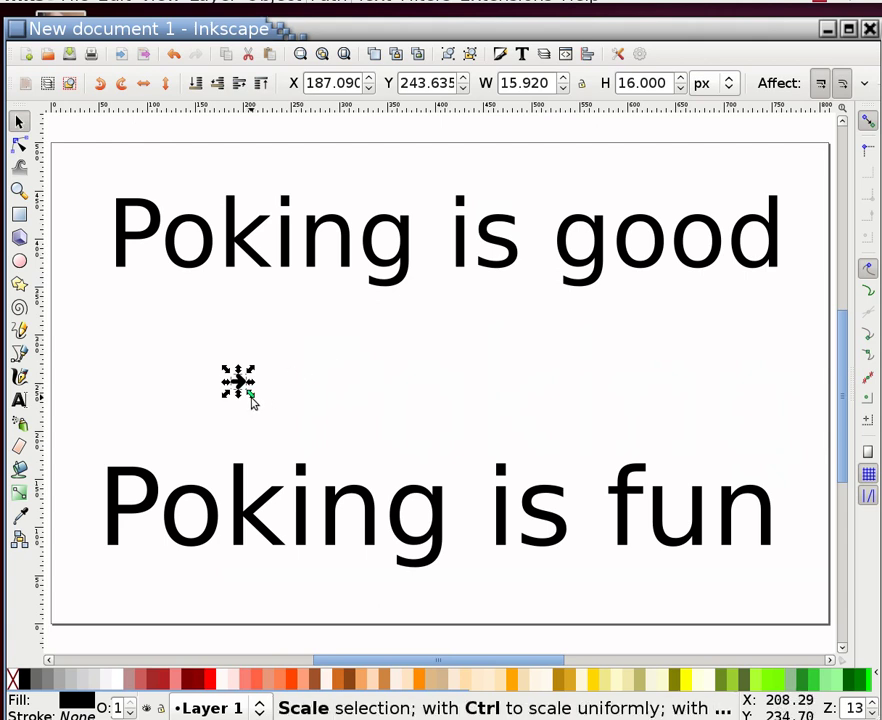
Enlarge the arrow proportionally to about 469 × 471 px, centre it, and fill it silver
key("ctrl")
left_click_drag(251, 399, 397, 512)
mouse_move(276, 364)
left_mouse_down()
mouse_move(506, 404)
mouse_move(502, 365)
mouse_move(479, 361)
mouse_move(465, 345)
left_mouse_up()
left_click_drag(485, 441, 537, 518)
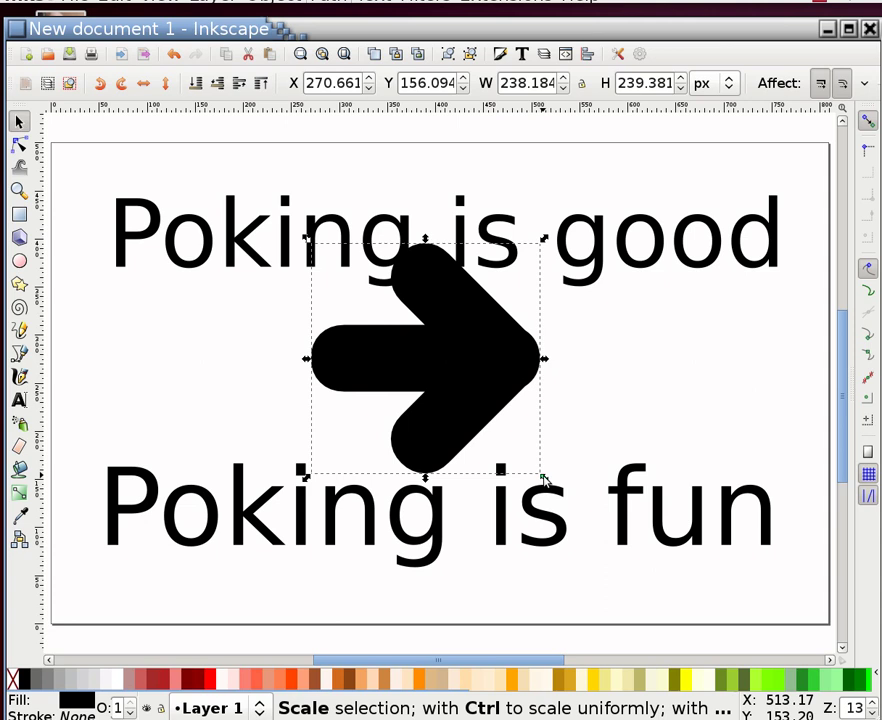
key("ctrl")
left_click_drag(543, 480, 656, 591)
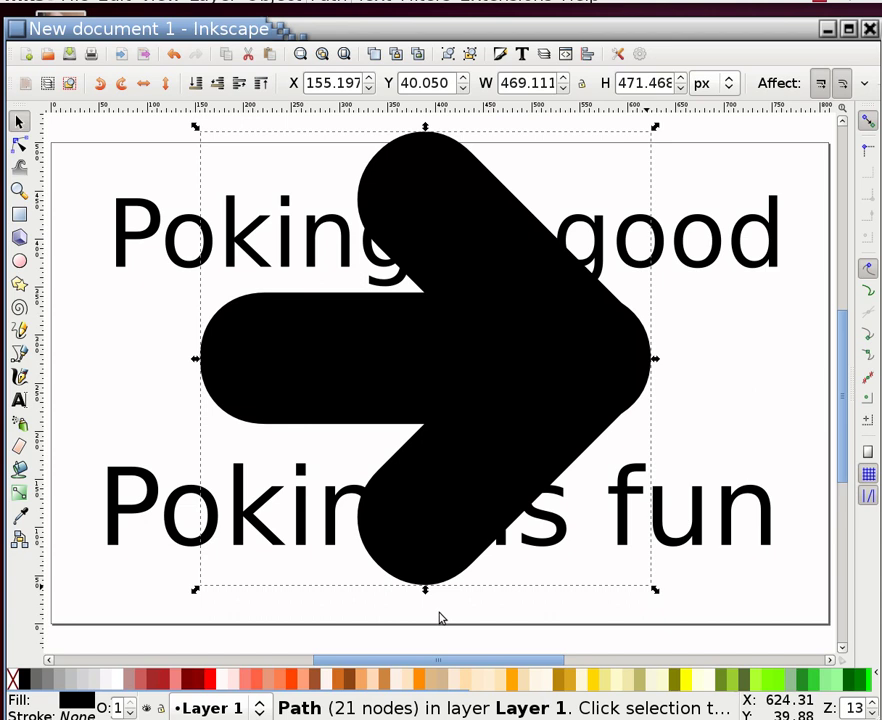
left_click(73, 684)
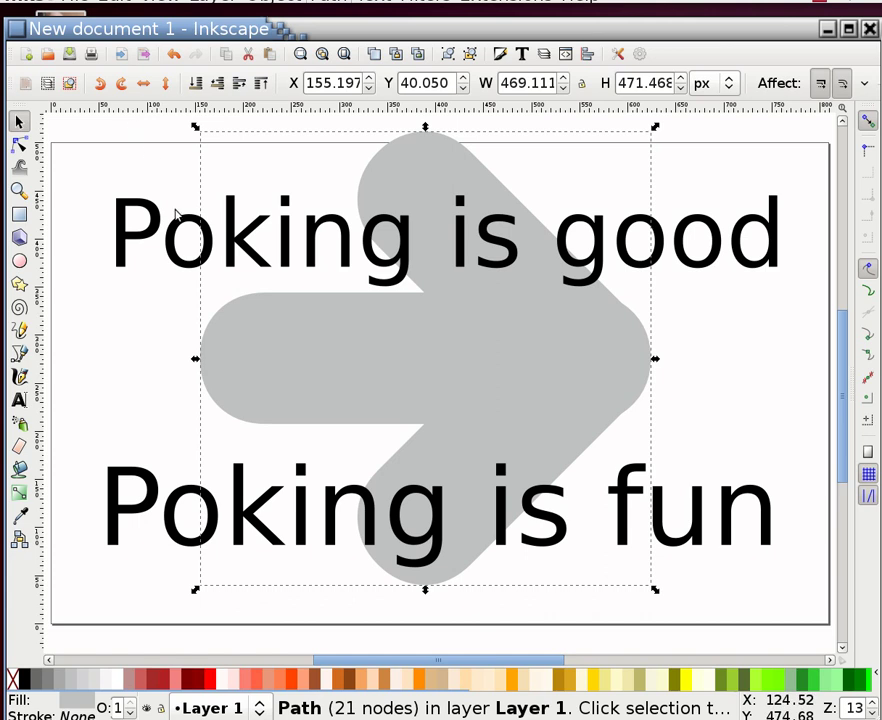
Select both the 'Poking is good' and 'Poking is fun' text lines
left_click(183, 257)
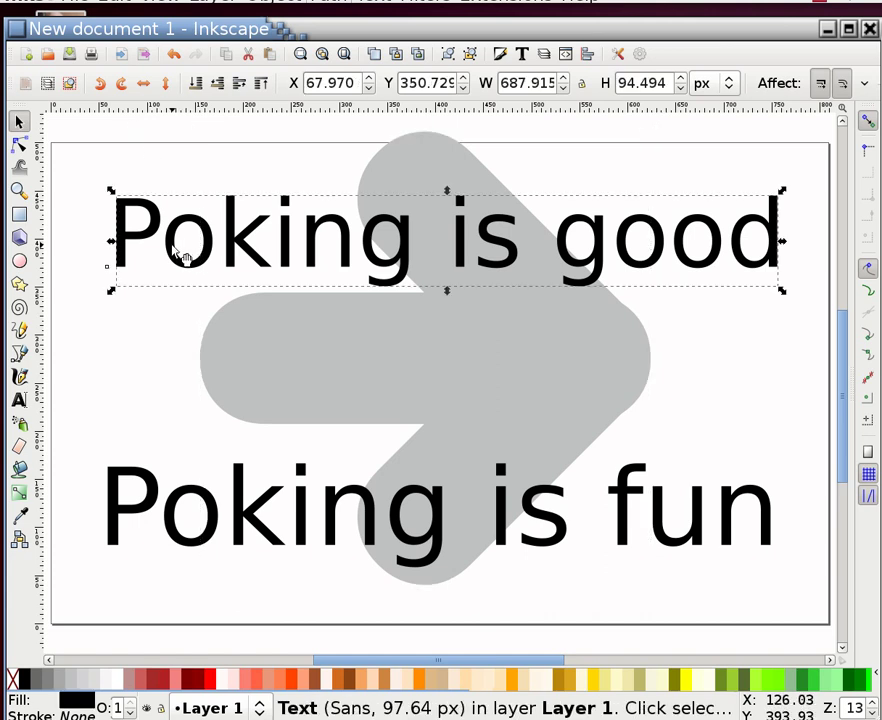
key("shift")
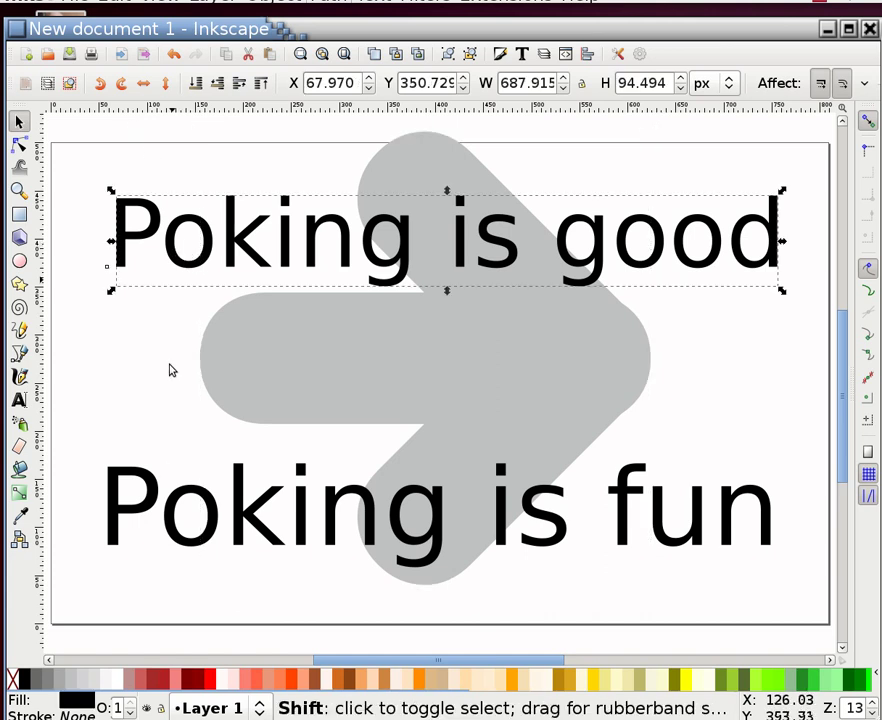
left_click(168, 500, "shift")
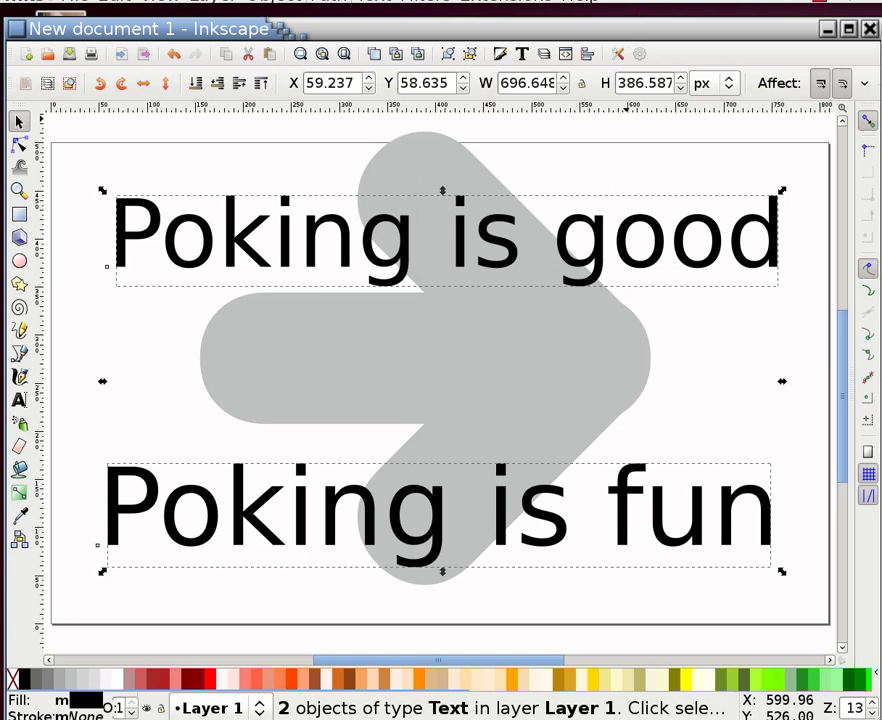
Apply the aaaiight! font at size 104 to both lines in Text and Font
left_click(522, 54)
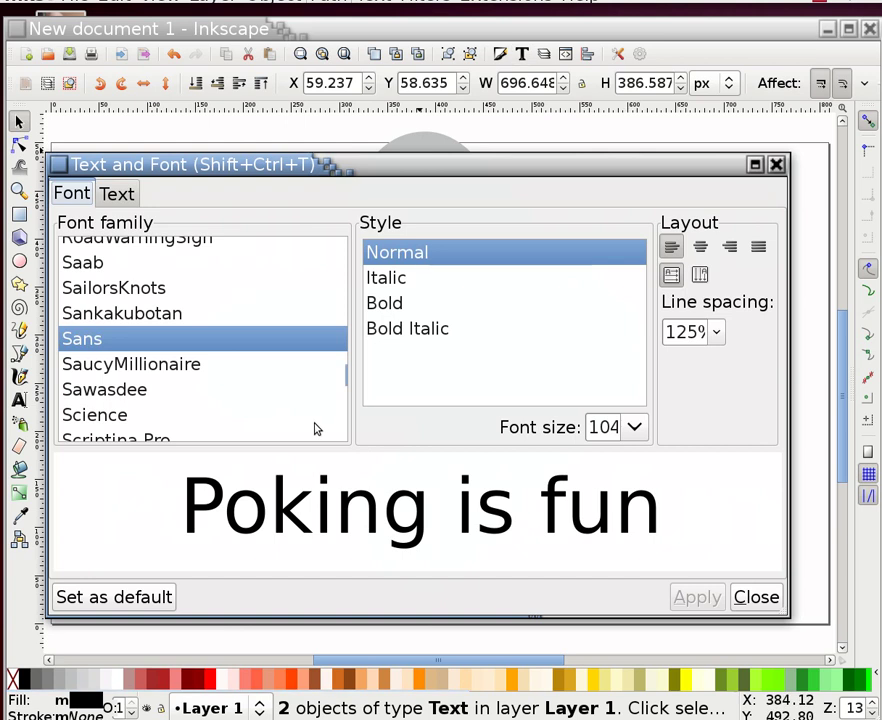
left_click_drag(350, 375, 360, 183)
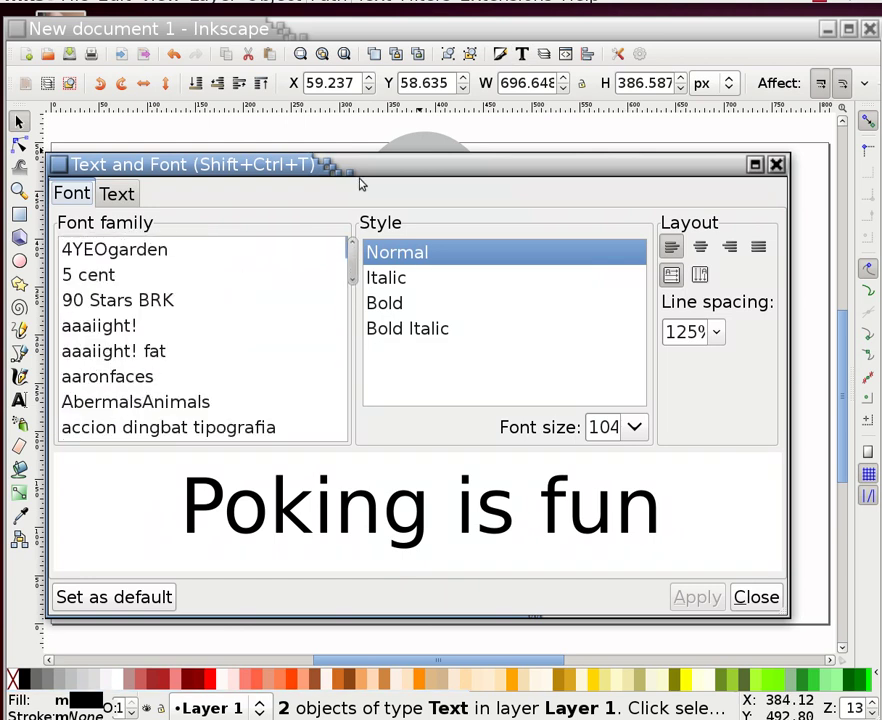
left_click(295, 258)
key("Down")
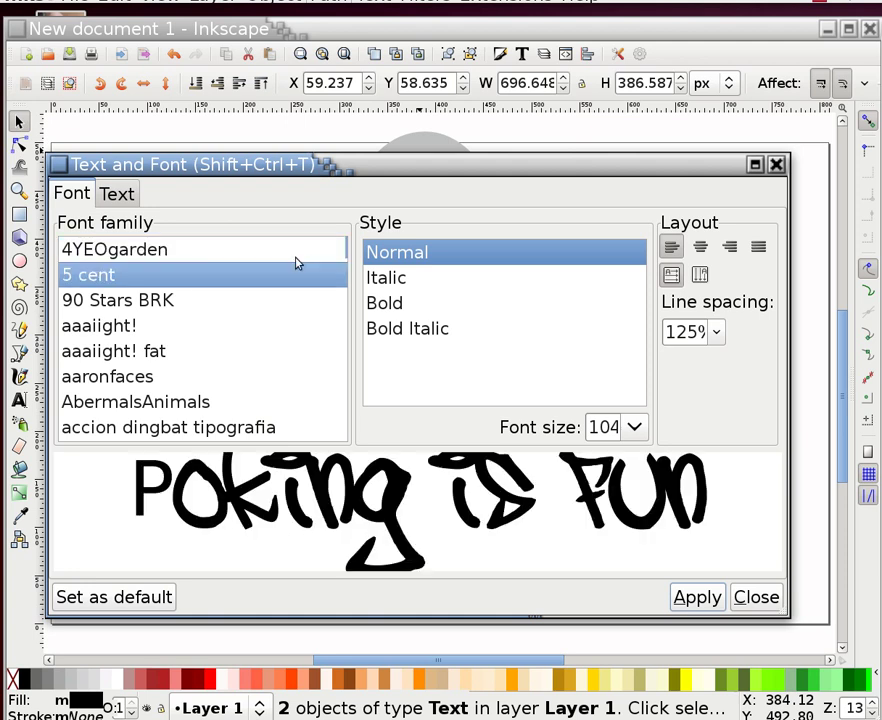
key("Down")
key("Down")
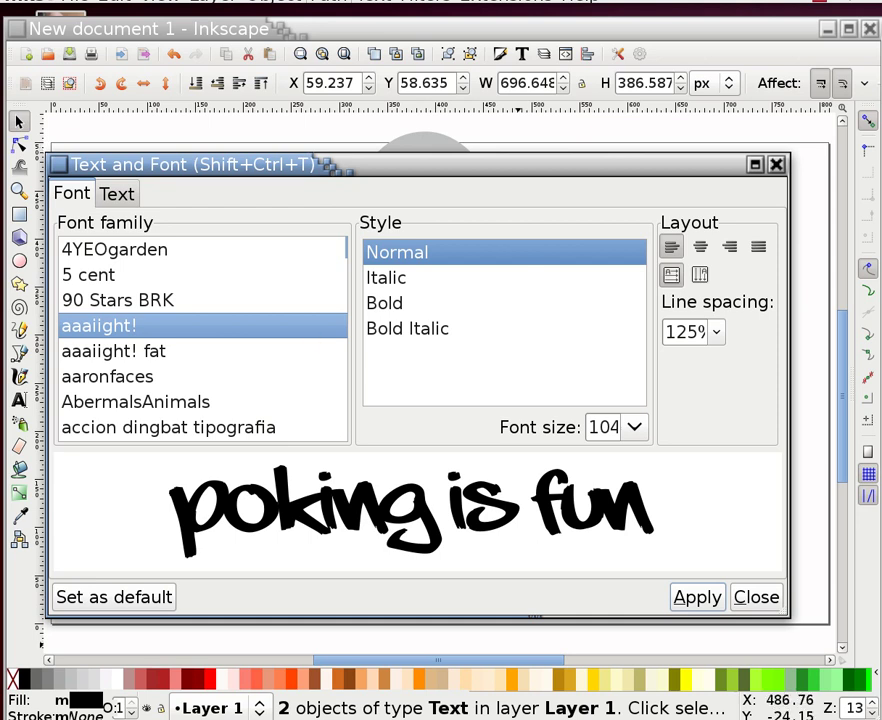
left_click(703, 597)
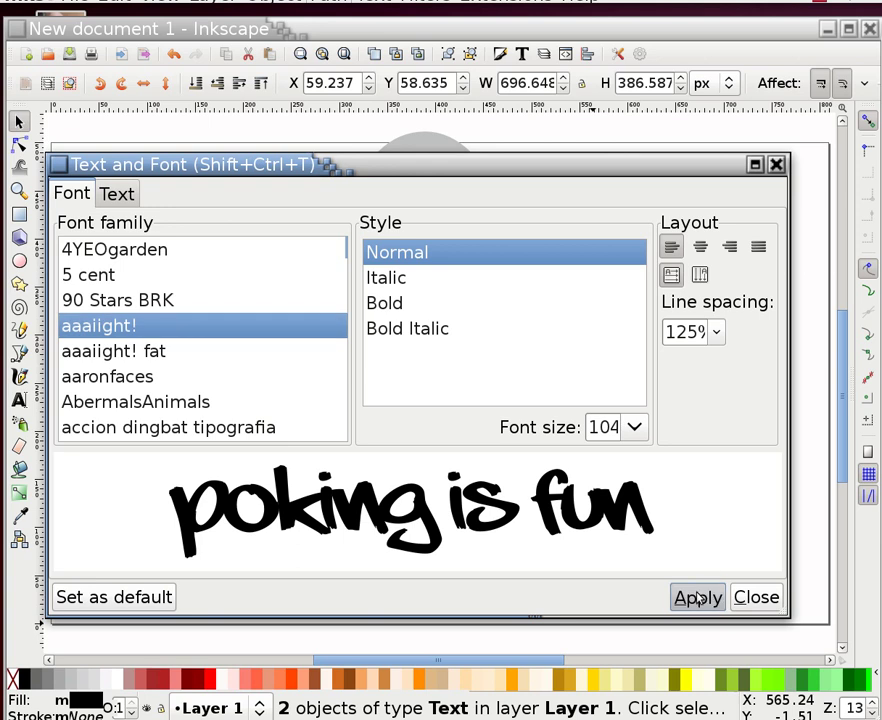
left_click(755, 597)
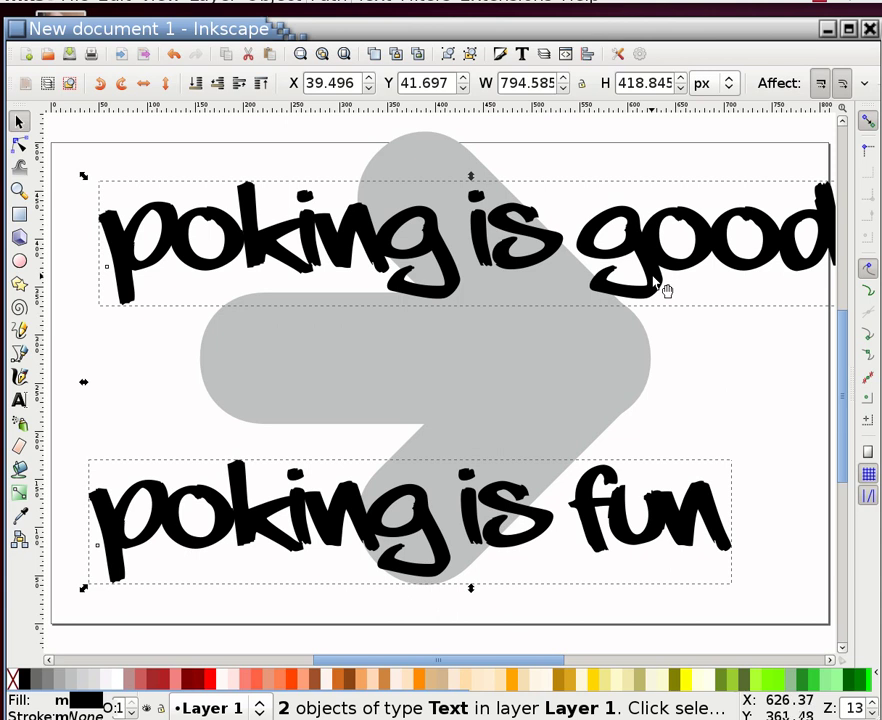
Shift both text lines left and shrink 'poking is good' to about 77 percent
left_click(717, 297)
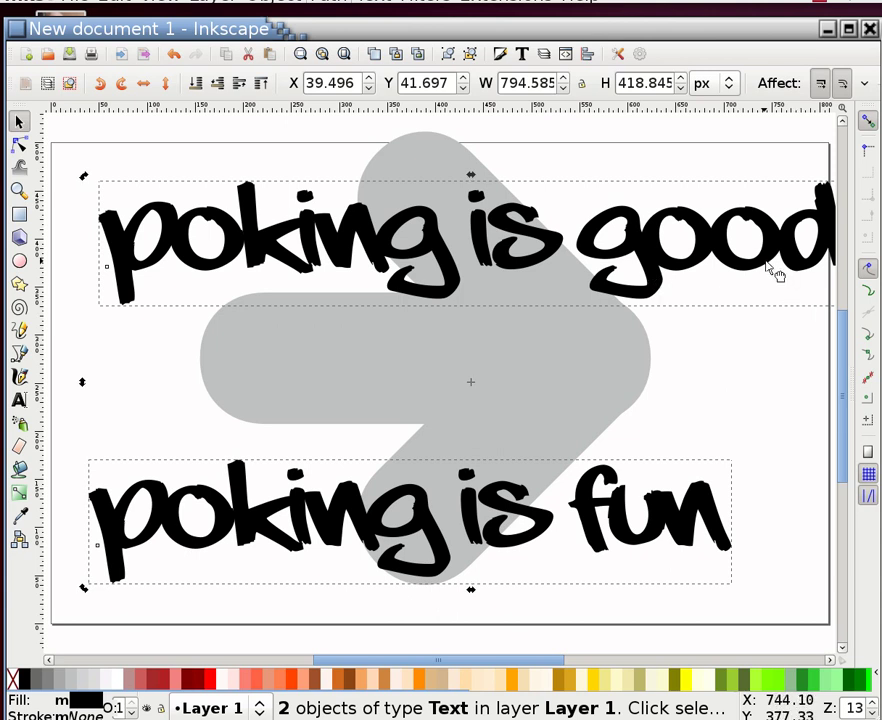
left_click_drag(732, 275, 692, 276)
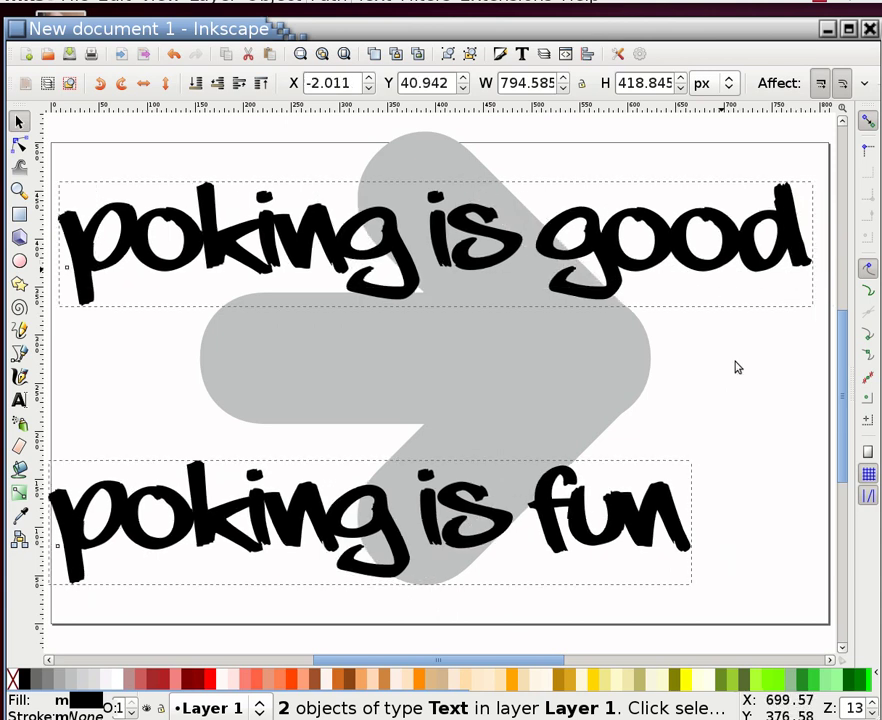
left_click(738, 276)
left_click(778, 291)
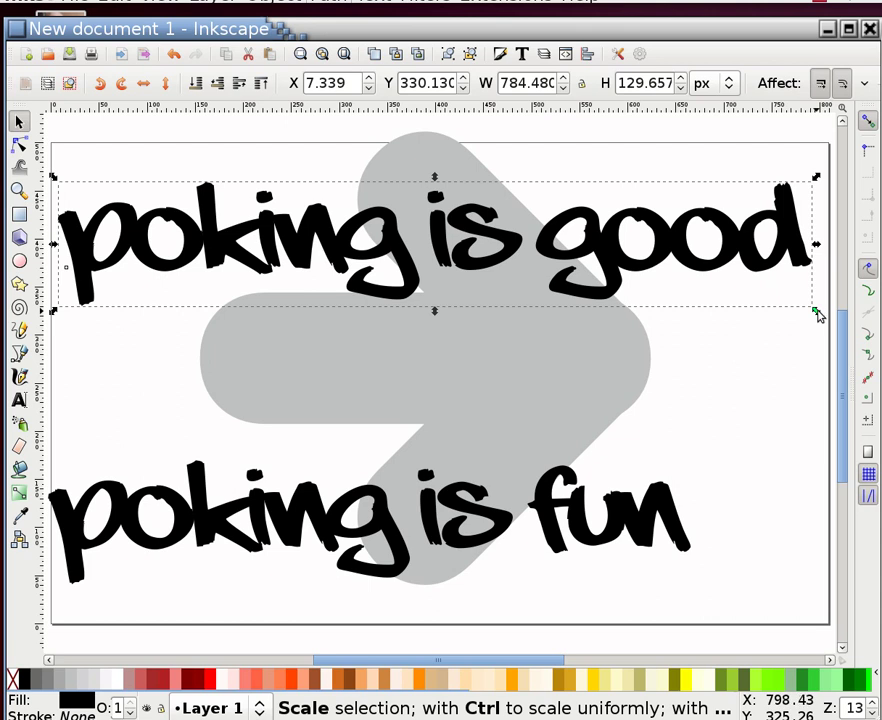
left_click_drag(818, 316, 797, 301)
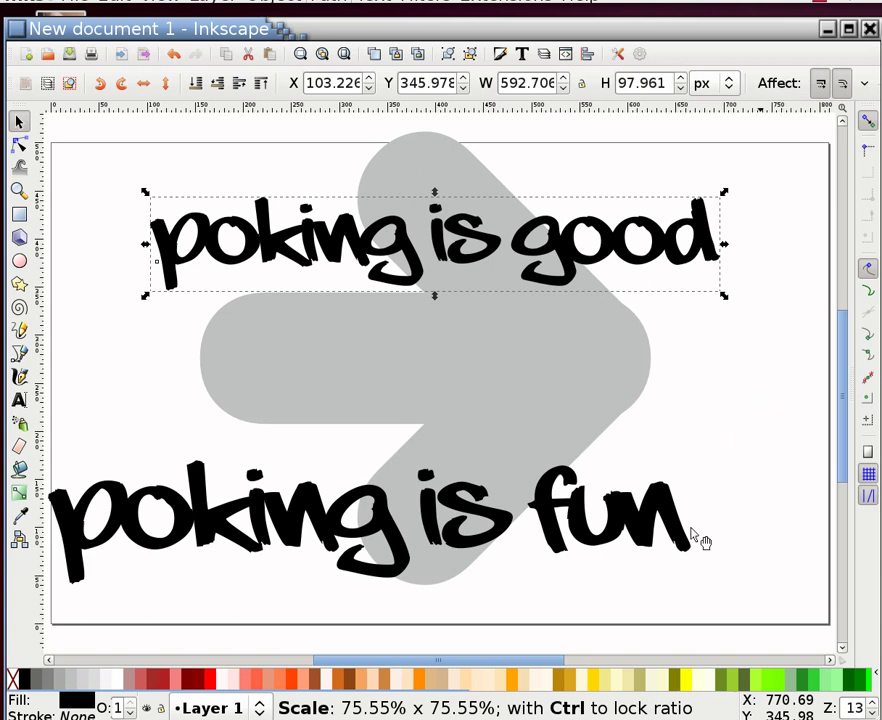
Move 'poking is fun' about 88 px right to centre it under the arrow
left_click(680, 538)
left_click_drag(699, 522, 773, 524)
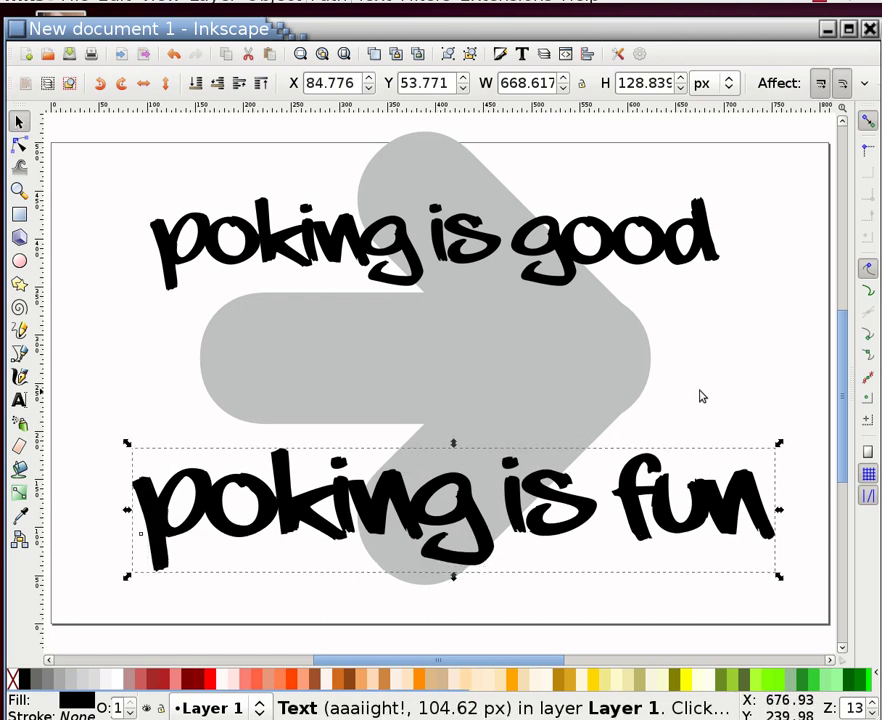
left_click(500, 381)
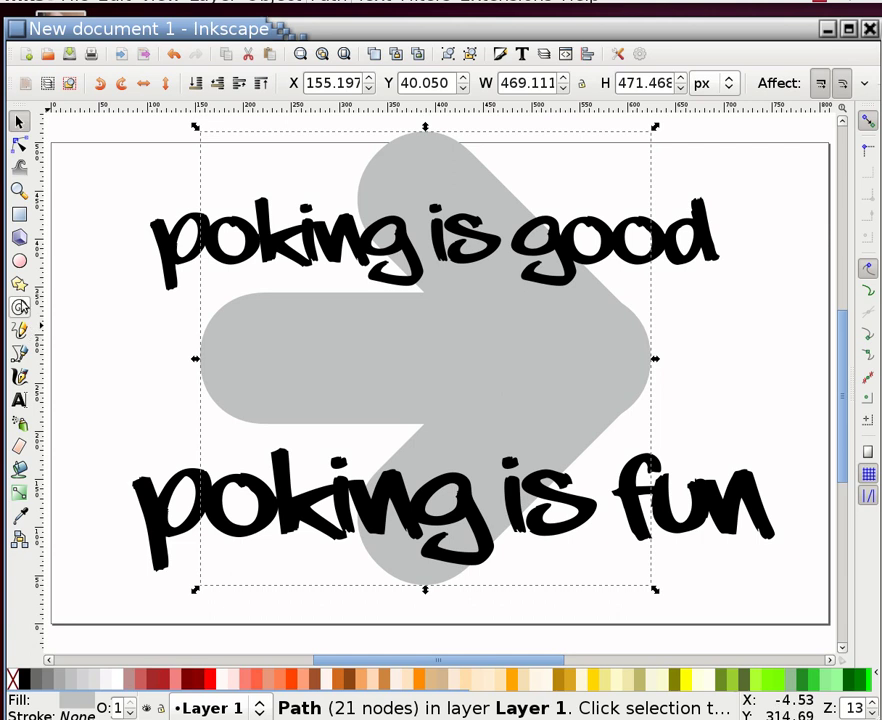
Draw a light grey 809 × 500 px rectangle at 0,0 covering the page, with no stroke
left_click(19, 214)
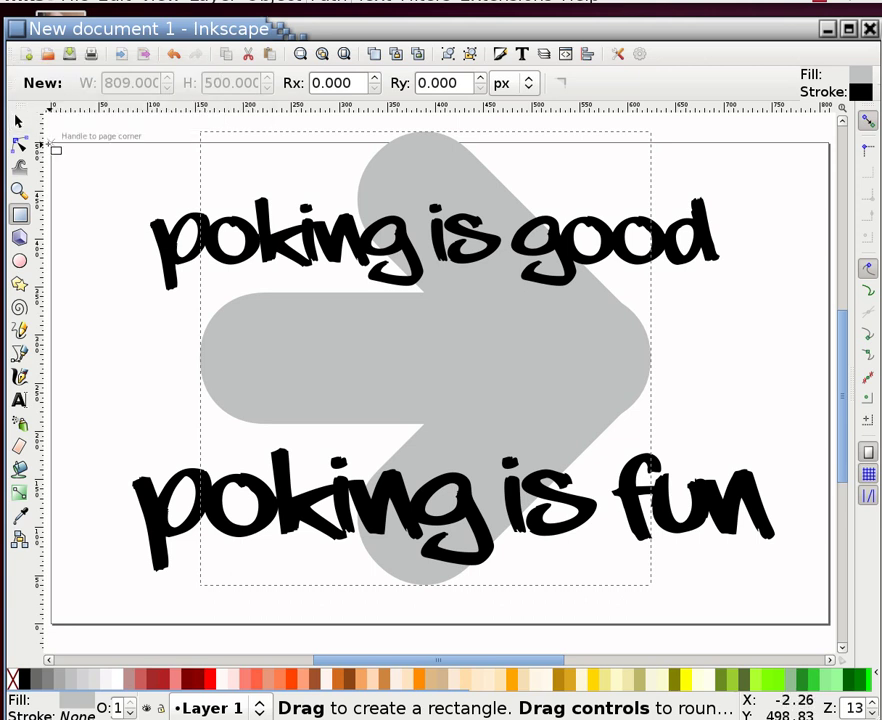
left_click_drag(72, 163, 829, 630)
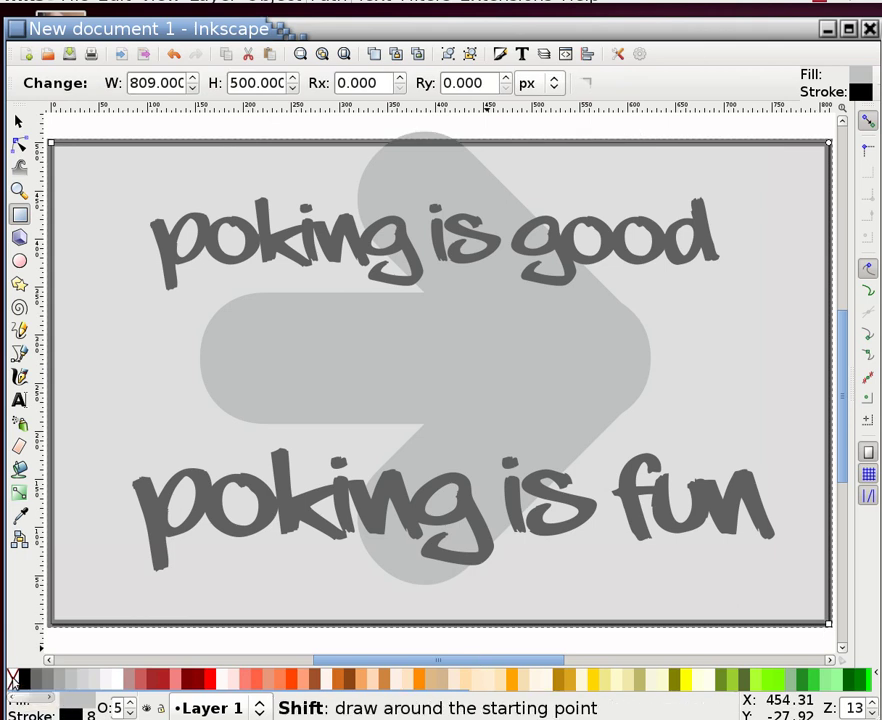
left_click(13, 680, "shift")
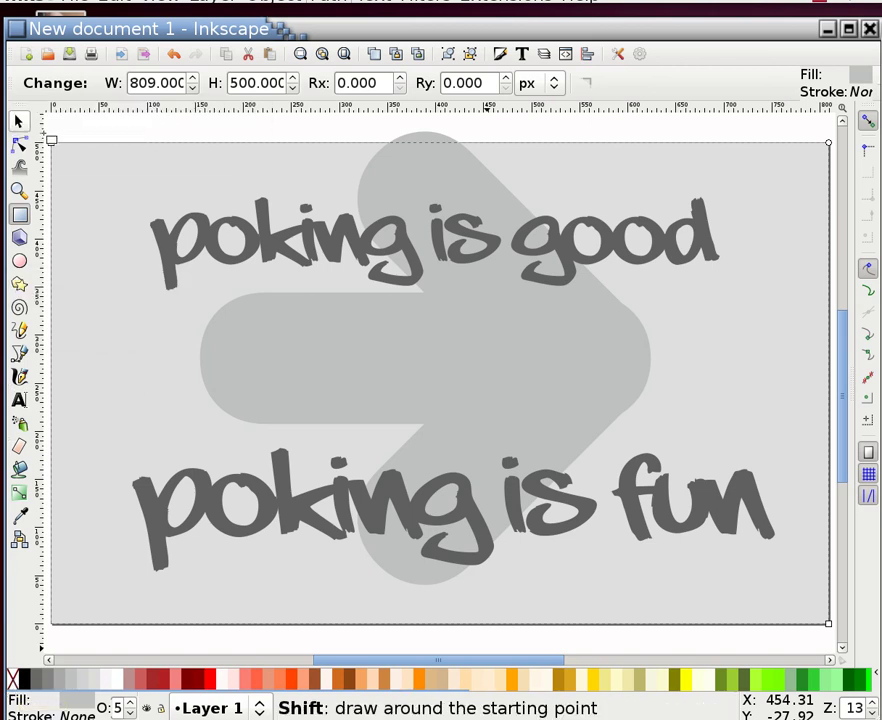
left_click(22, 123)
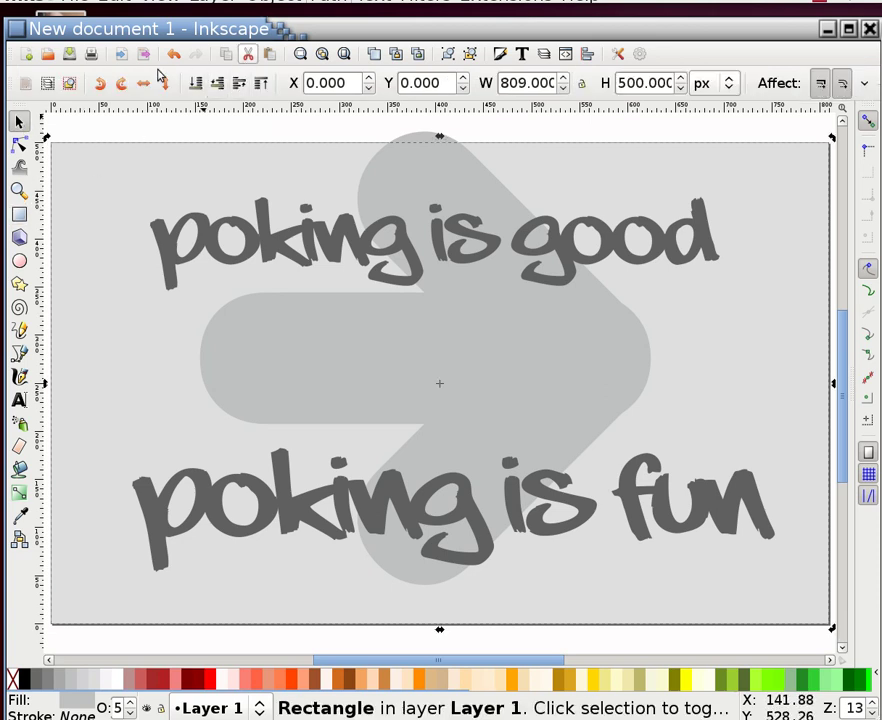
Send the grey rectangle to the bottom and nudge the arrow down four steps
left_click(193, 85)
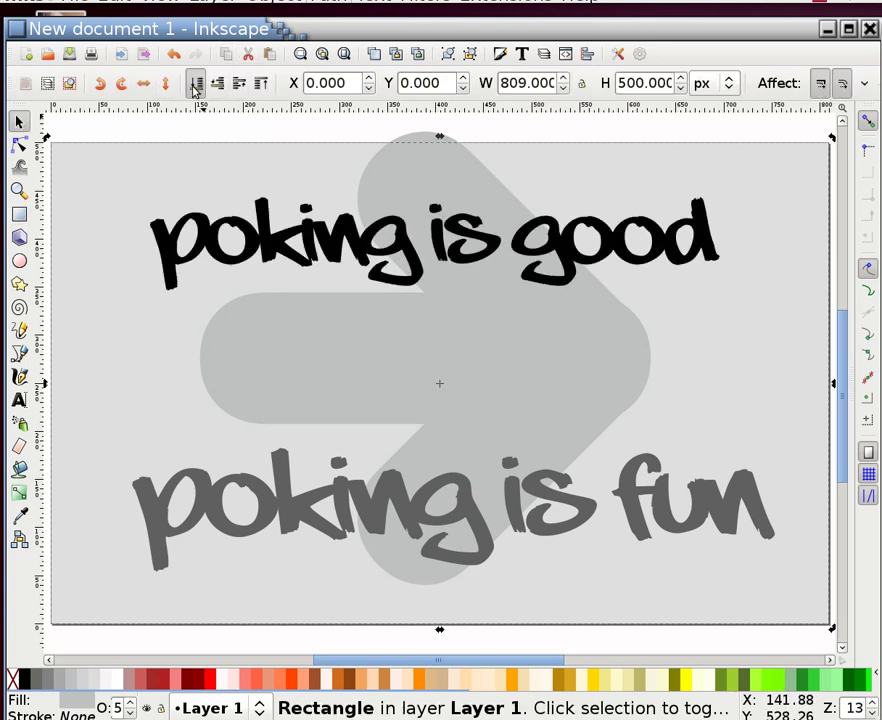
left_click(418, 347)
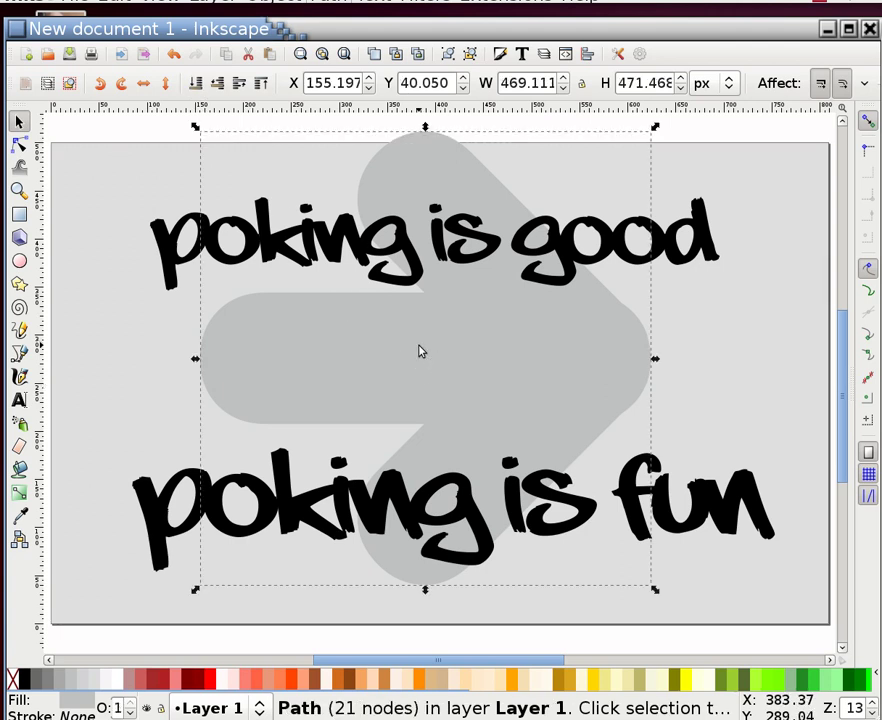
key("Down")
key("Down")
key("Down")
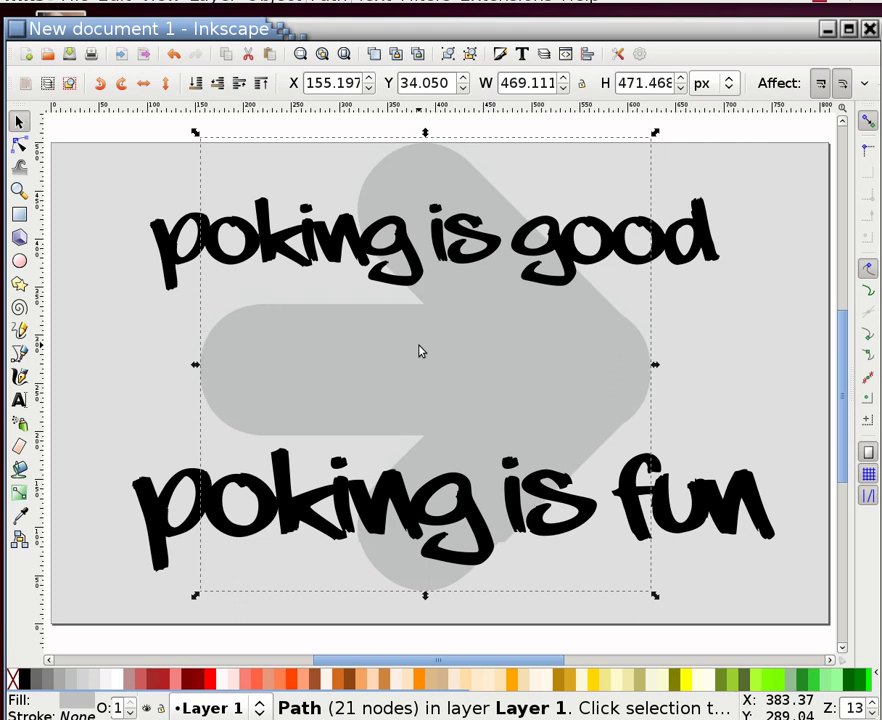
key("Down")
key("Down")
key("Down")
key("Down")
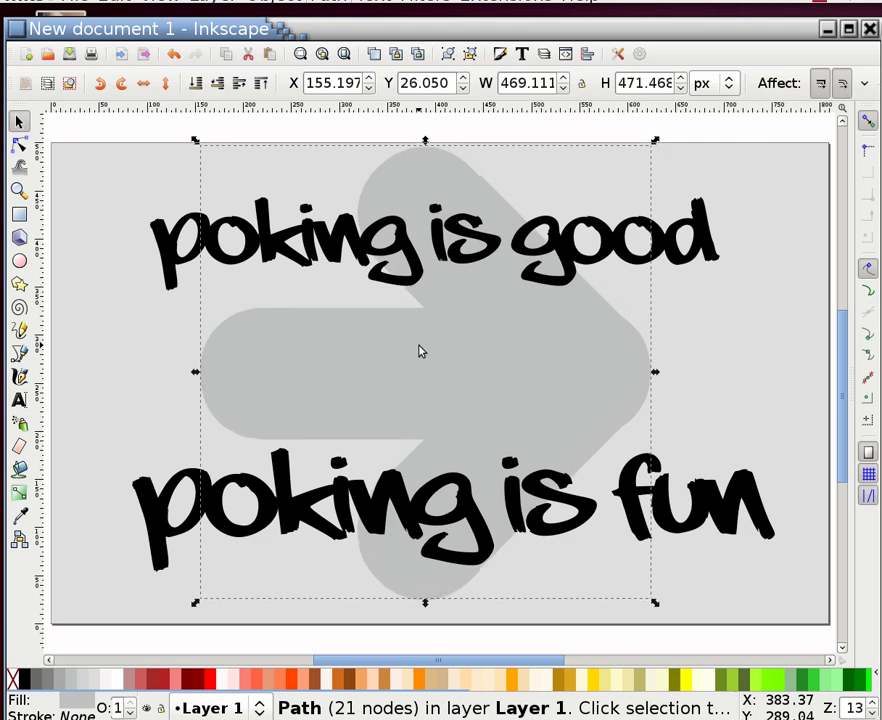
key("Down")
key("Down")
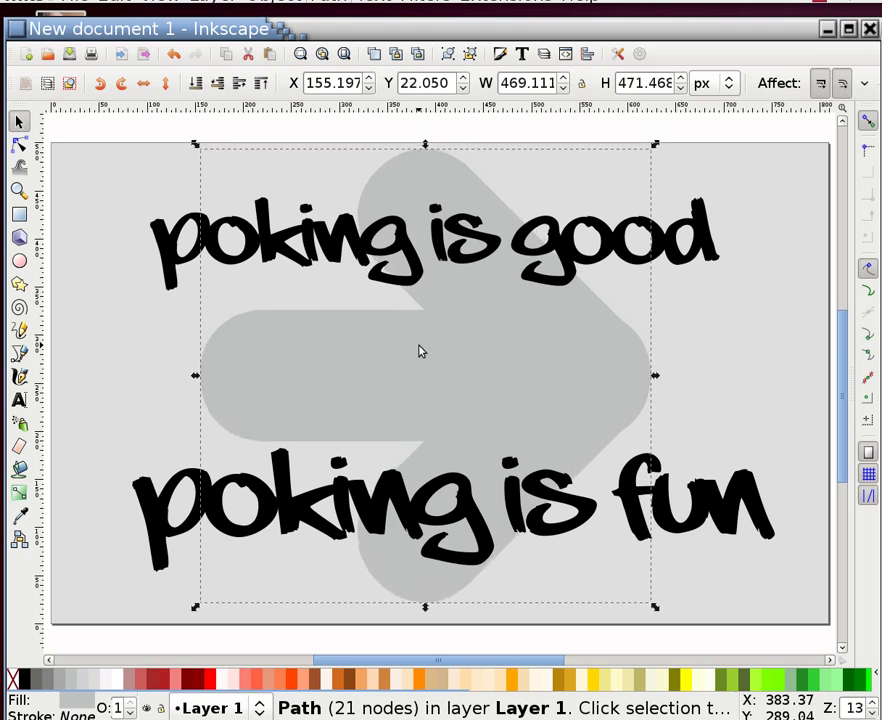
key("Down")
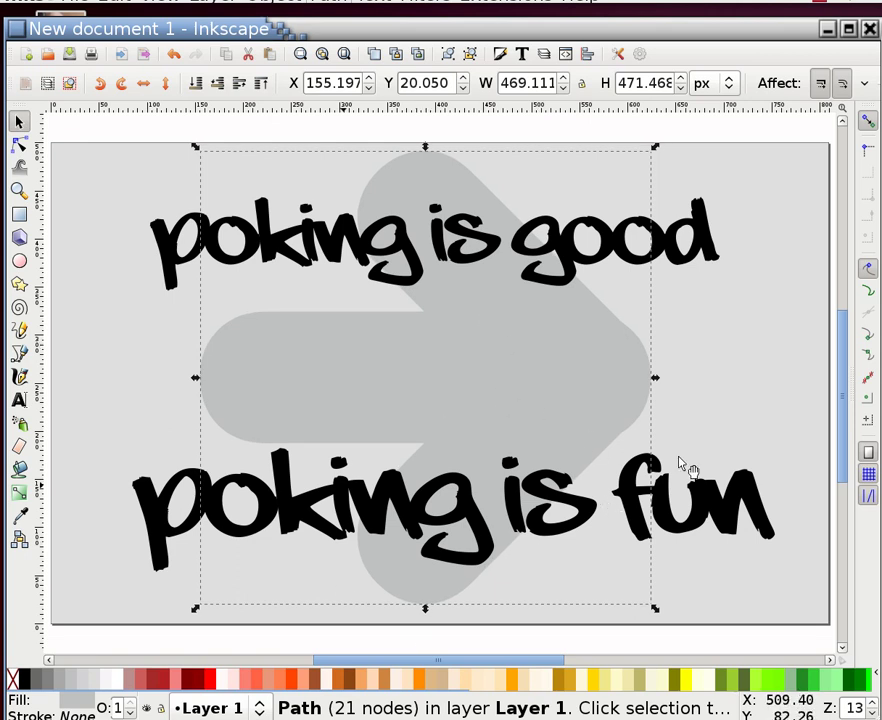
Shrink the 'poking is fun' text slightly with its corner handle
left_click(650, 532)
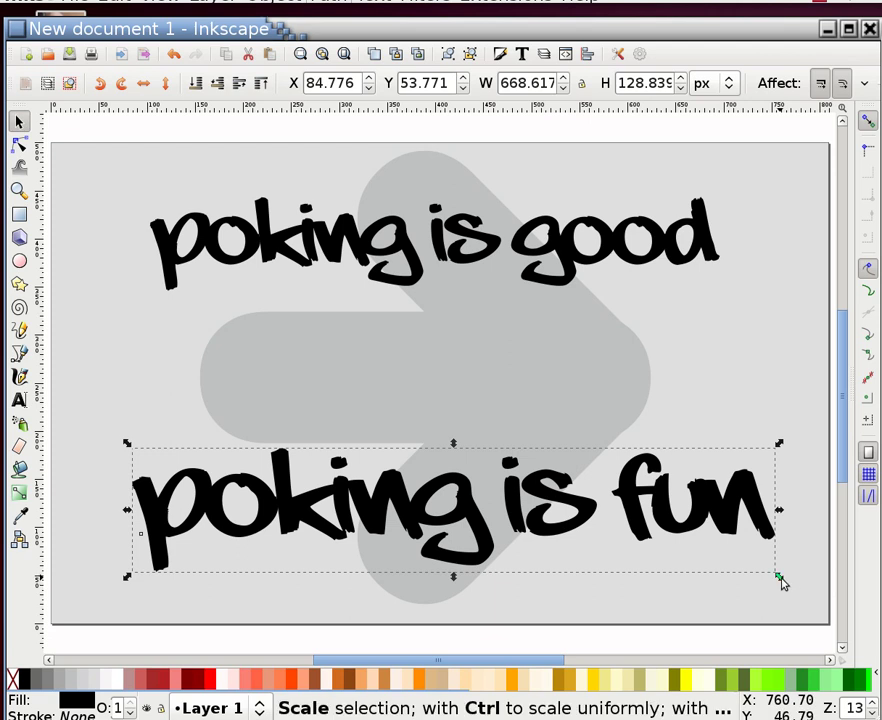
left_click_drag(781, 581, 771, 569)
left_click_drag(777, 575, 781, 577)
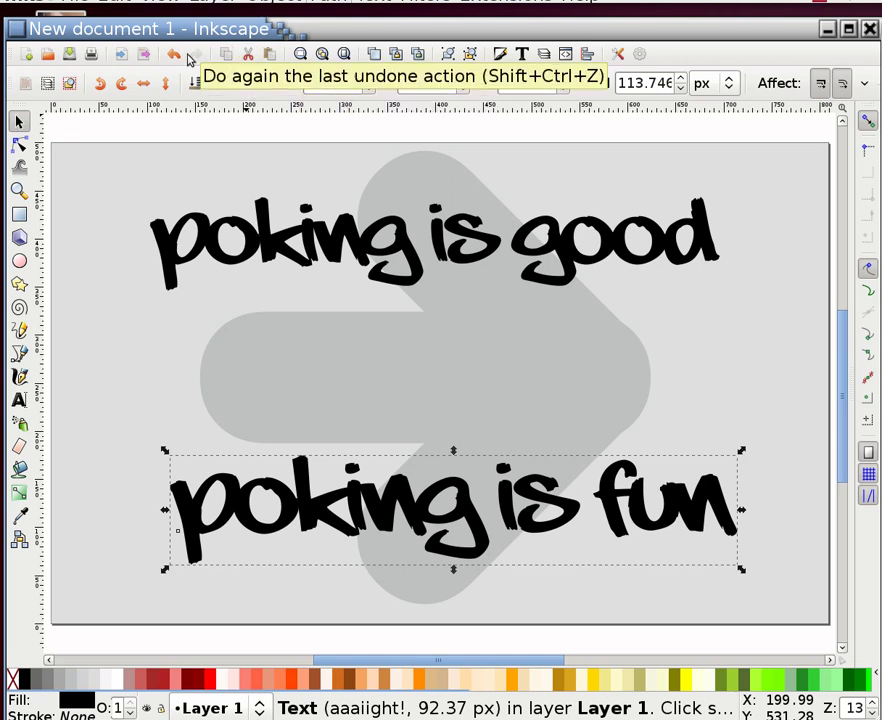
Import the red city illustration JPG from Dropbox > palettes as a linked image
left_click(119, 56)
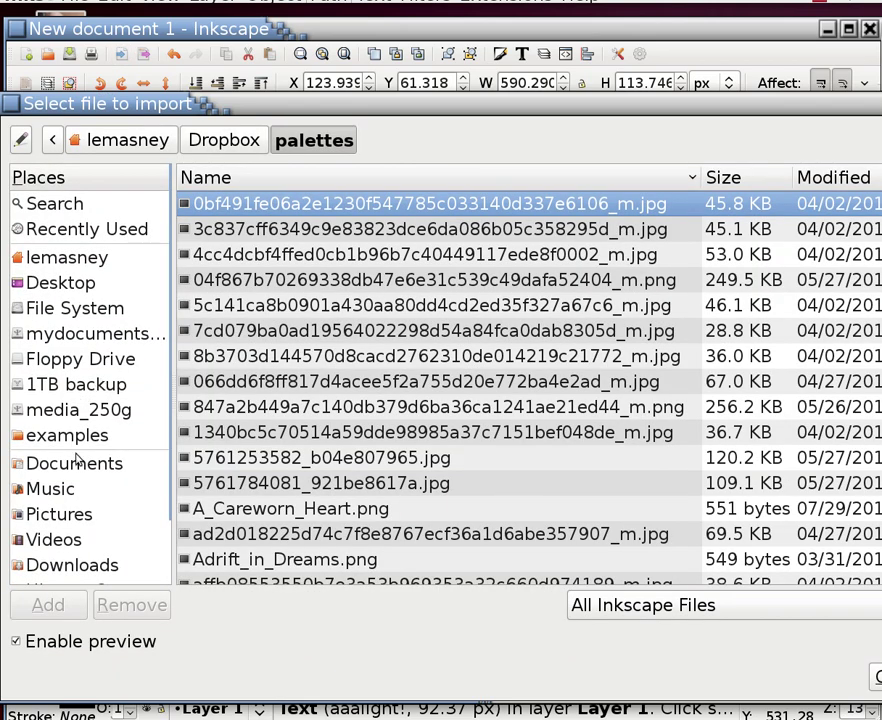
scroll(86, 534, "down", 2)
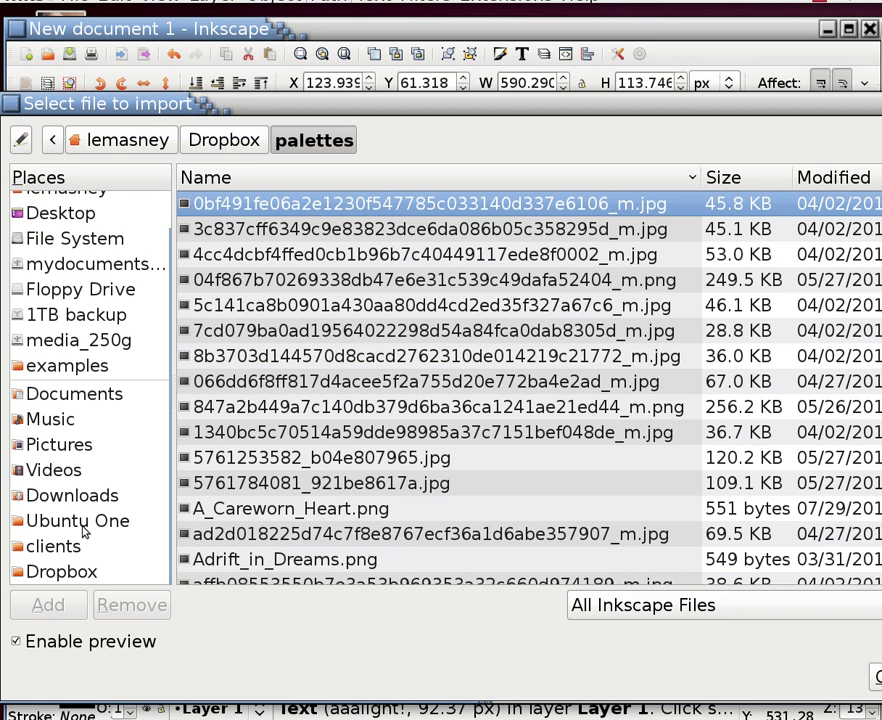
left_click(70, 572)
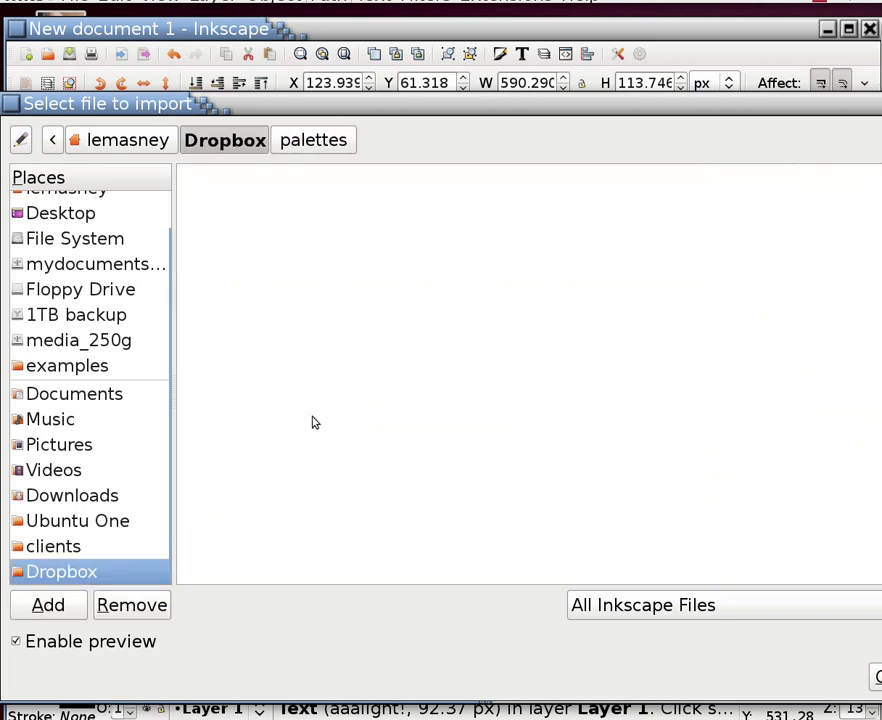
double_click(240, 357)
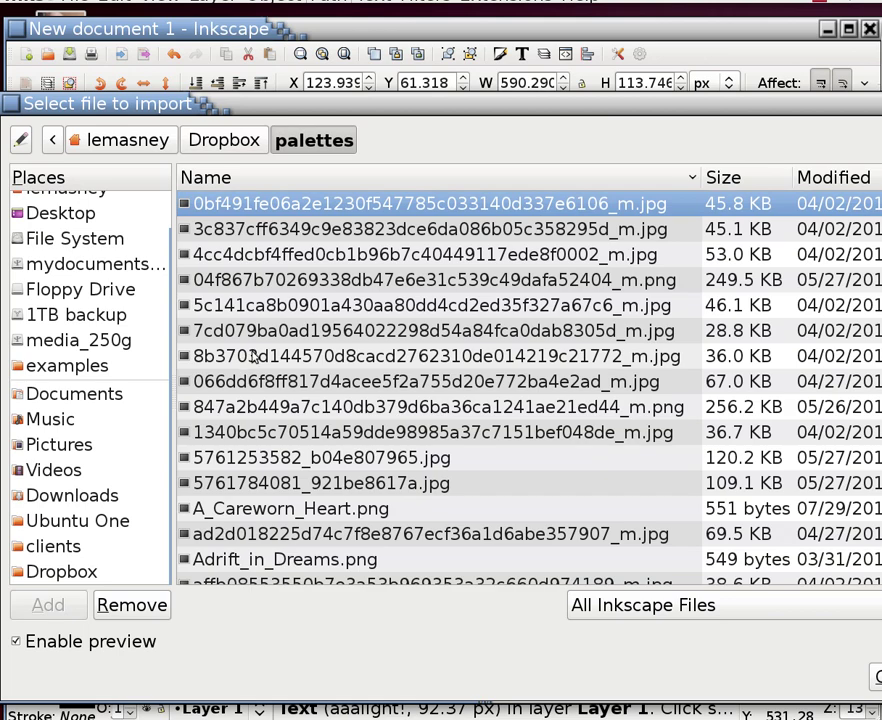
left_click(302, 233)
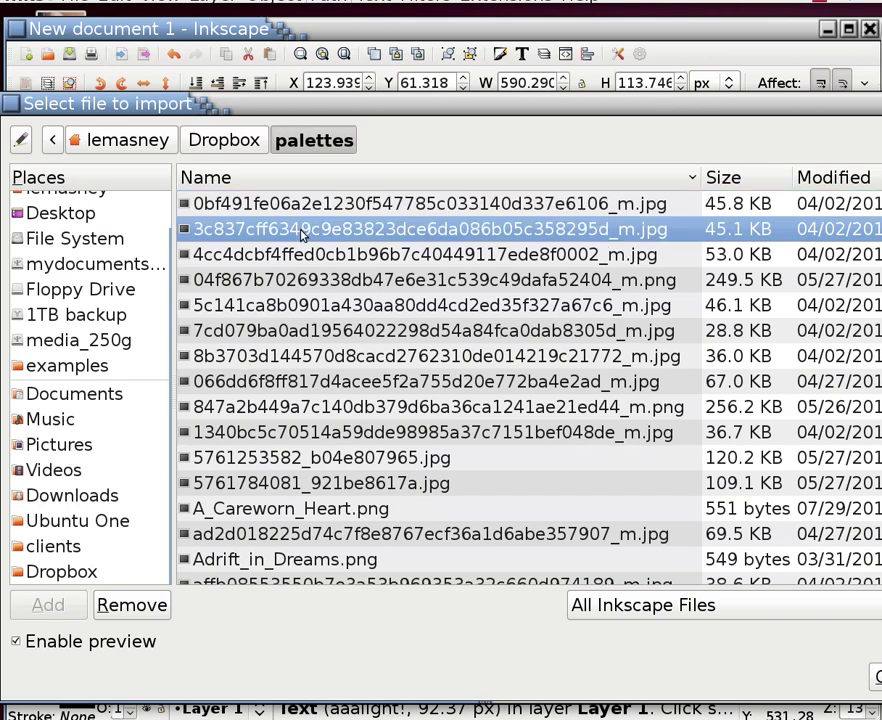
key("Down")
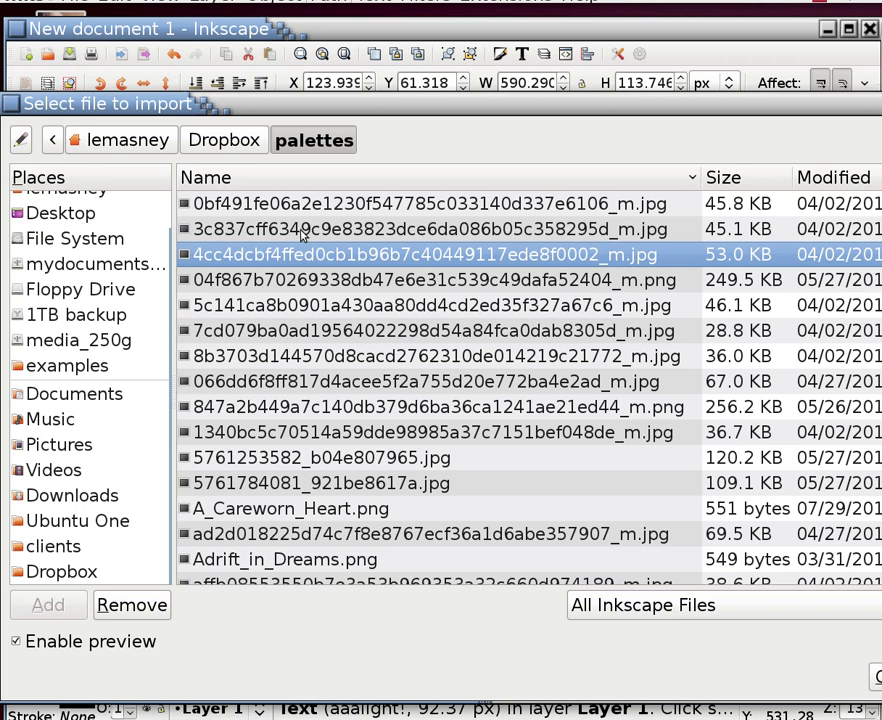
key("Down")
key("Down")
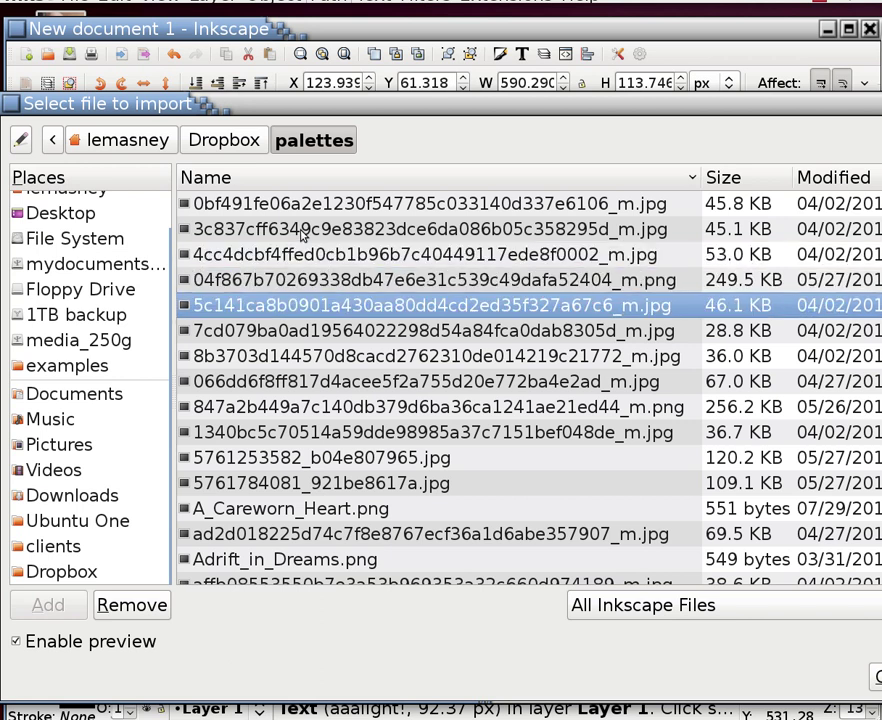
key("Down")
key("Up")
key("Escape")
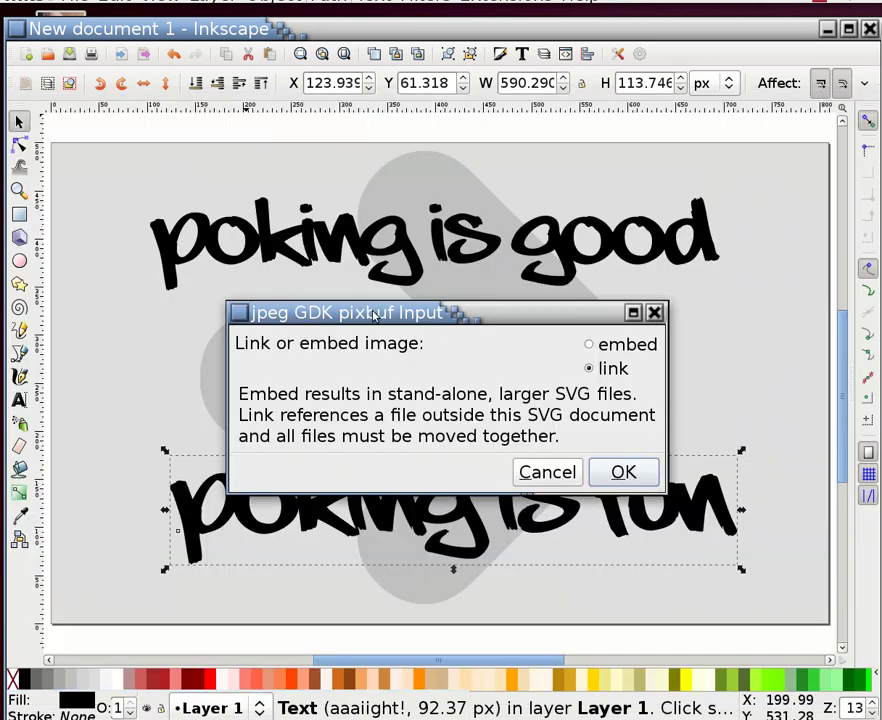
left_click(645, 486)
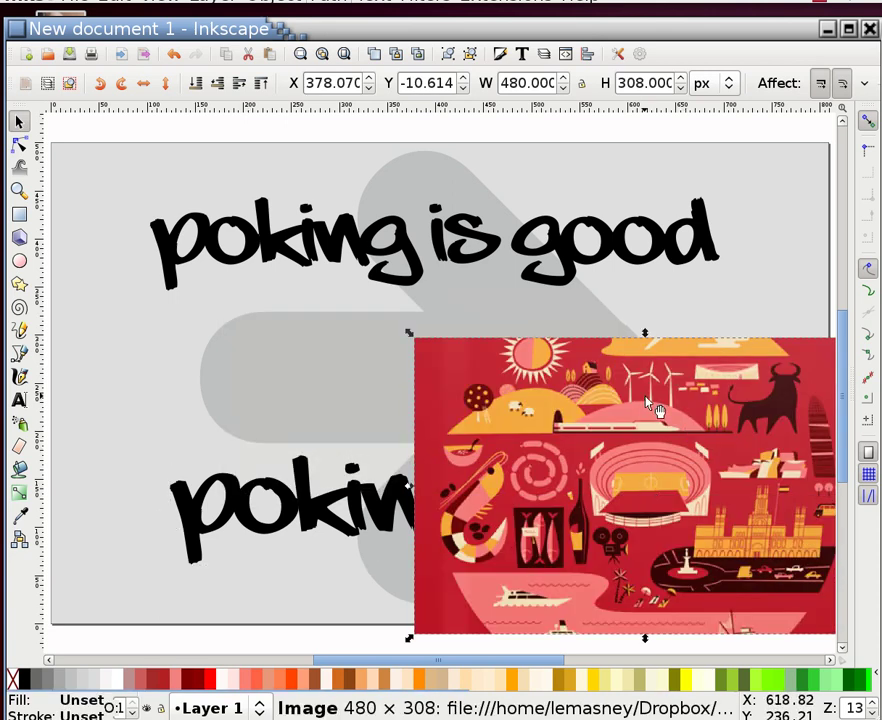
Fill the background rectangle with red sampled from the illustration using the Dropper
left_click(80, 328)
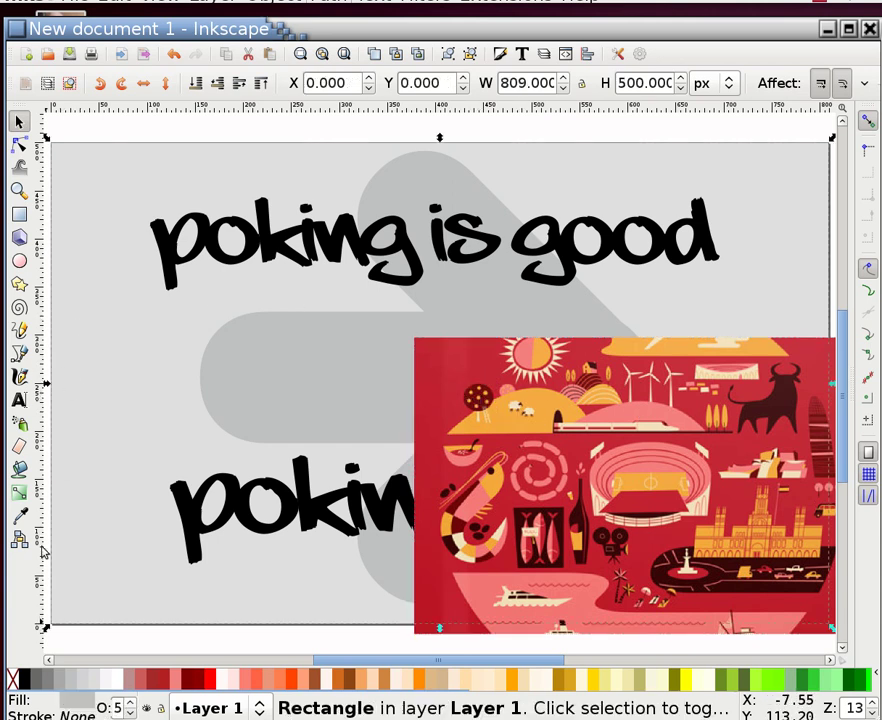
left_click(19, 515)
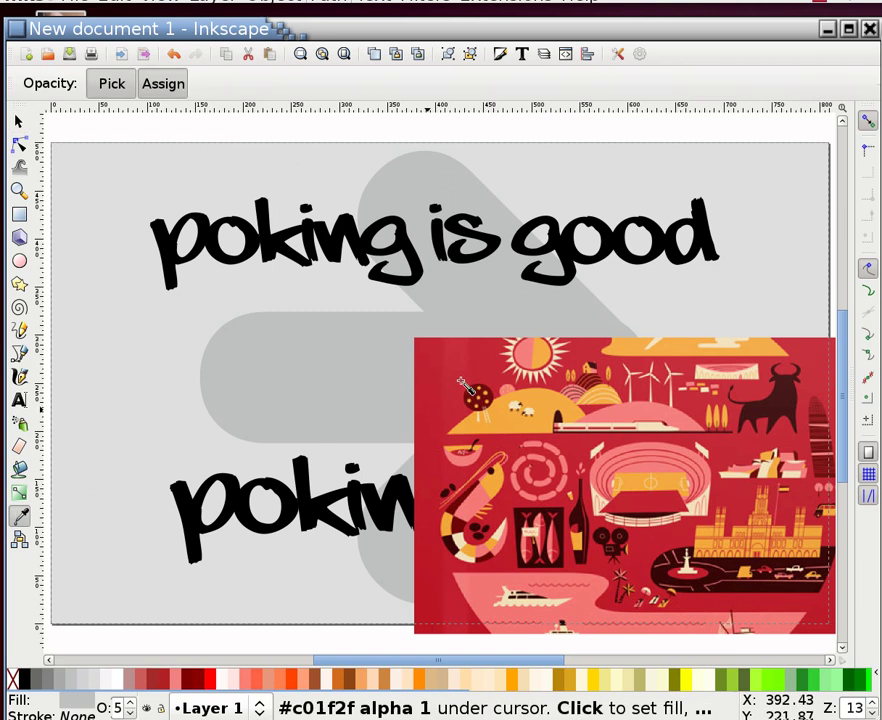
left_click(440, 381)
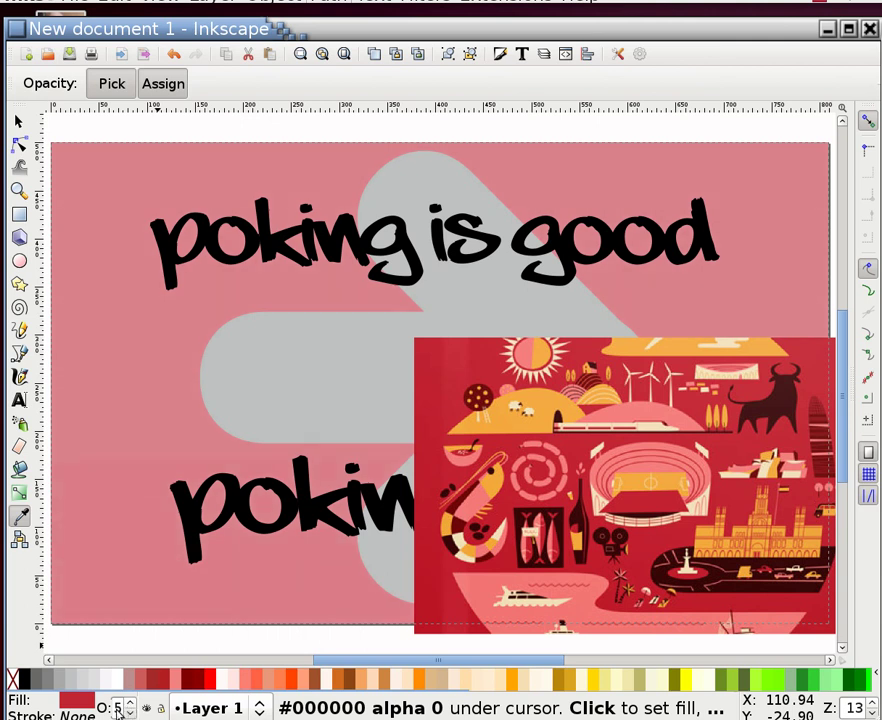
Set the background's opacity to 100, undoing an accidental black colour pick
left_click(129, 705)
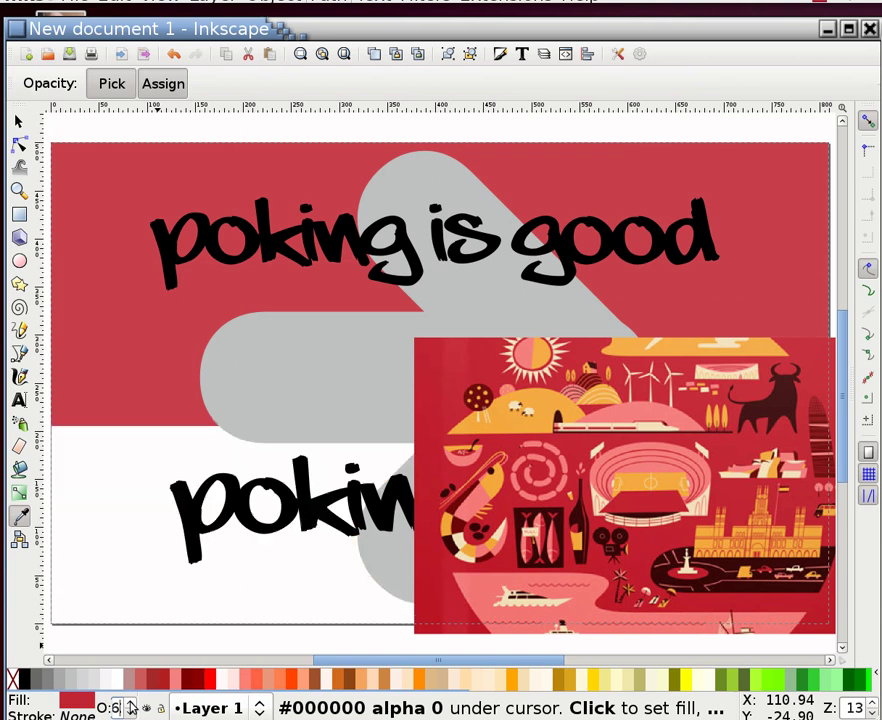
left_click(131, 706)
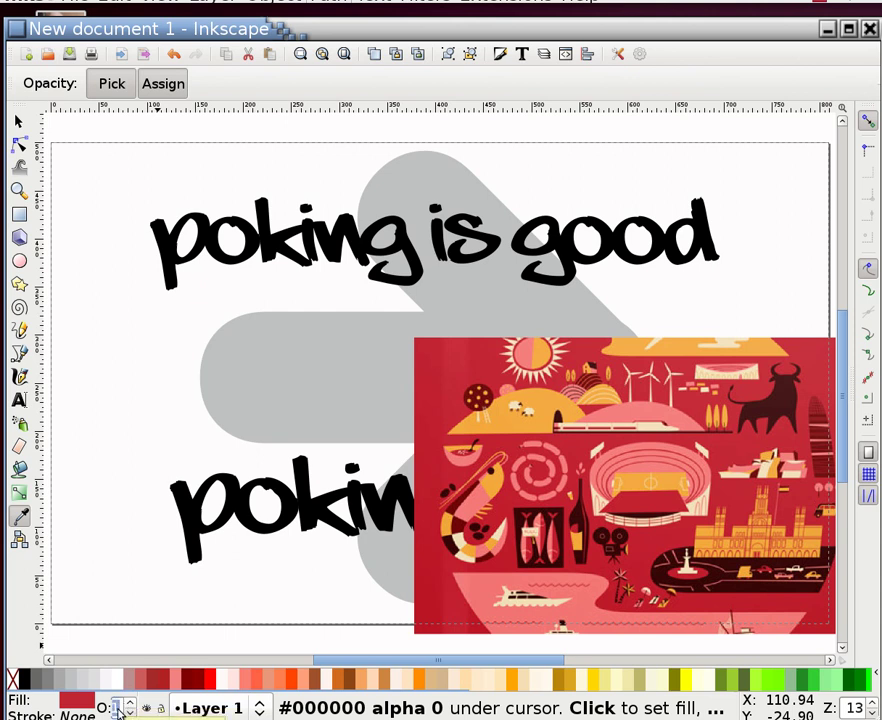
type("00")
key("Return")
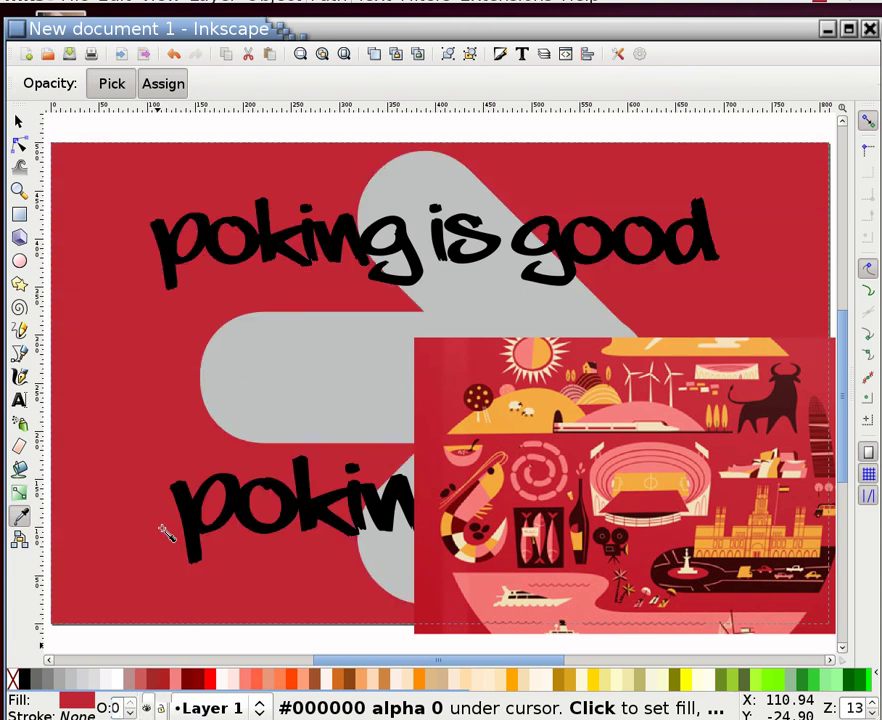
left_click(261, 251)
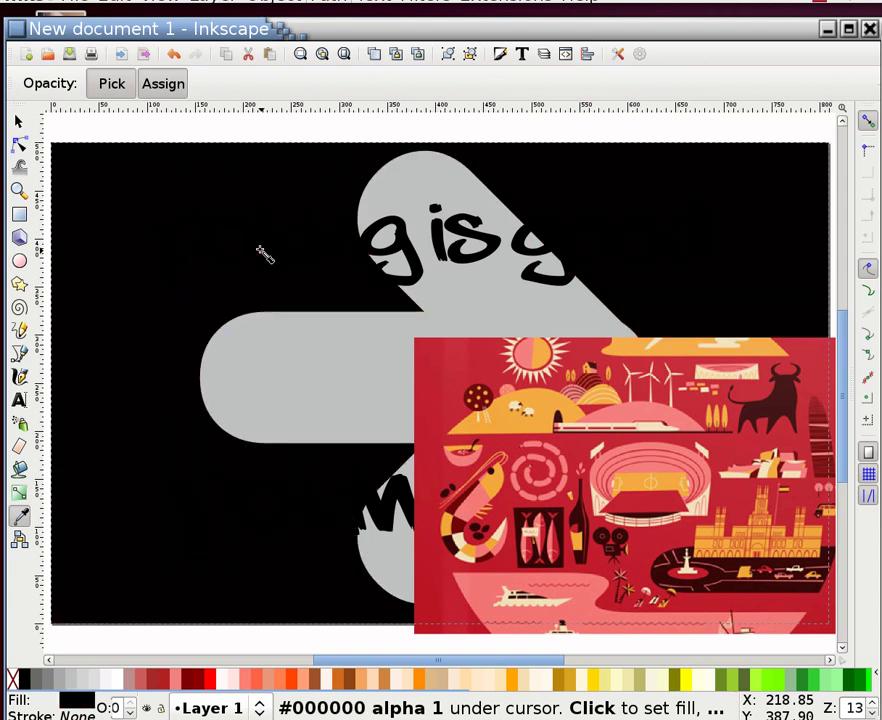
key("ctrl+z")
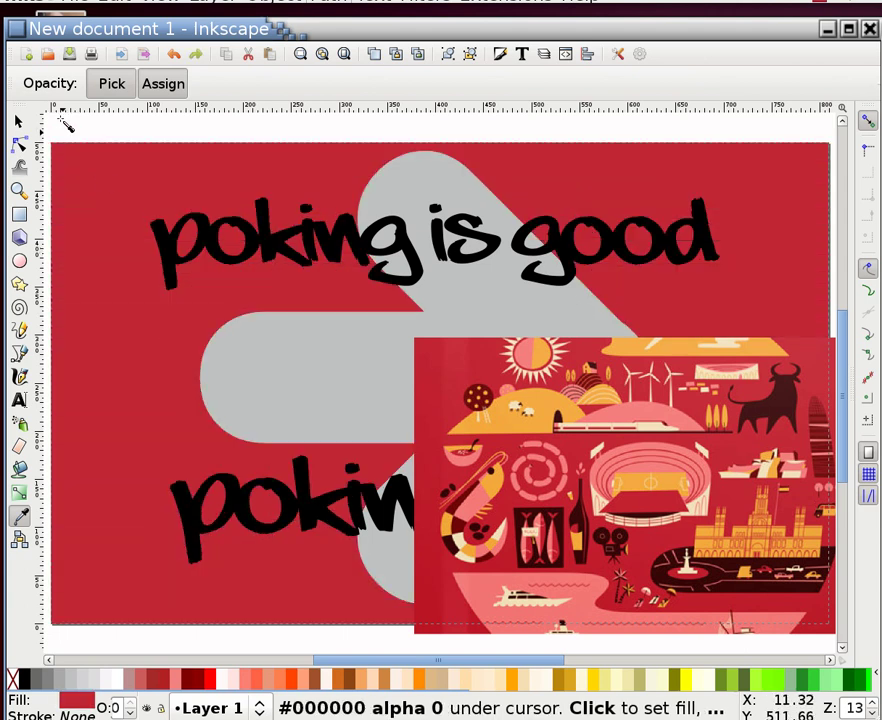
left_click(18, 121)
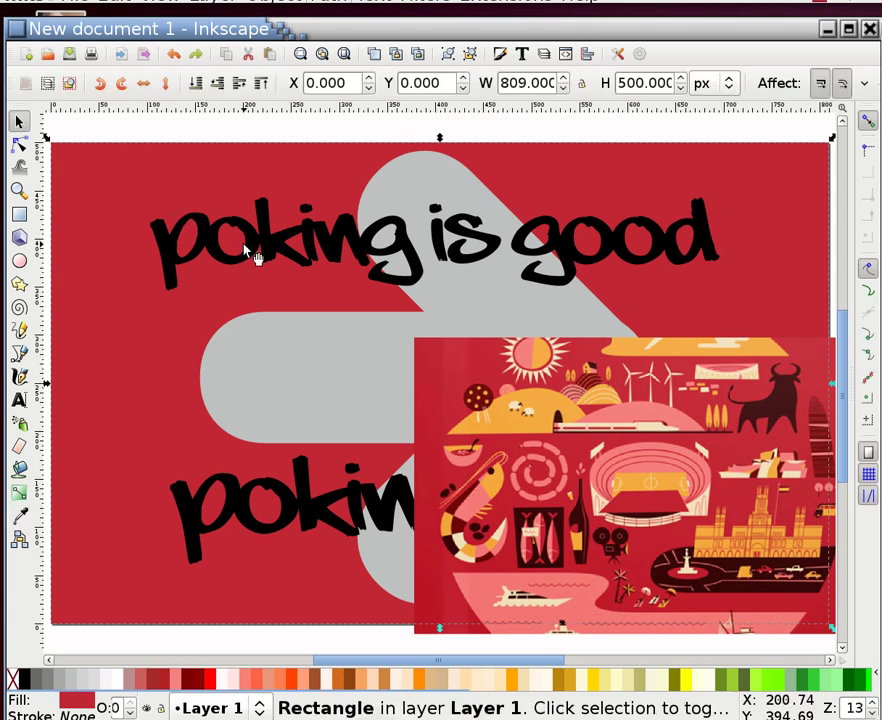
Select both 'poking is good' and 'poking is fun' lines and switch to the Dropper
left_click(244, 247)
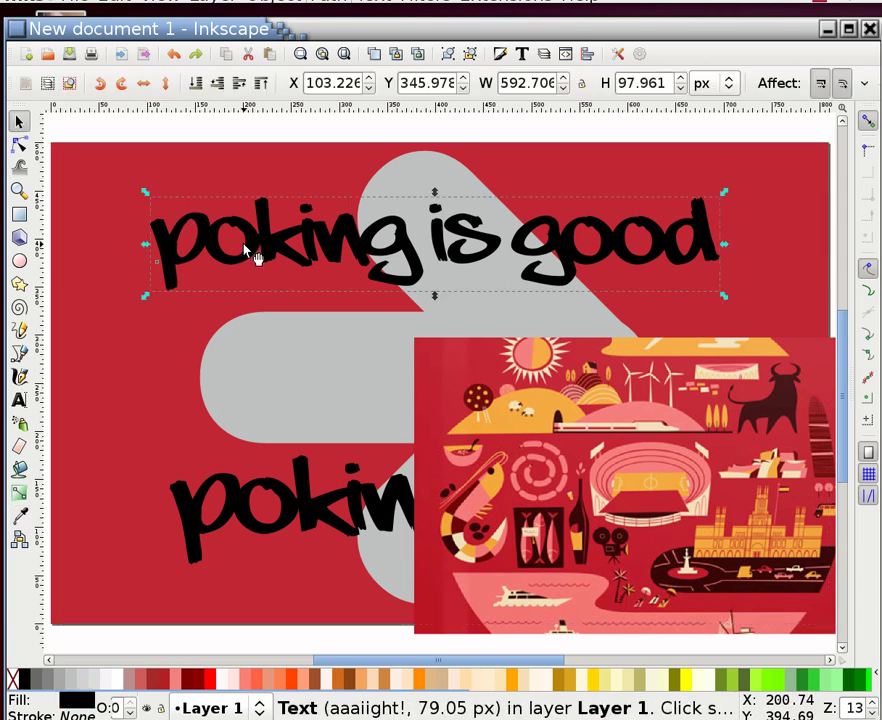
left_click(287, 501, "shift")
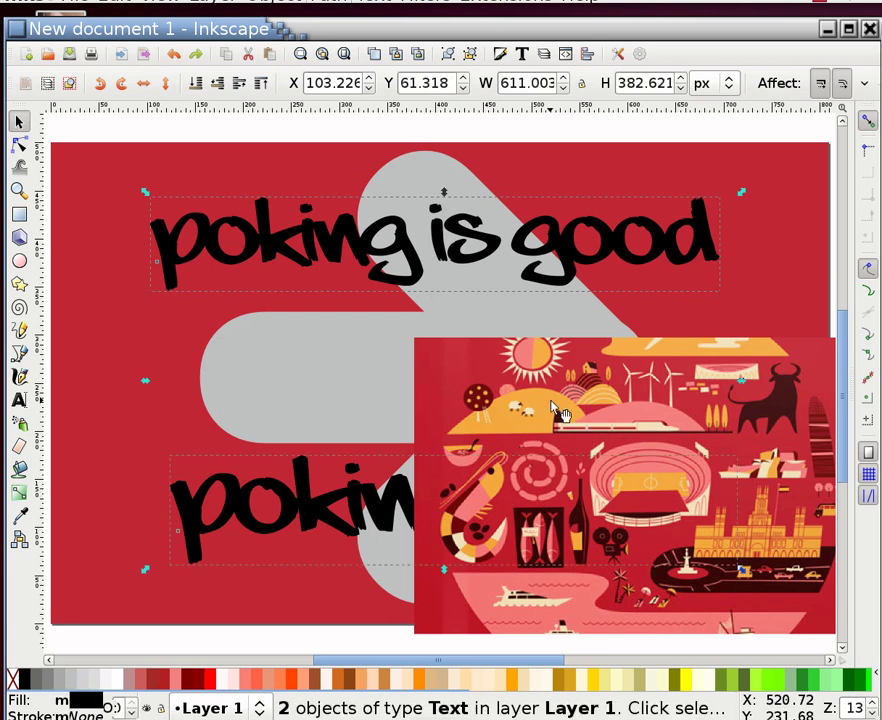
key("d")
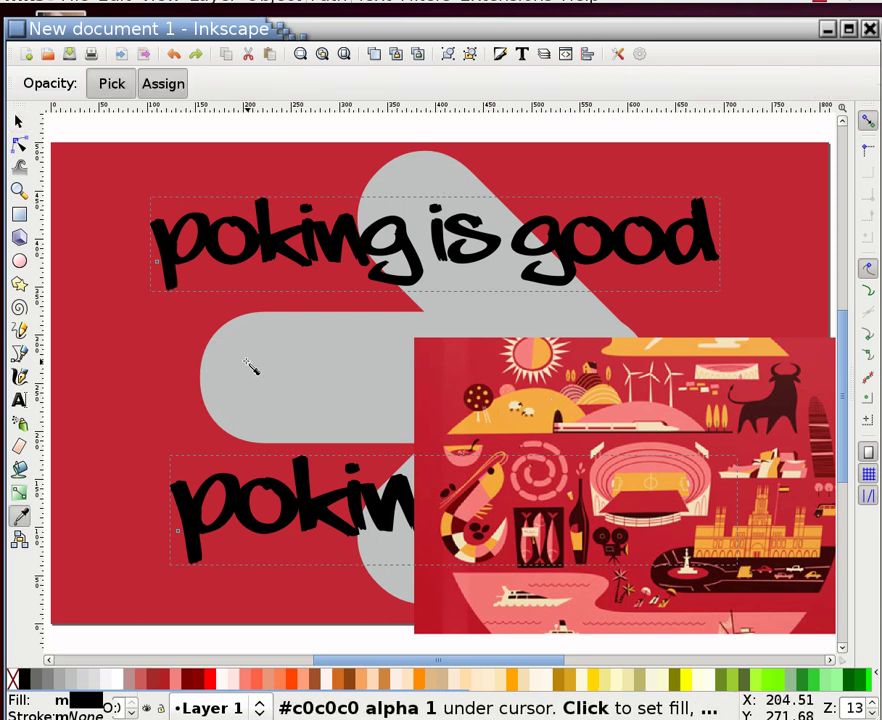
Try orange and reds from the illustration, then fill both text lines with its cream
key("s")
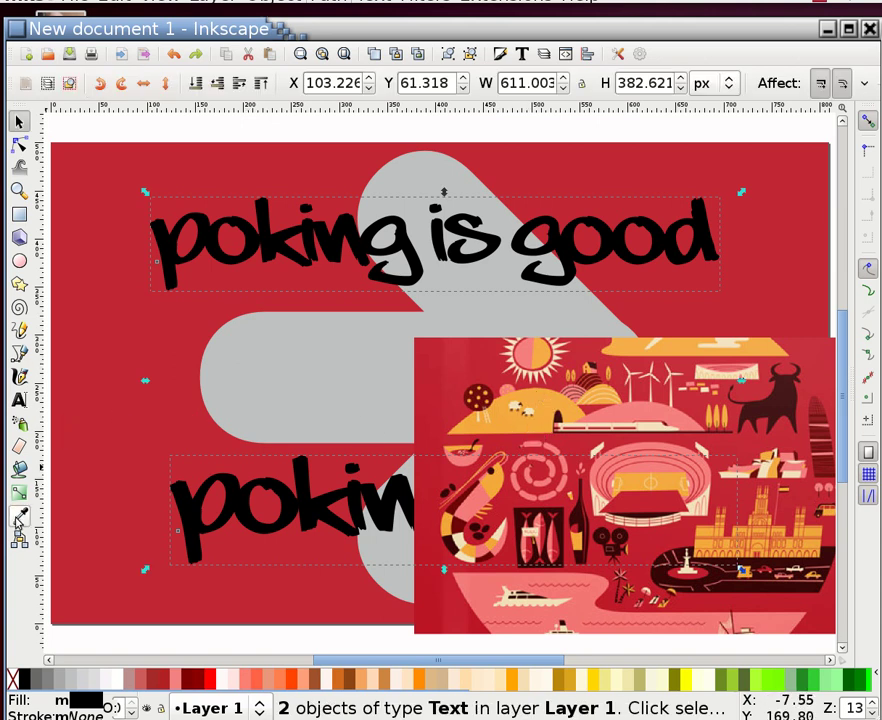
left_click(21, 514)
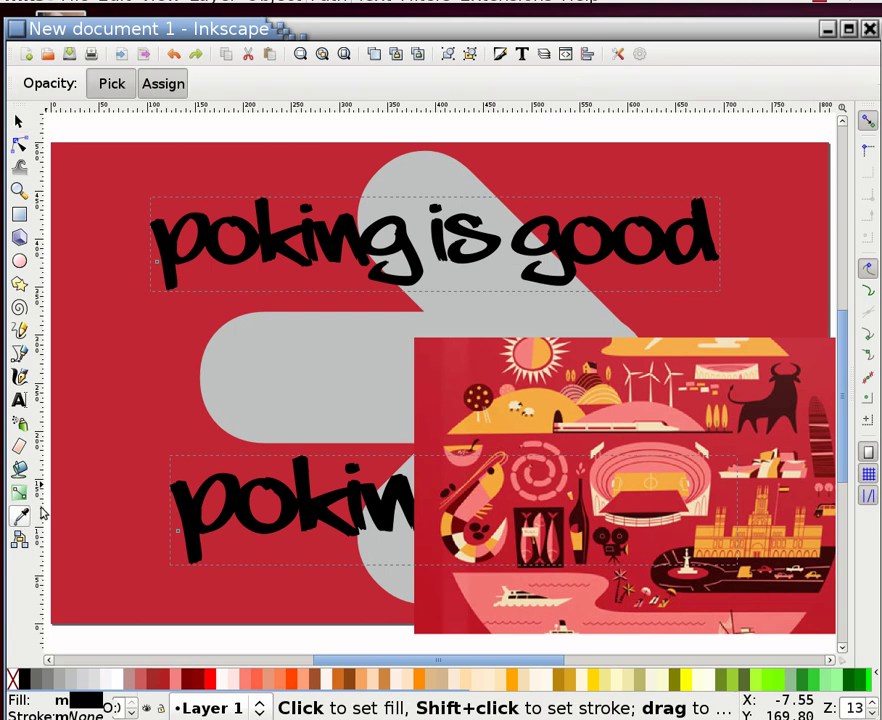
left_click(521, 424)
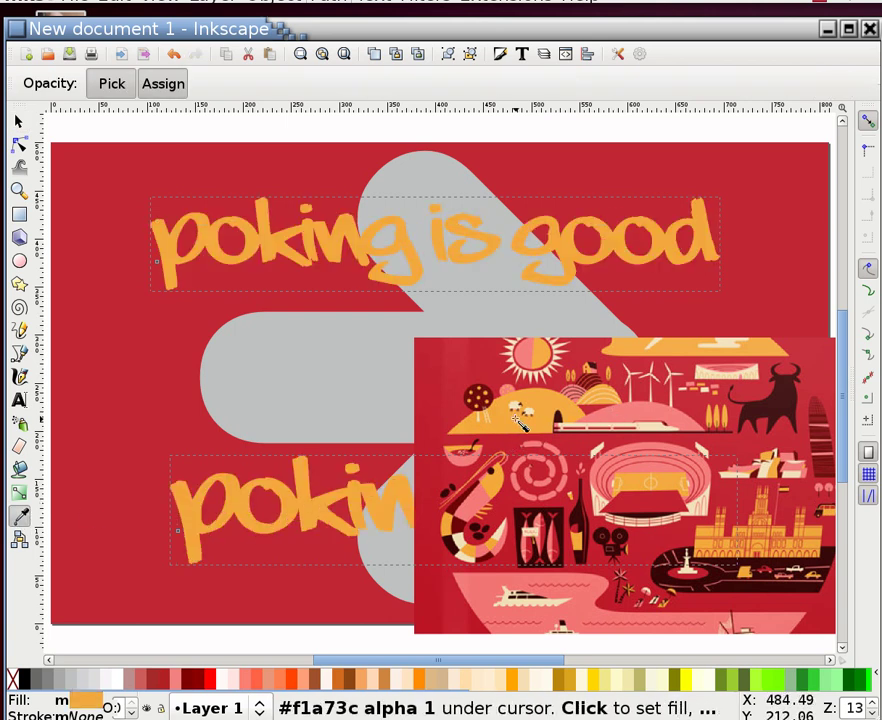
left_click(521, 515)
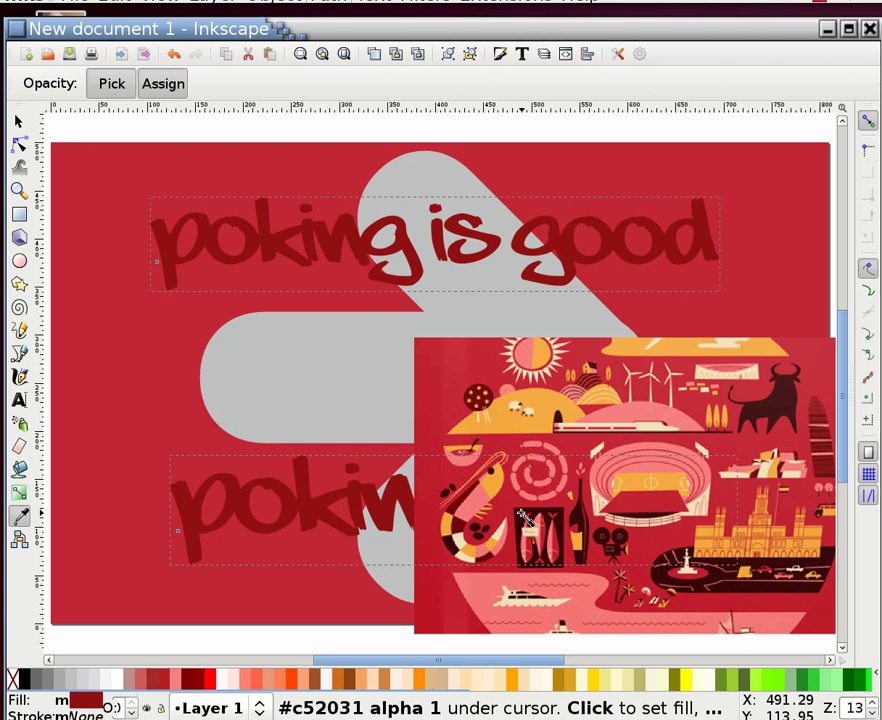
left_click(717, 582)
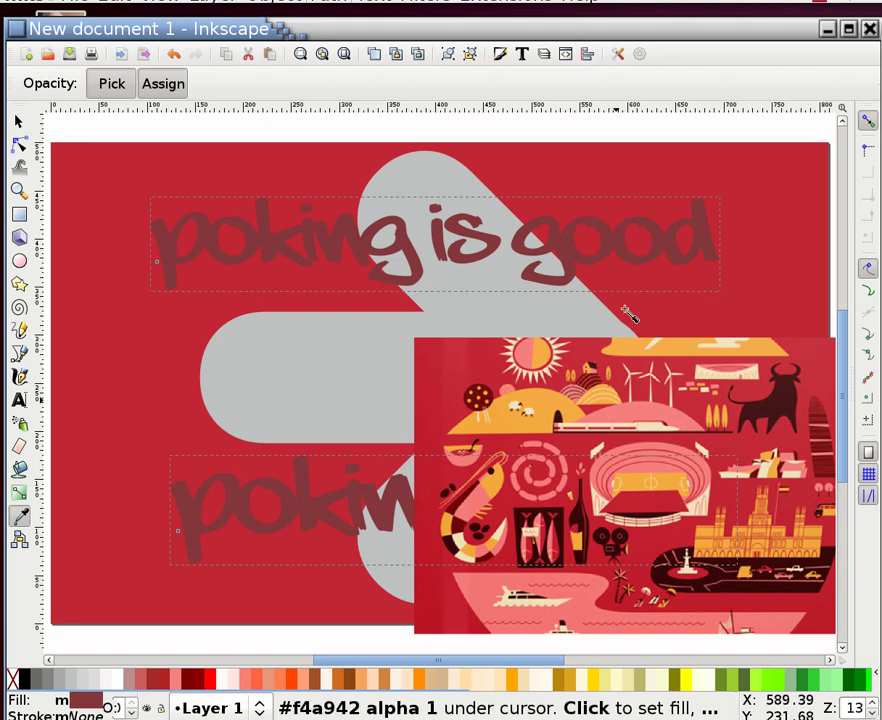
left_click(657, 430)
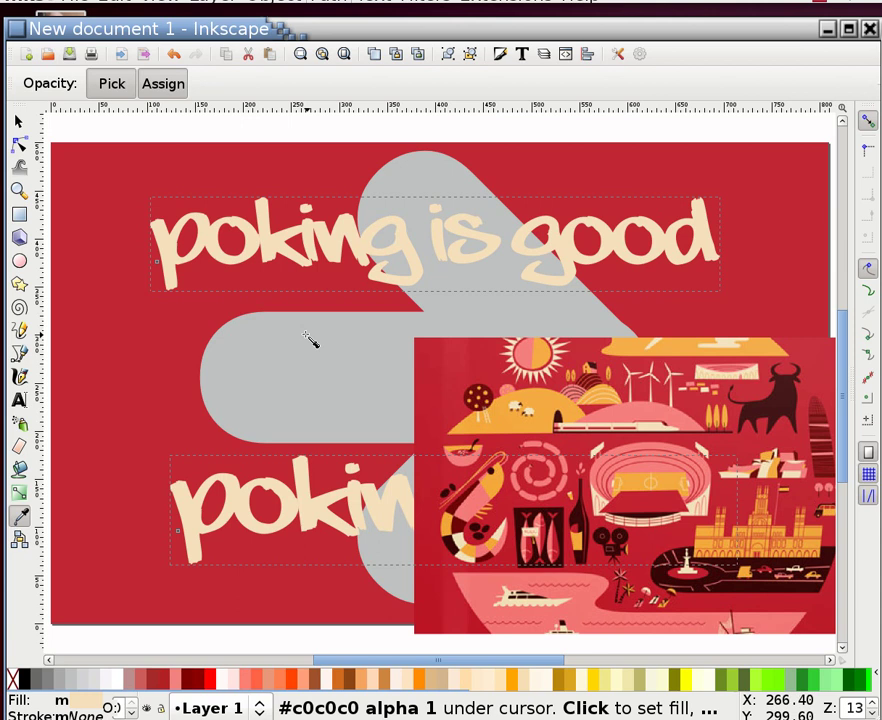
key("Escape")
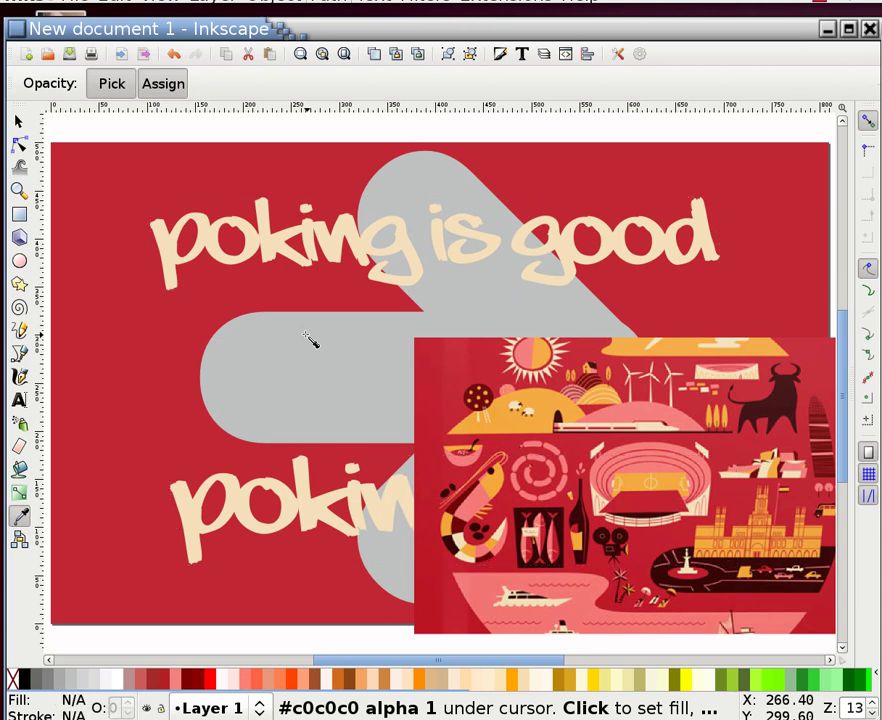
left_click(17, 124)
Recolour the arrow with salmon pink sampled from the illustration, after trying dark maroon
left_click(381, 355)
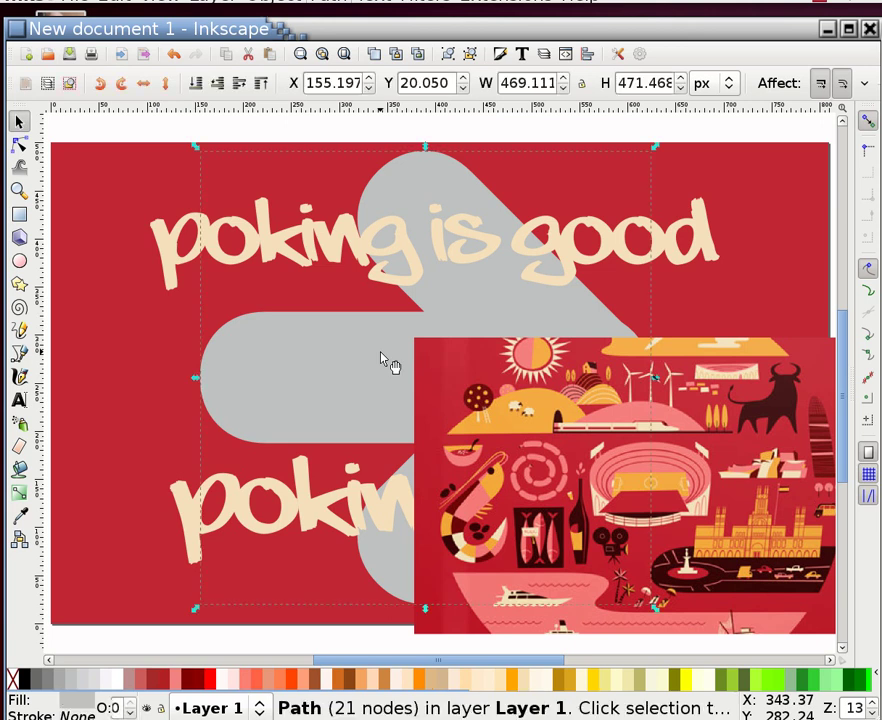
left_click(20, 515)
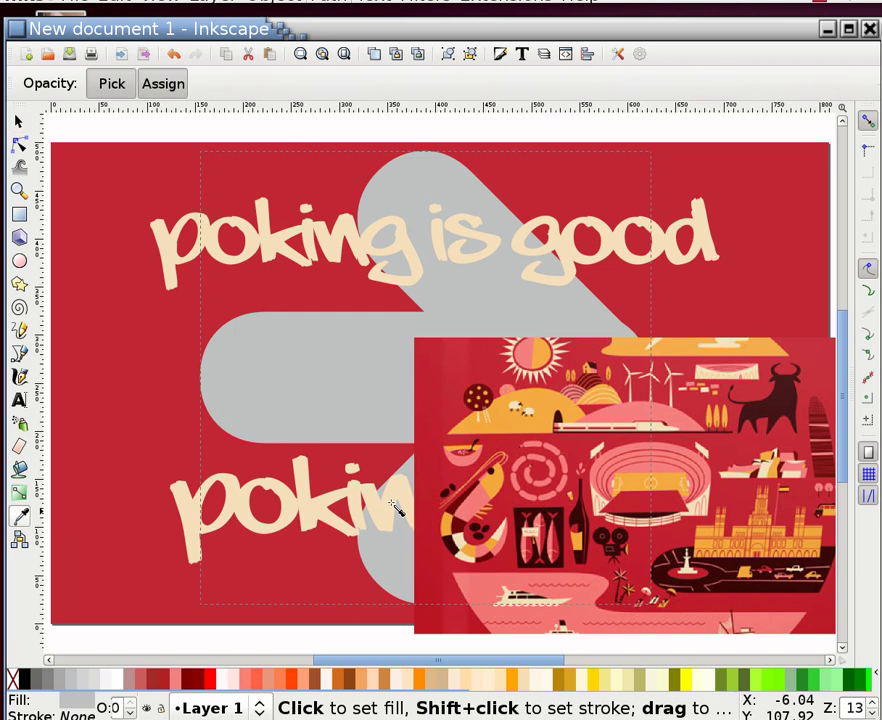
left_click(483, 508)
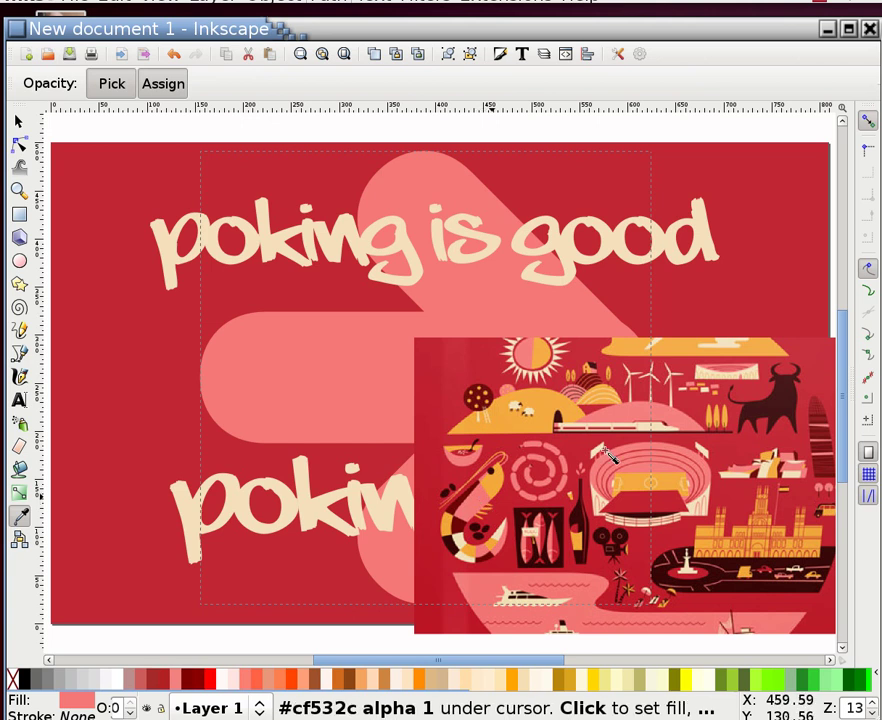
left_click(729, 595)
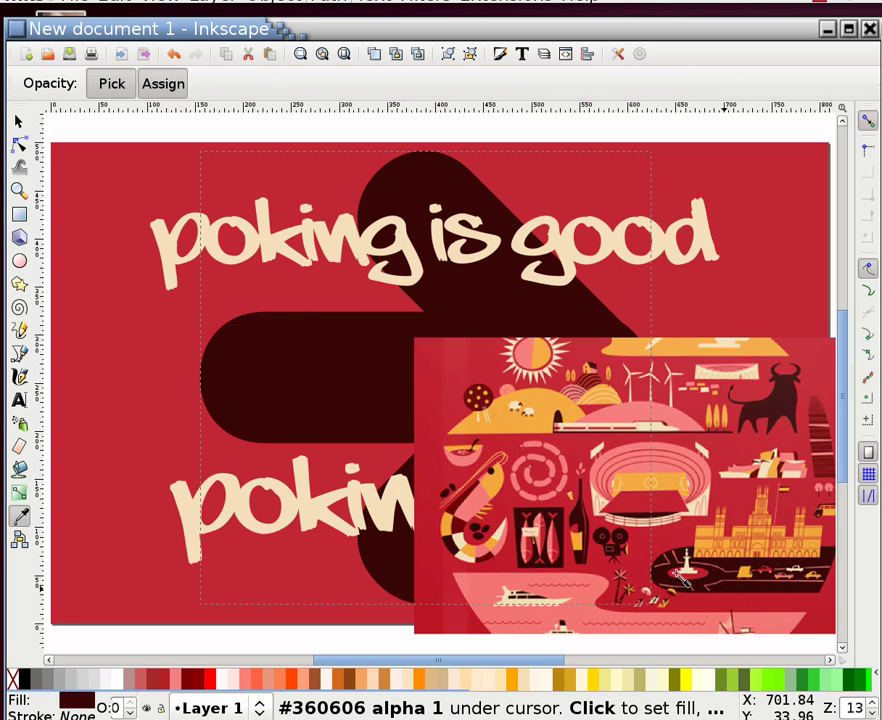
left_click(473, 511)
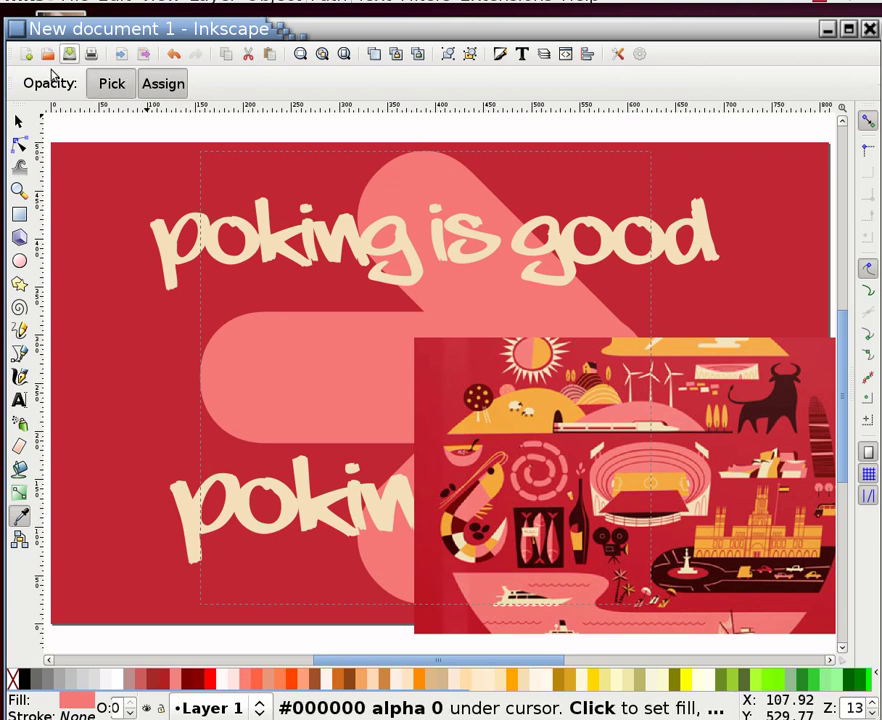
Drag the reference illustration down, away from the artwork
key("s")
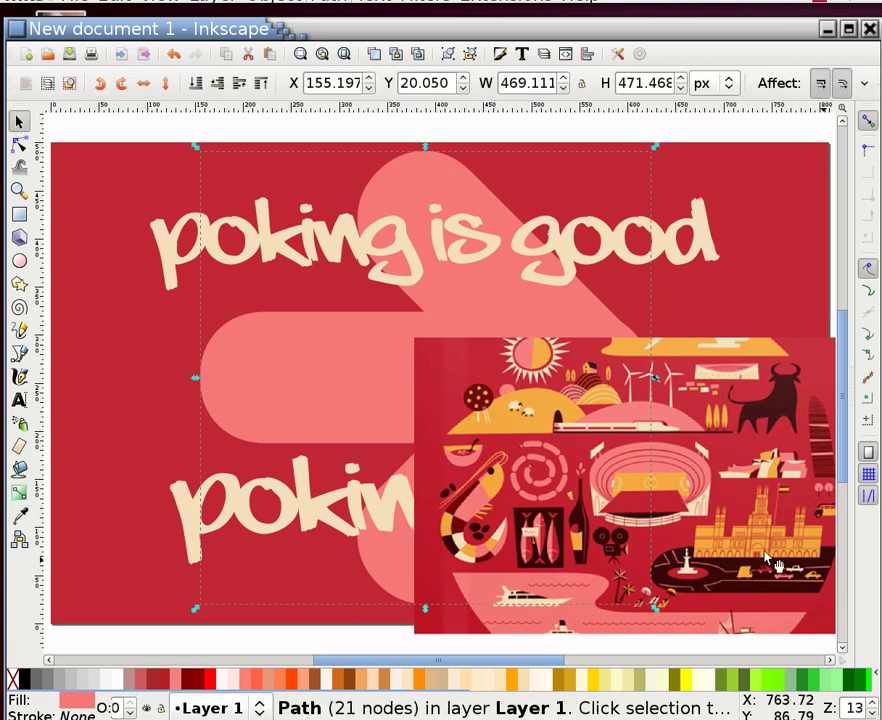
left_click(766, 558)
left_click_drag(776, 560, 777, 662)
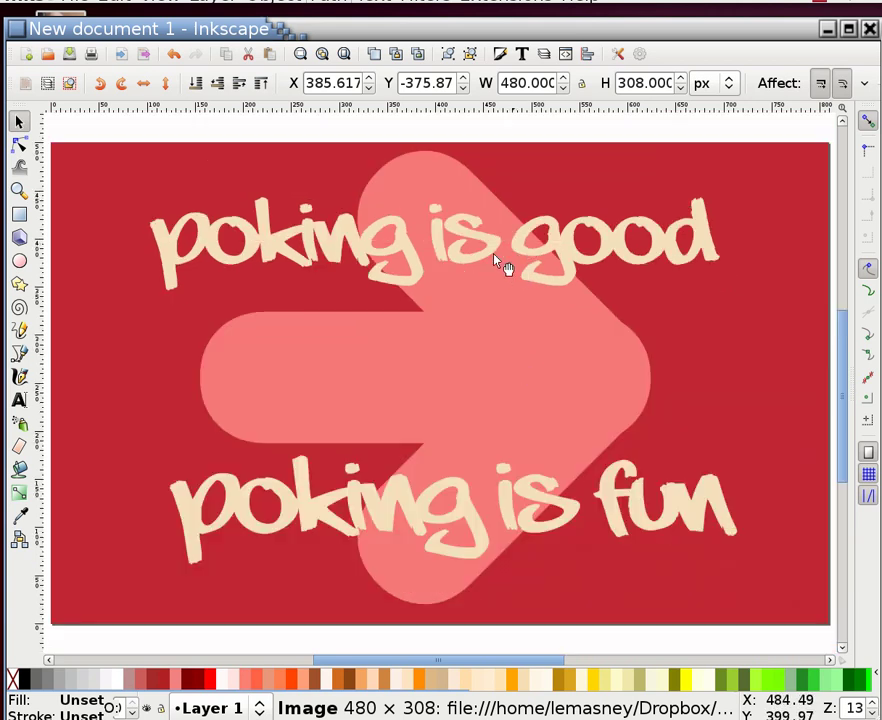
Nudge the 'poking is good' text down toward the other line
left_click(530, 254)
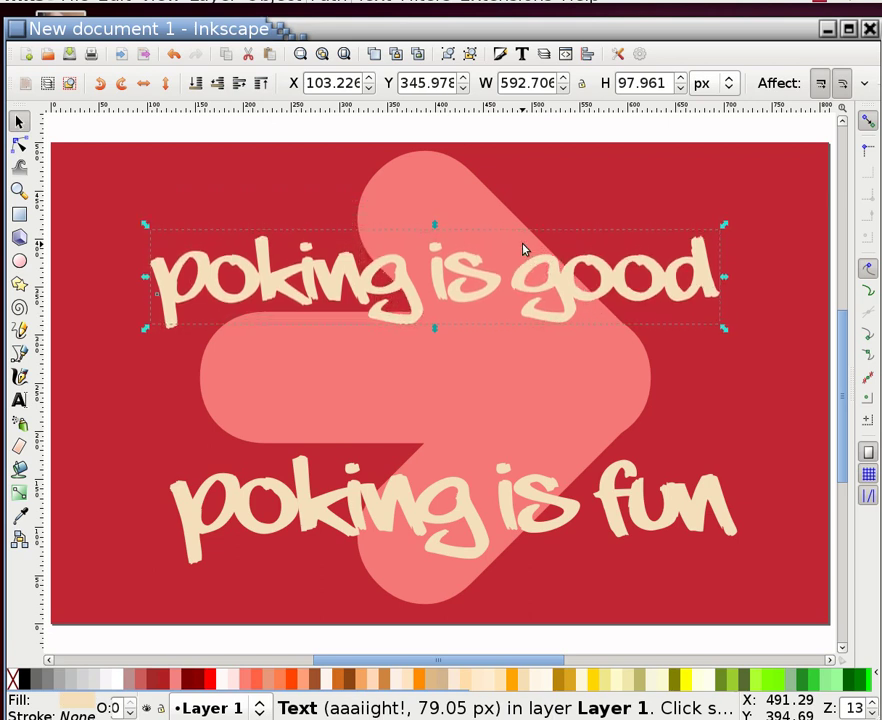
key("shift+Down")
key("shift+Down")
key("Down")
key("Down")
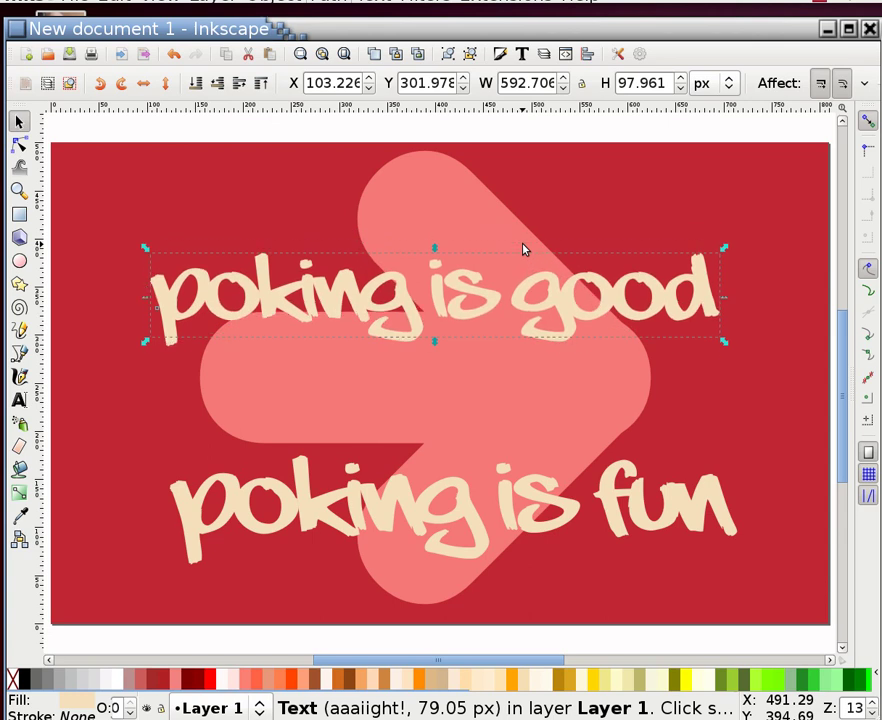
key("shift+Down")
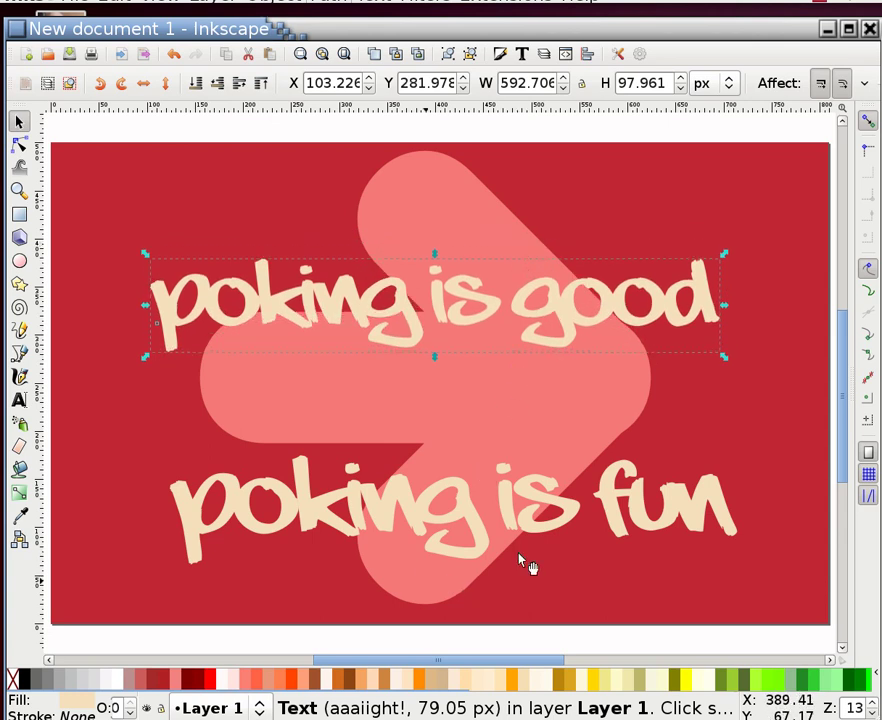
Nudge the 'poking is fun' text up toward 'poking is good'
left_click(543, 528)
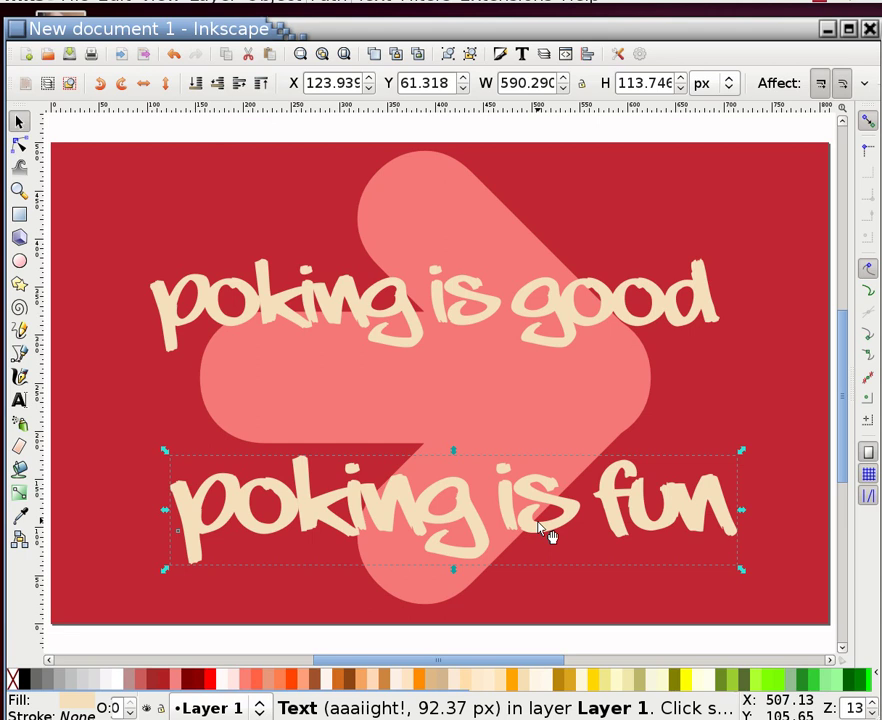
key("shift+Up")
key("Up")
key("Up")
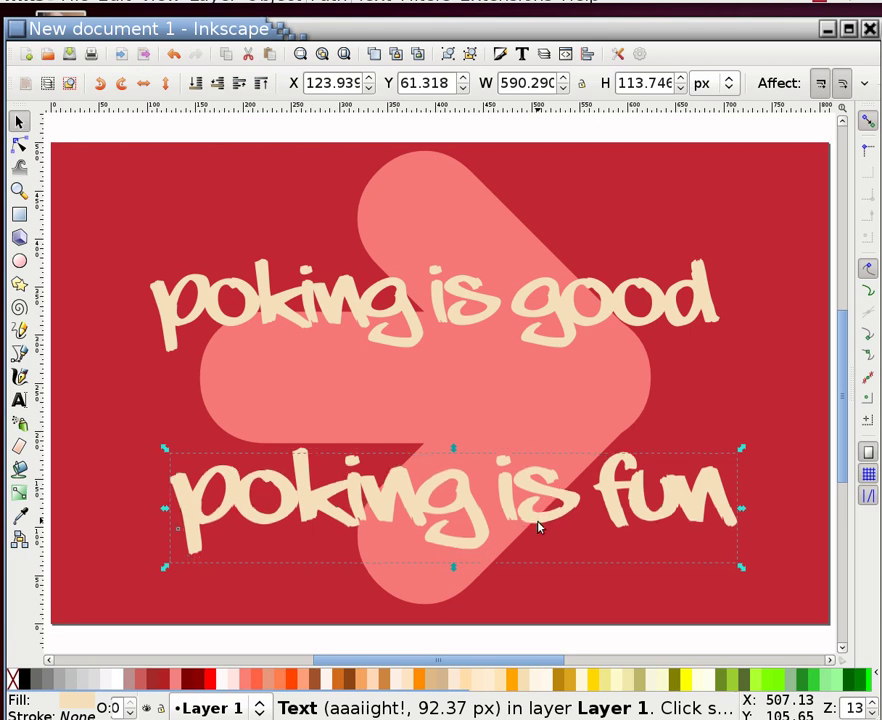
key("Up")
key("Up")
key("Up")
key("Up")
key("Up")
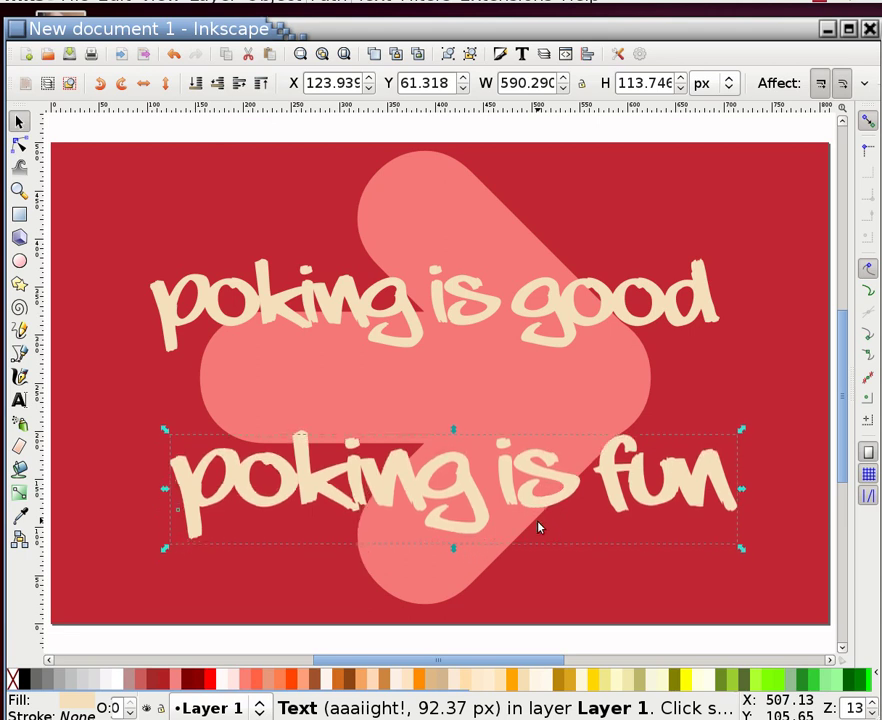
key("Up")
key("Up")
key("Up")
key("Up")
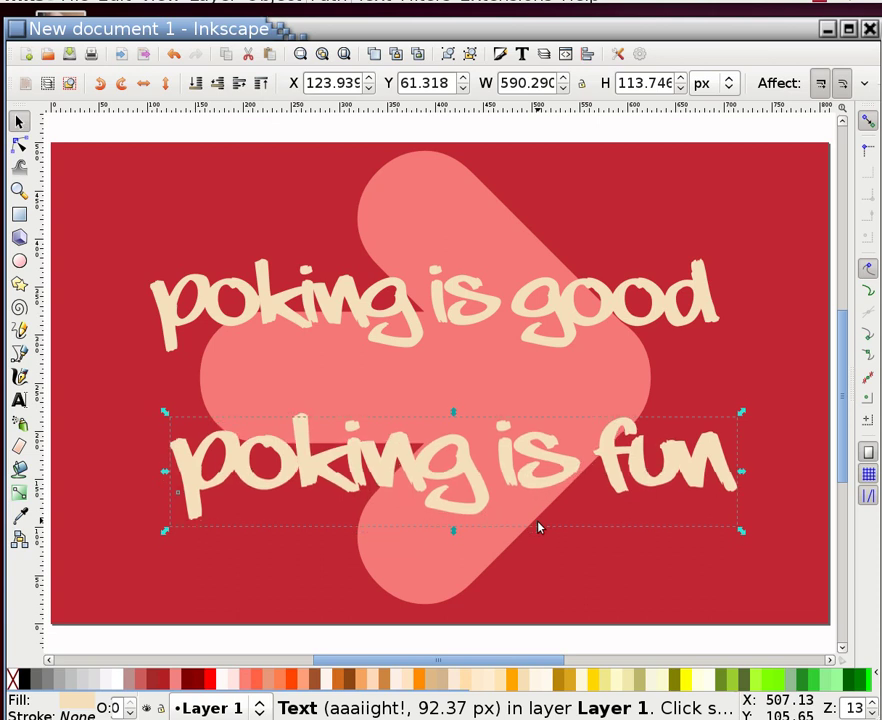
key("Up")
key("Up")
key("Up")
key("Up")
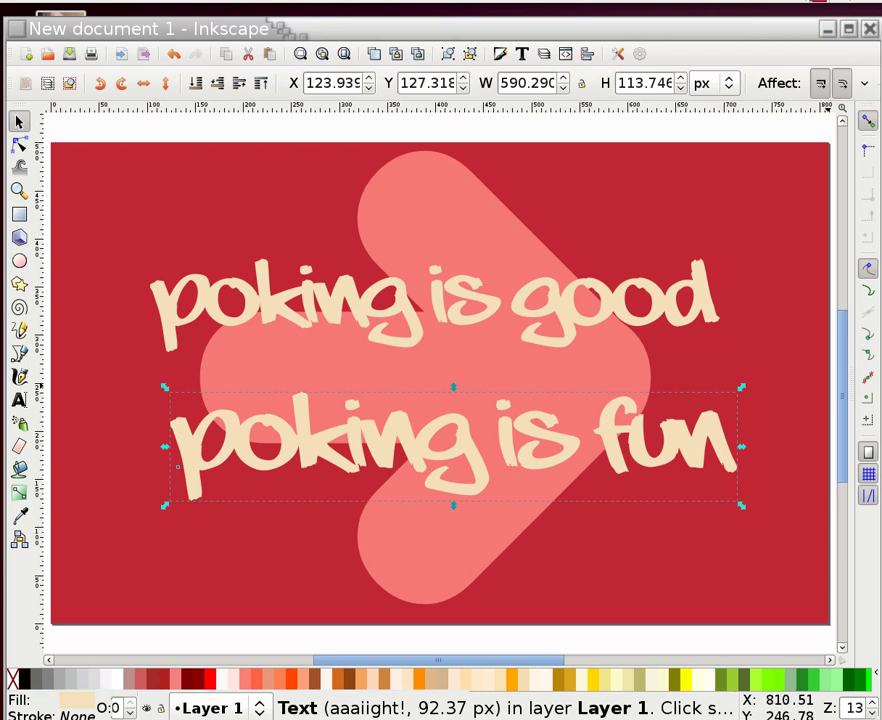
Bring up the screen recorder and minimise the Inkscape window
left_click(818, 3)
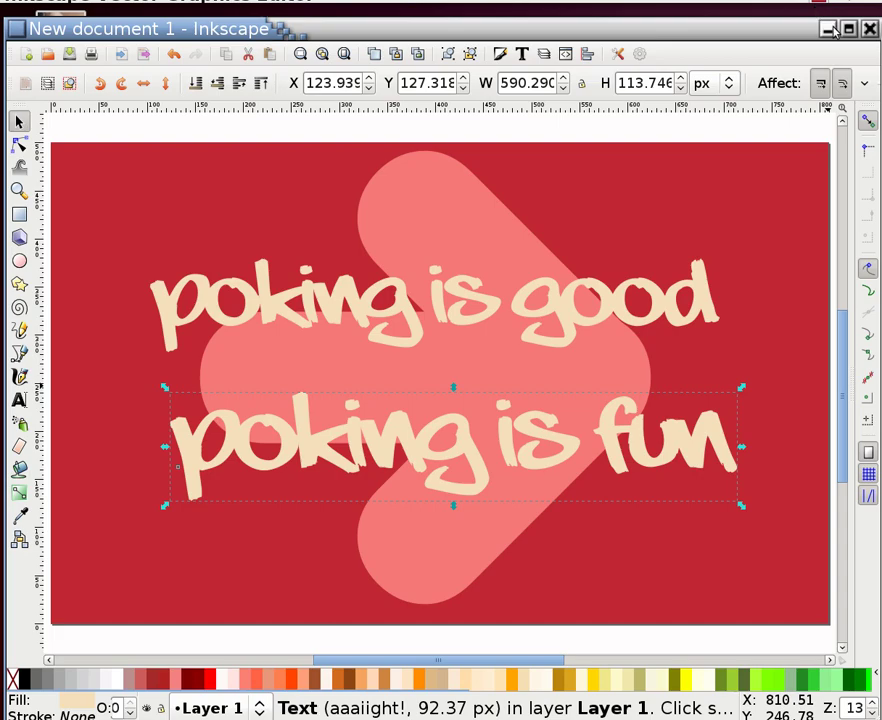
left_click(834, 30)
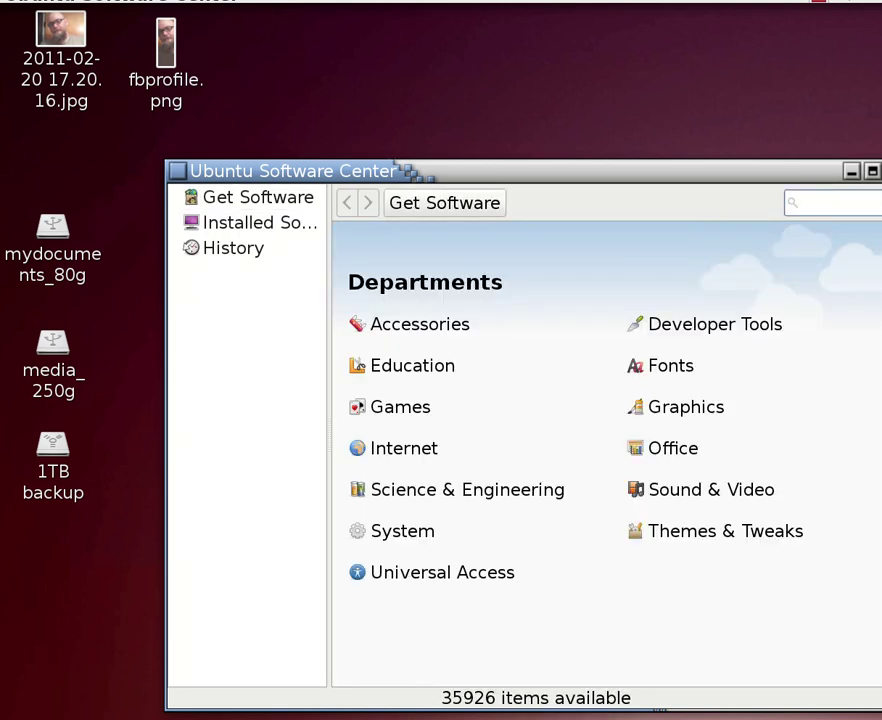
Quit Ubuntu Software Center with Ctrl+Q to reveal the bare desktop
key("ctrl+q")
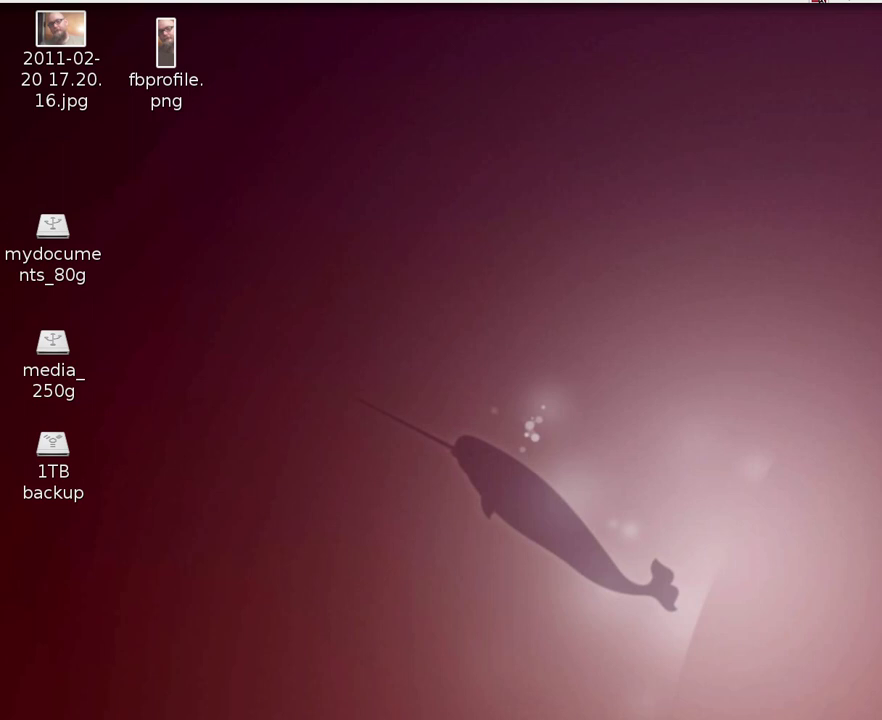
right_click(820, 8)
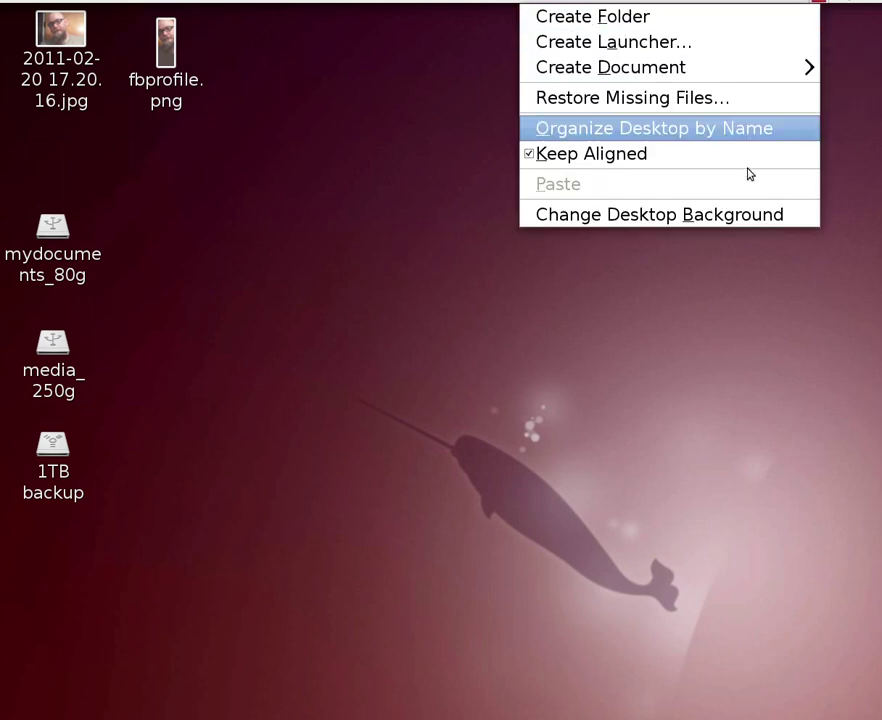
key("Escape")
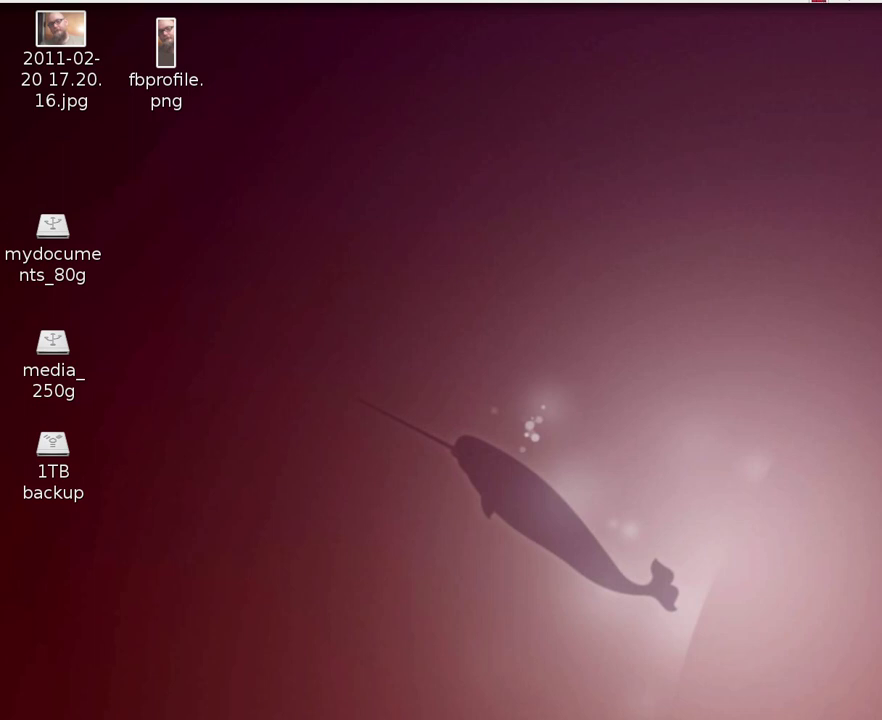
right_click(655, 224)
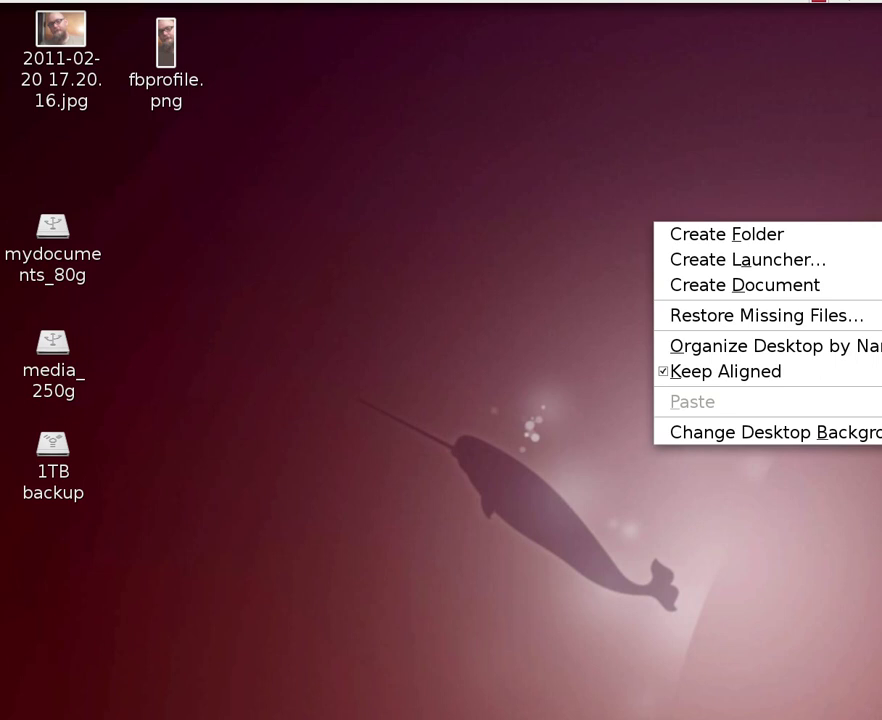
key("Escape")
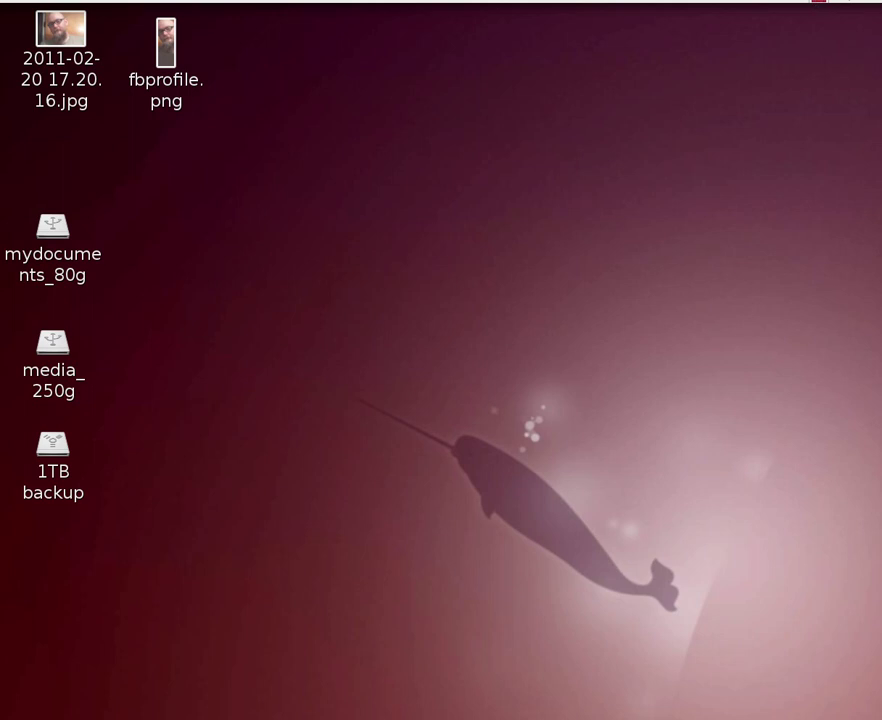
right_click(530, 718)
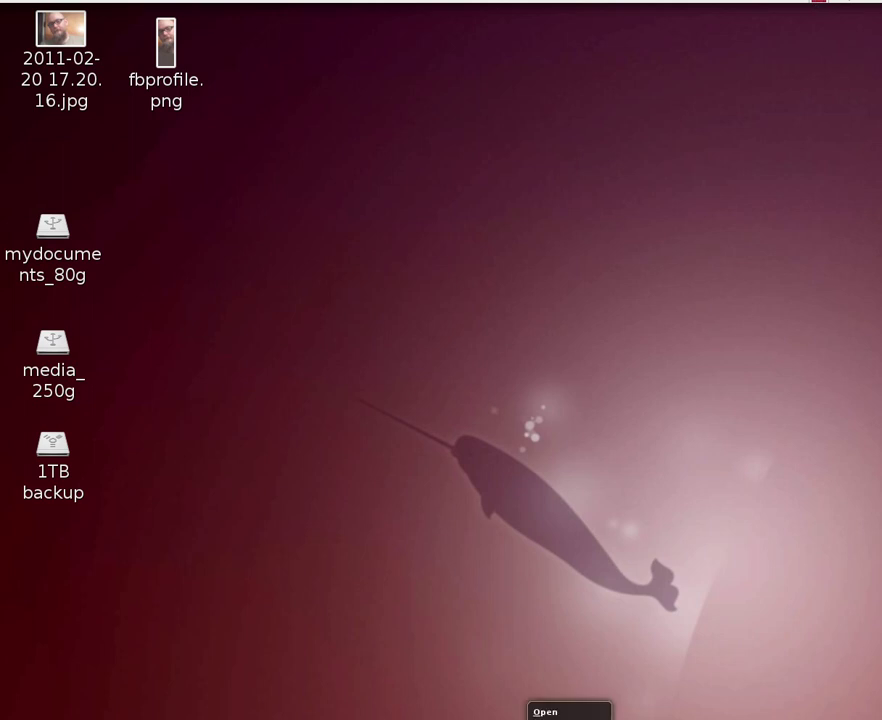
left_click(551, 713)
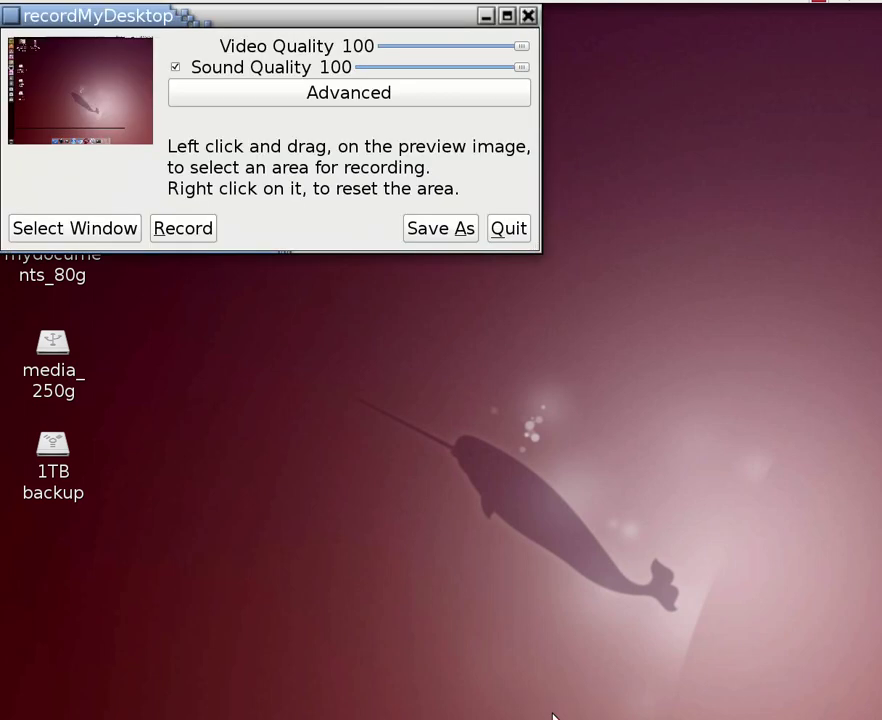
left_click(513, 233)
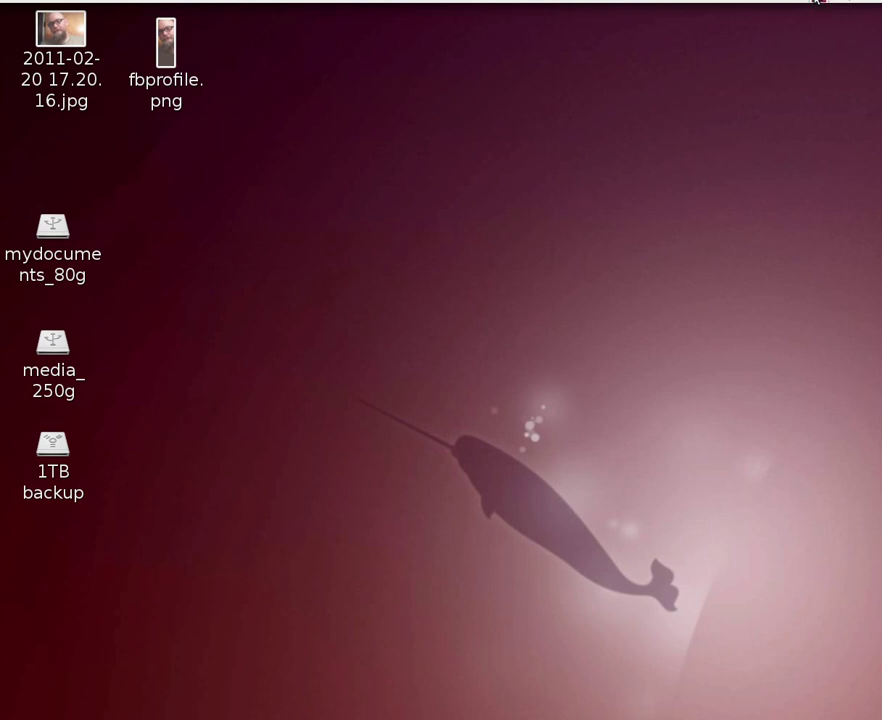
Open and dismiss the desktop context menu twice
right_click(823, 8)
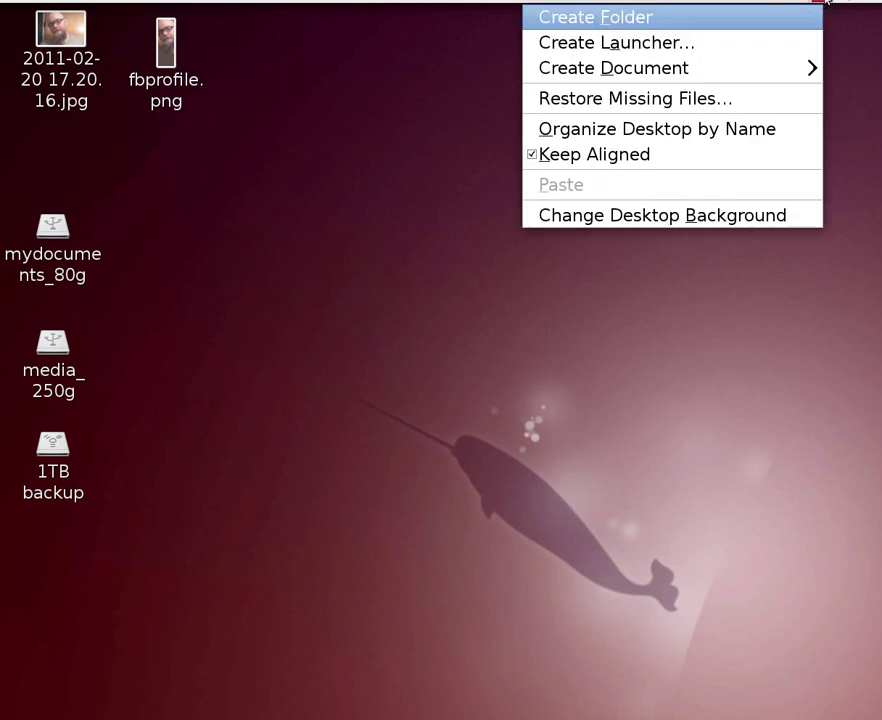
left_click(842, 3)
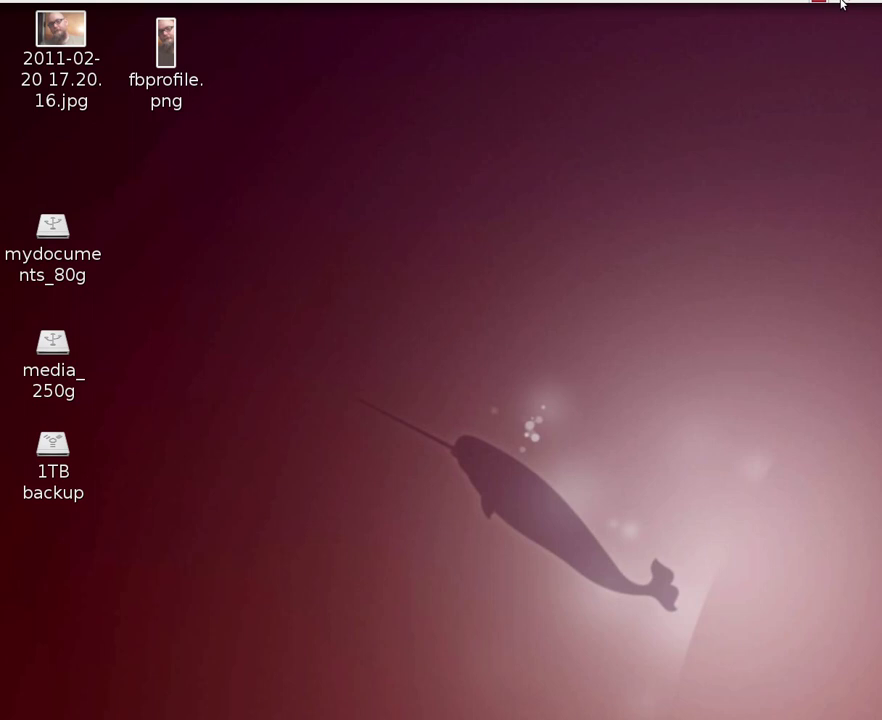
right_click(830, 8)
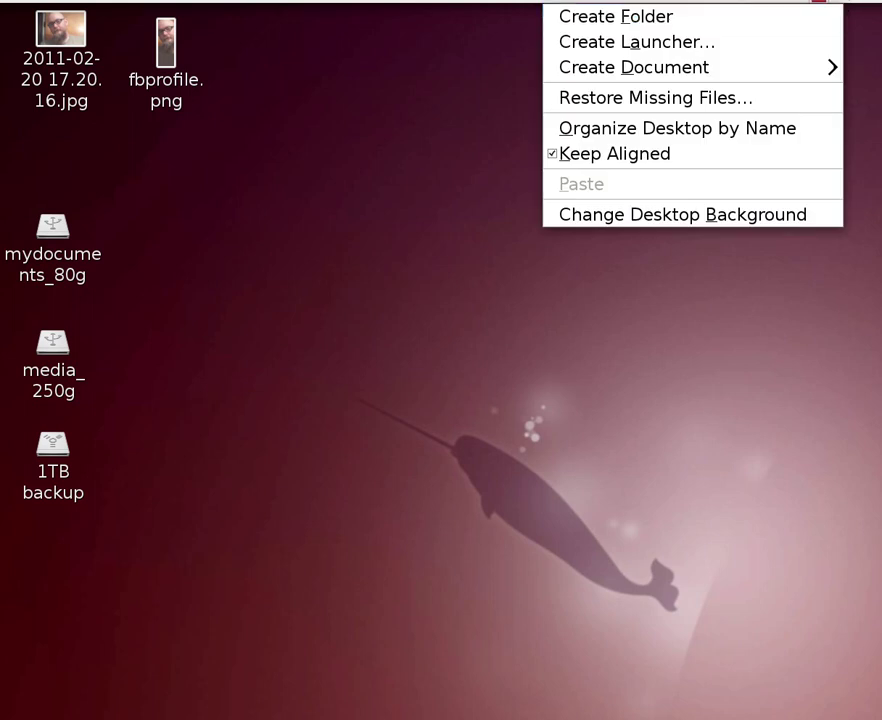
key("Escape")
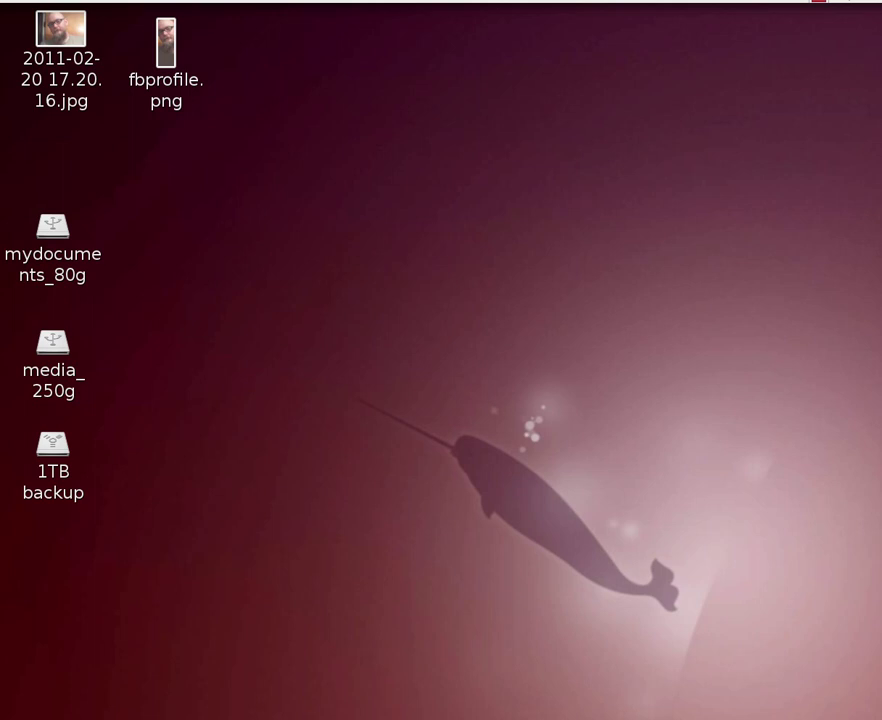
left_click(2, 73)
Toggle the Dash open and closed, then open and close the desktop menu
key("super")
key("super")
key("super")
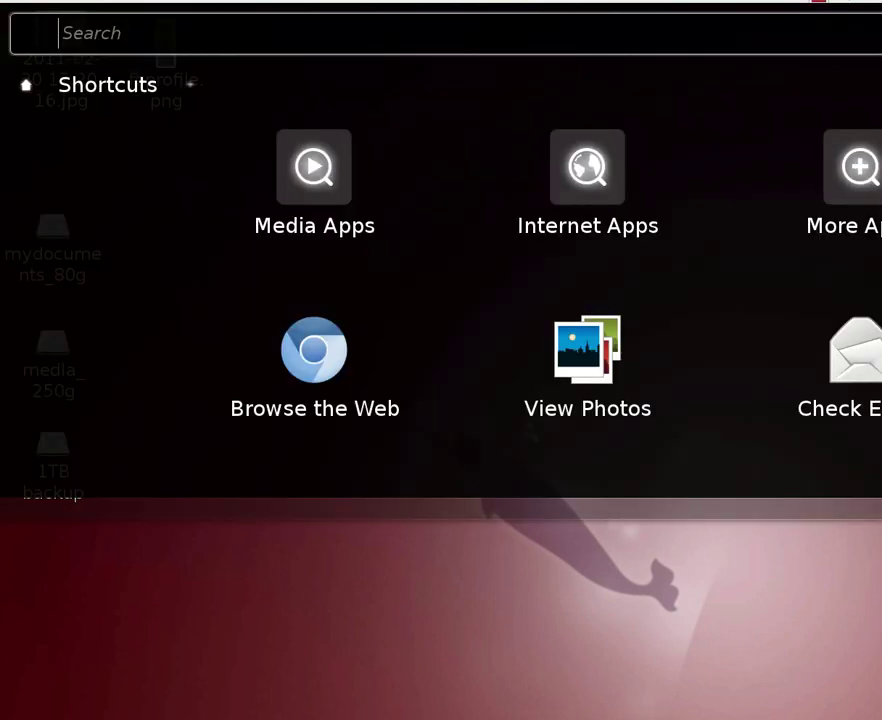
key("super")
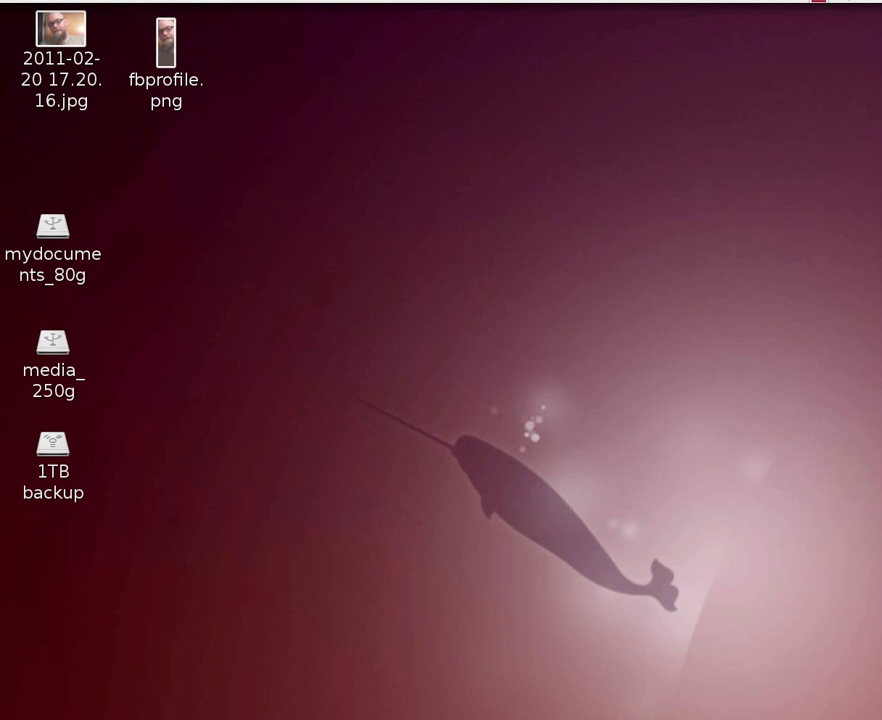
right_click(820, 14)
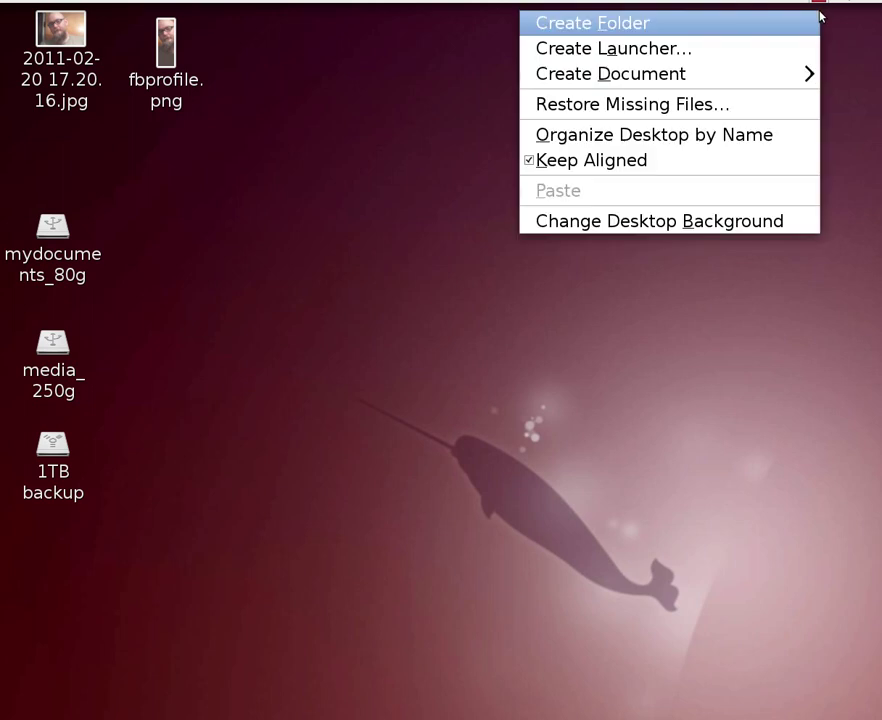
left_click(818, 4)
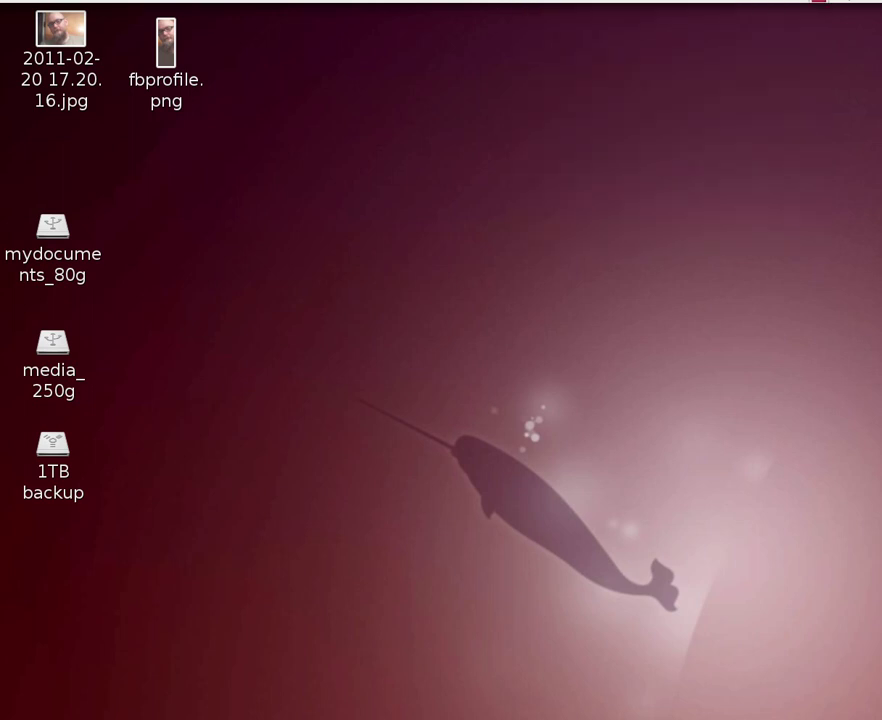
Open the network status menu, then the file-sync tray menu with Help and Quit
left_click(850, 2)
left_click(850, 2)
left_click(850, 2)
left_click(820, 2)
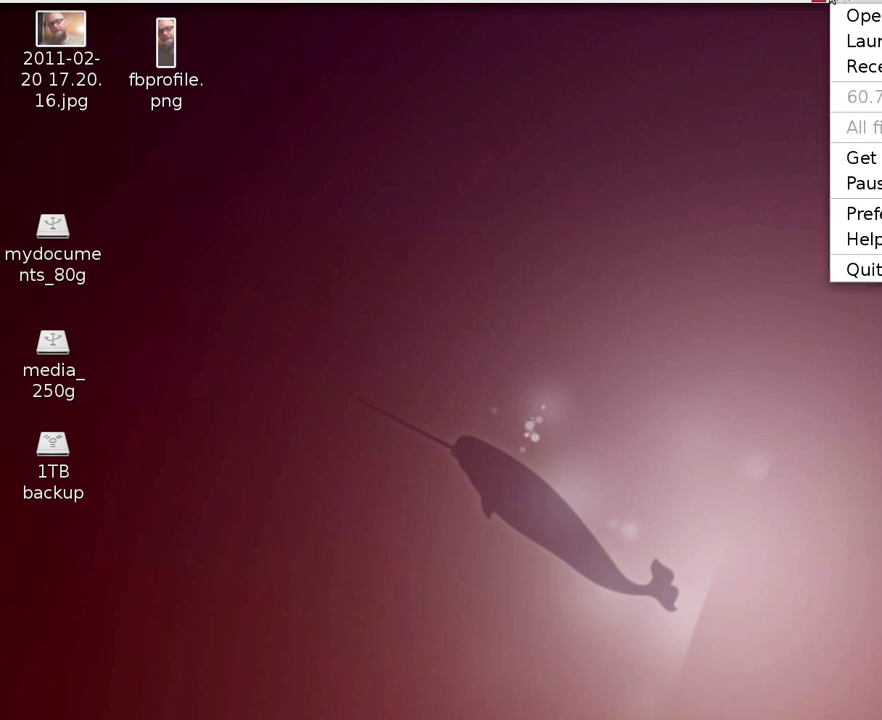